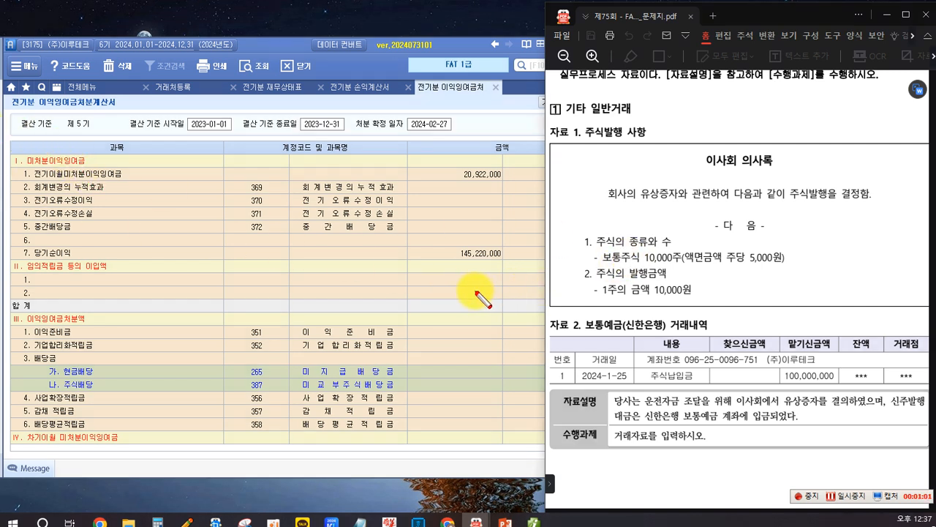
Box the words 유상증자 and 주식발행 in the board minutes and write the red note "(대) 자본금" above the minutes
{"action": "left_click_drag", "start_coordinate": [637, 183], "coordinate": [678, 205]}
{"action": "left_click_drag", "start_coordinate": [789, 182], "coordinate": [833, 207]}
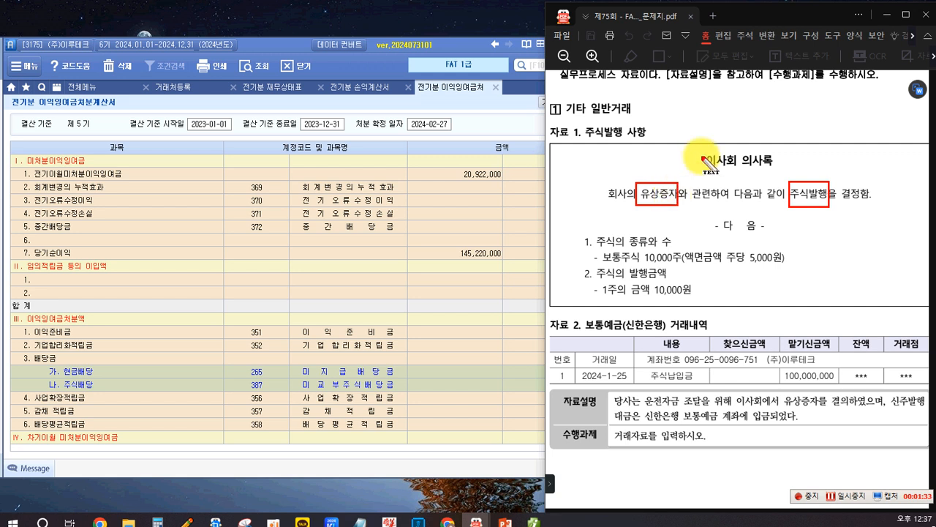
{"action": "left_click", "coordinate": [772, 101]}
{"action": "type", "text": "[대"}
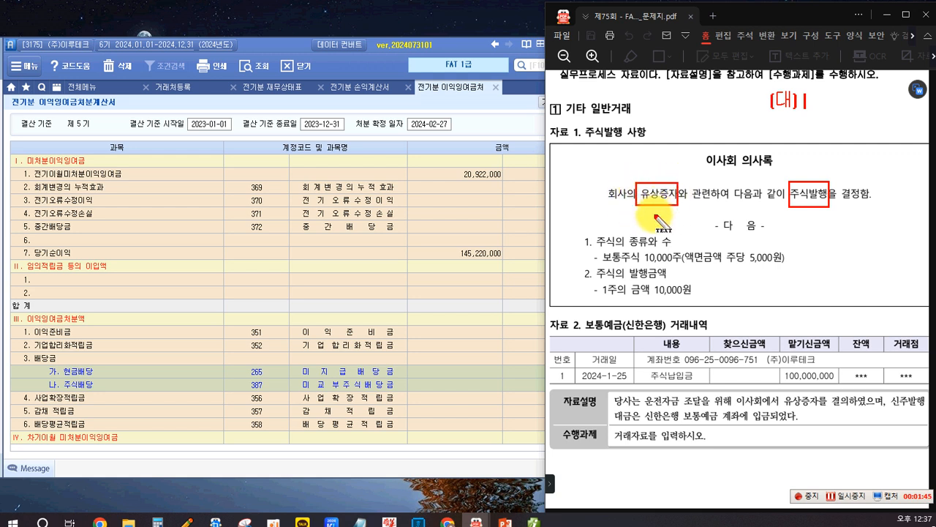
{"action": "type", "text": "] 자본그"}
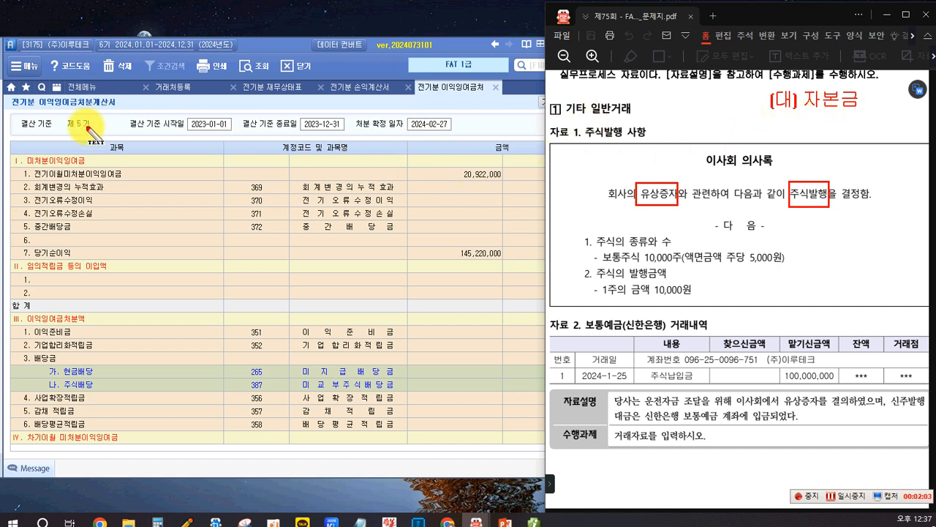
Write the formula "자본금 = 주식수 × 액면가액" over the upper rows of the appropriation statement and frame it with a rectangle
{"action": "left_click", "coordinate": [132, 161]}
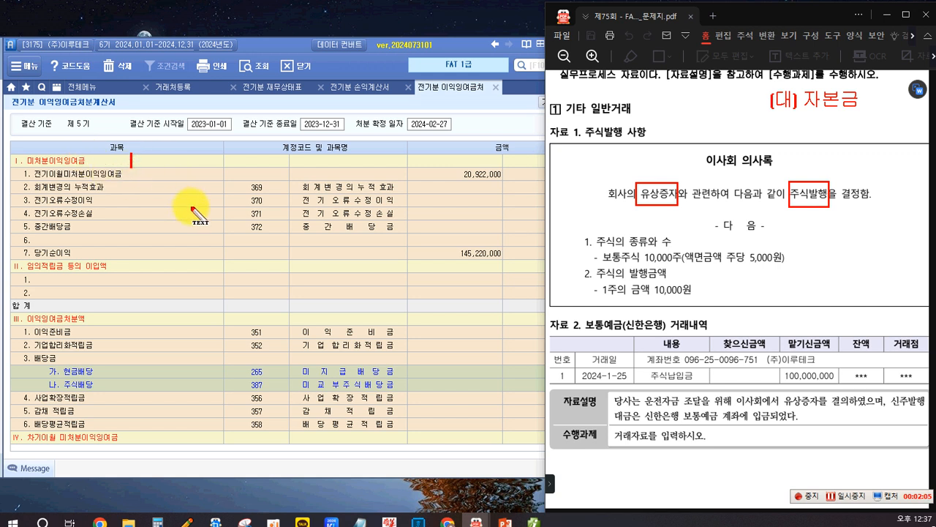
{"action": "type", "text": "자본금"}
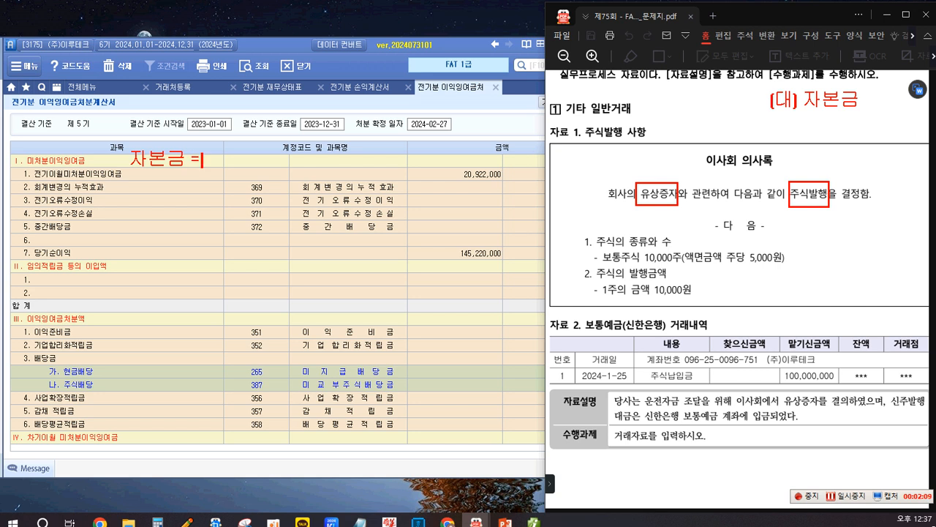
{"action": "type", "text": " = 주식수"}
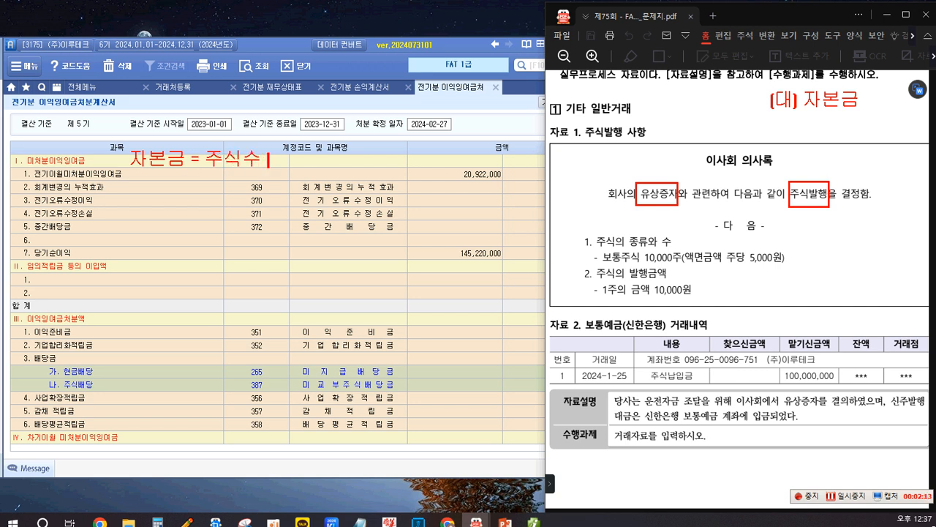
{"action": "type", "text": " ×"}
{"action": "type", "text": "애"}
{"action": "type", "text": "면"}
{"action": "type", "text": "가"}
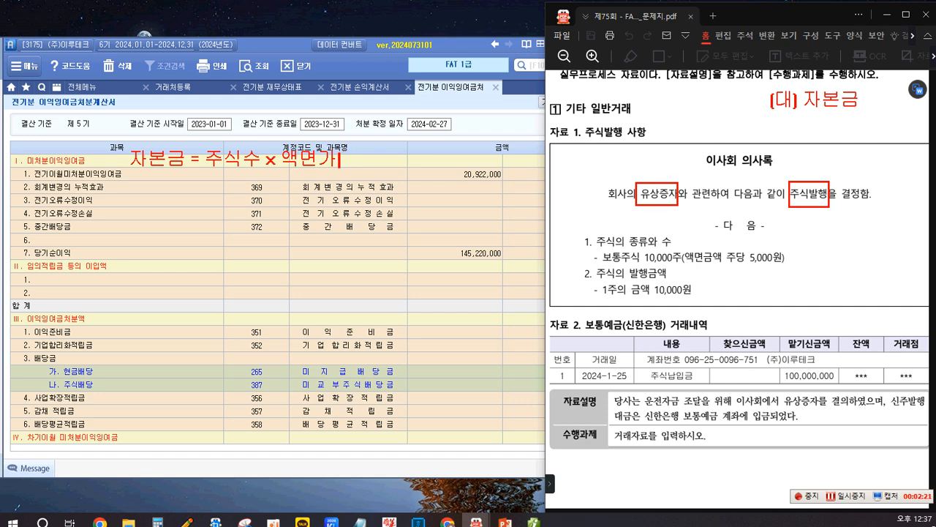
{"action": "type", "text": "여액"}
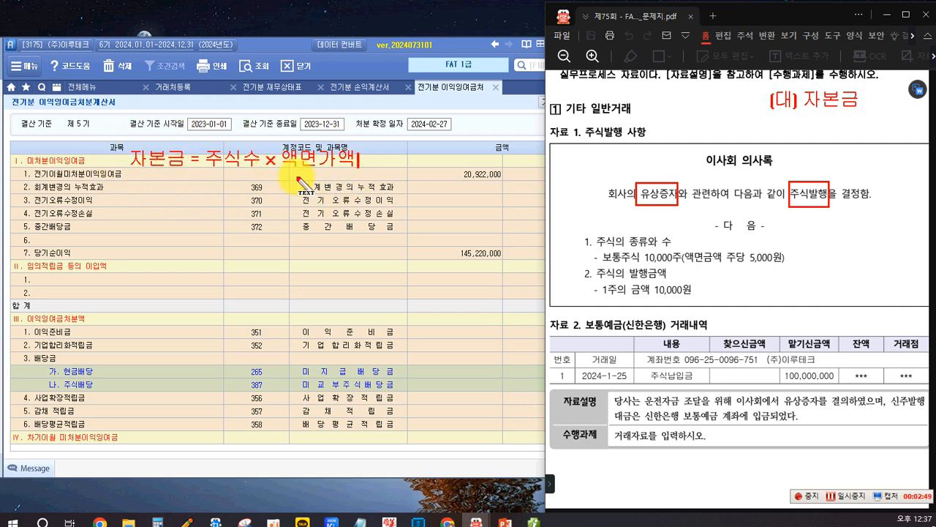
{"action": "left_click", "coordinate": [131, 179]}
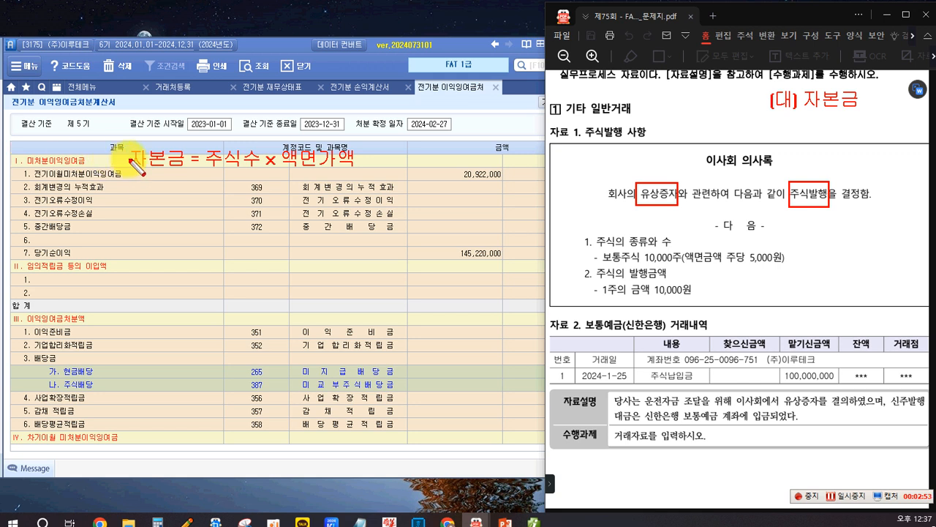
{"action": "left_click_drag", "start_coordinate": [123, 141], "coordinate": [366, 173]}
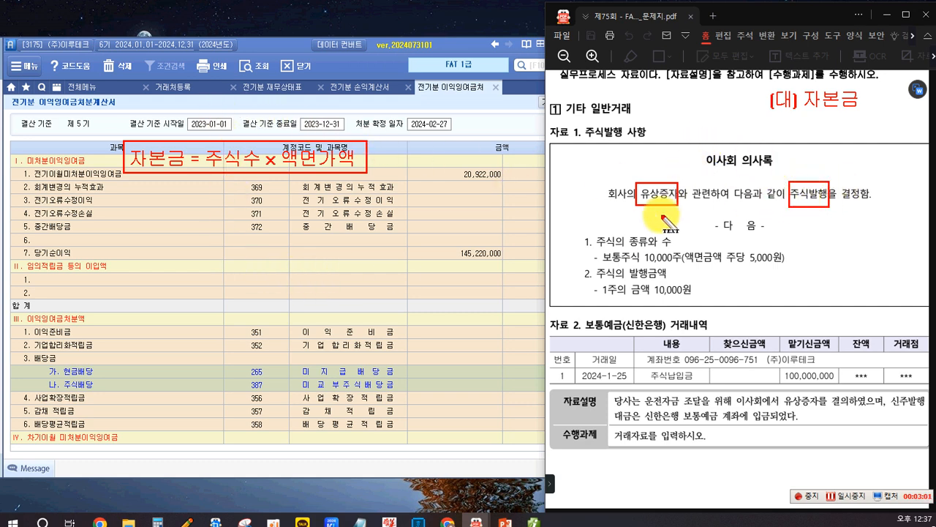
Write the notes "증자 = 주식발행" and "감자 = 주식소각" on two lines beside the 주식발행 사항 heading
{"action": "left_click", "coordinate": [660, 128]}
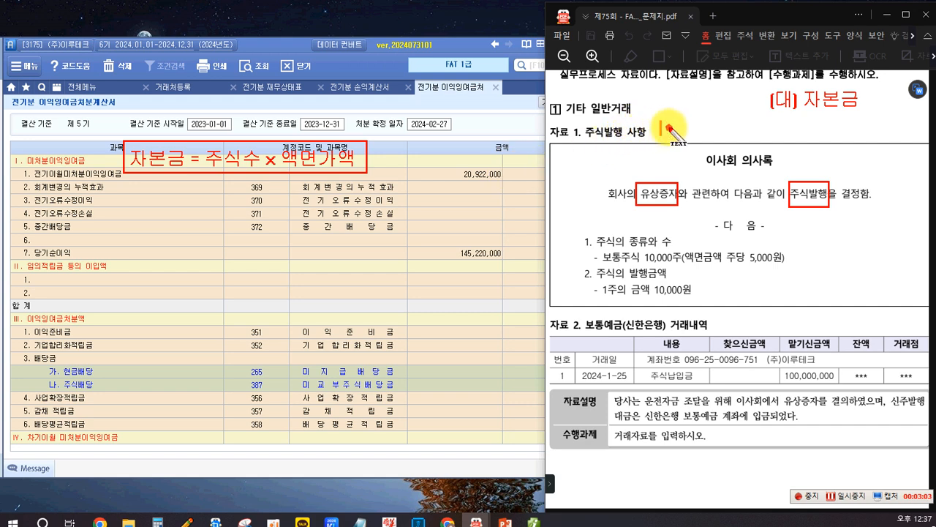
{"action": "type", "text": "증"}
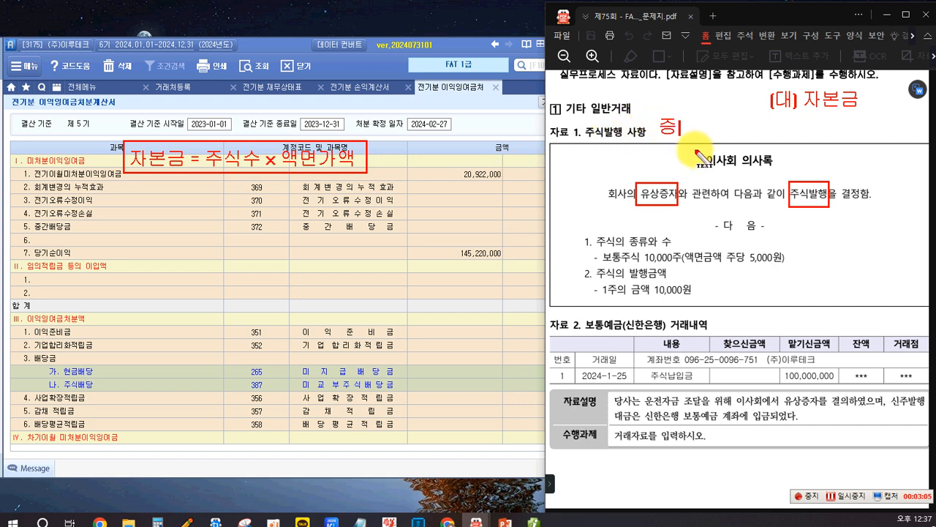
{"action": "type", "text": "자"}
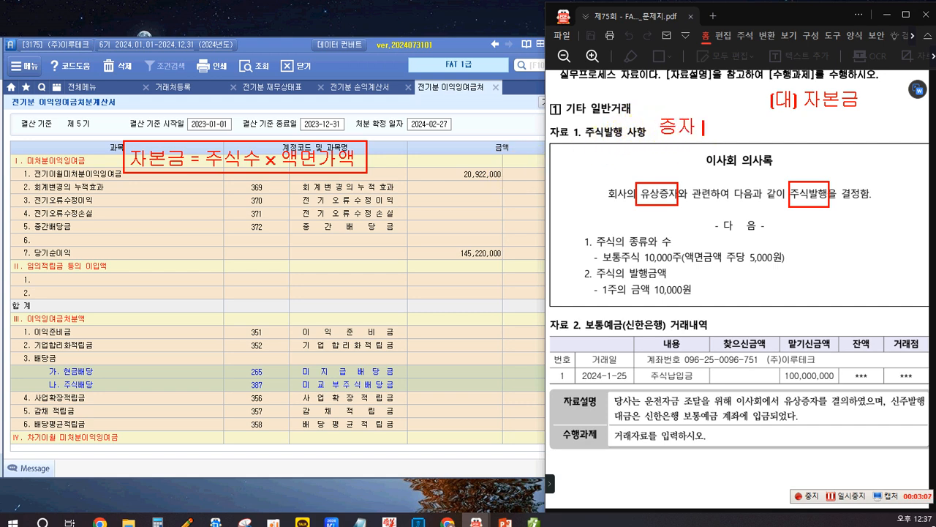
{"action": "type", "text": " = 주식발행"}
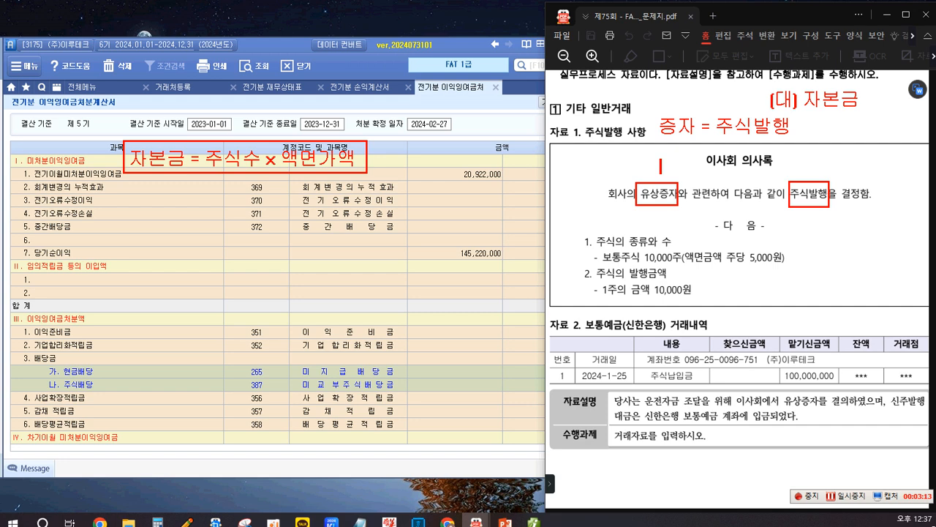
{"action": "type", "text": "가"}
{"action": "type", "text": "자 "}
{"action": "type", "text": "= 주식소각"}
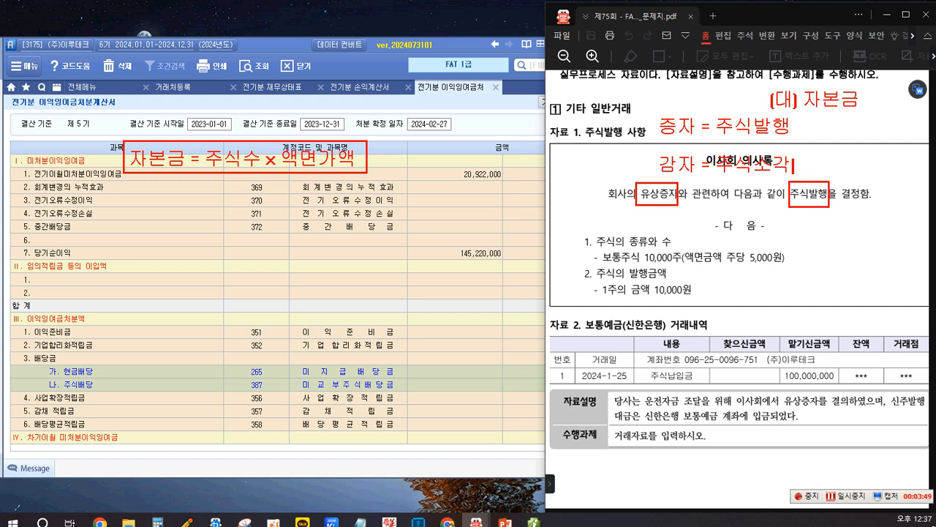
Add the note "(차) 자본금" just below the boxed word 유상증자
{"action": "left_click", "coordinate": [639, 225]}
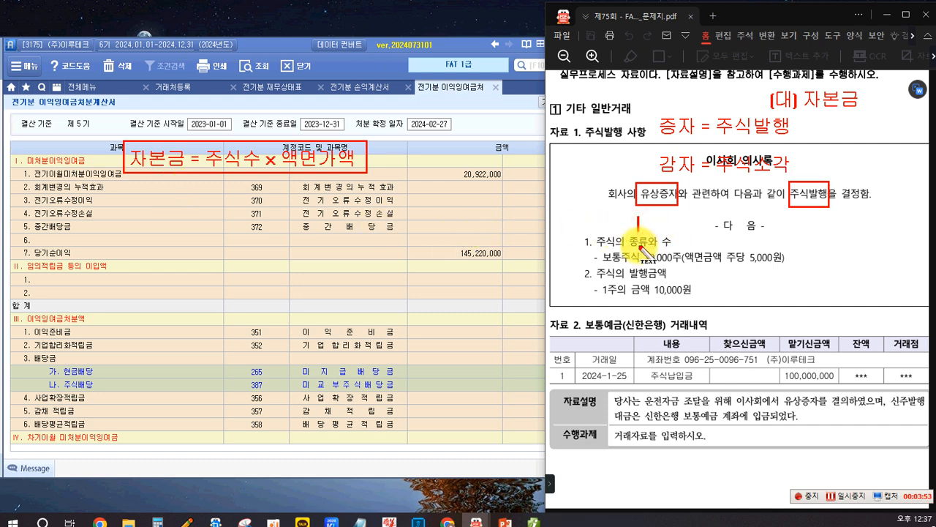
{"action": "type", "text": "("}
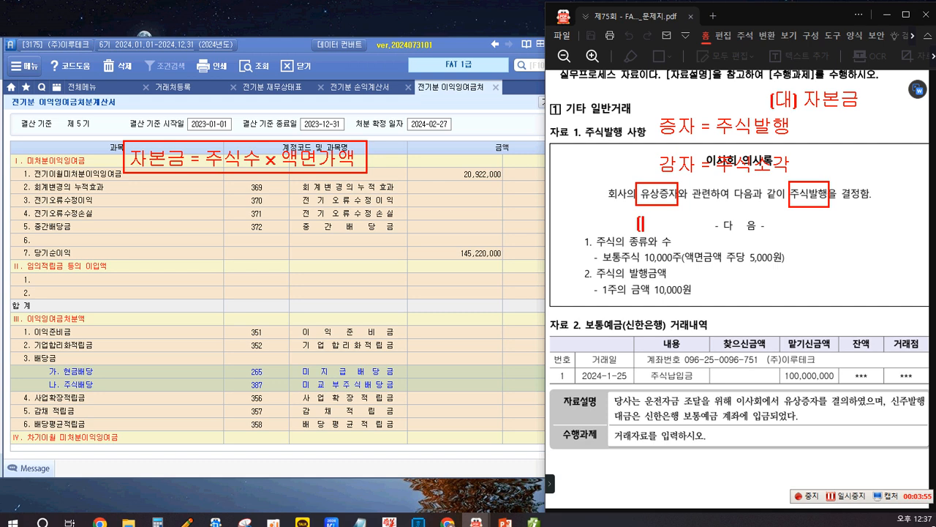
{"action": "type", "text": "자"}
{"action": "key", "text": "BackSpace"}
{"action": "type", "text": "차"}
{"action": "type", "text": "자본금"}
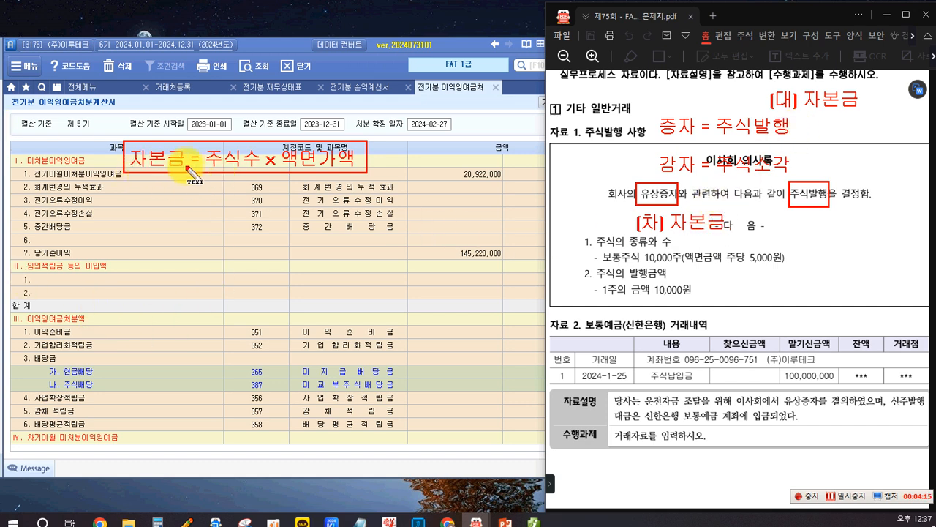
Write the credit entry "(대) 자본금 50,000,000" over the 당기순이익 row of the statement
{"action": "left_click", "coordinate": [299, 248]}
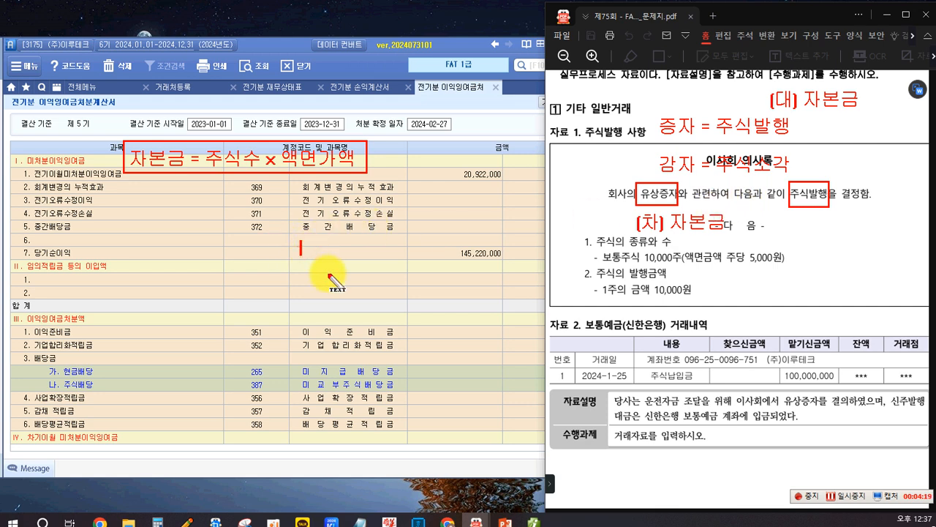
{"action": "type", "text": "(대)"}
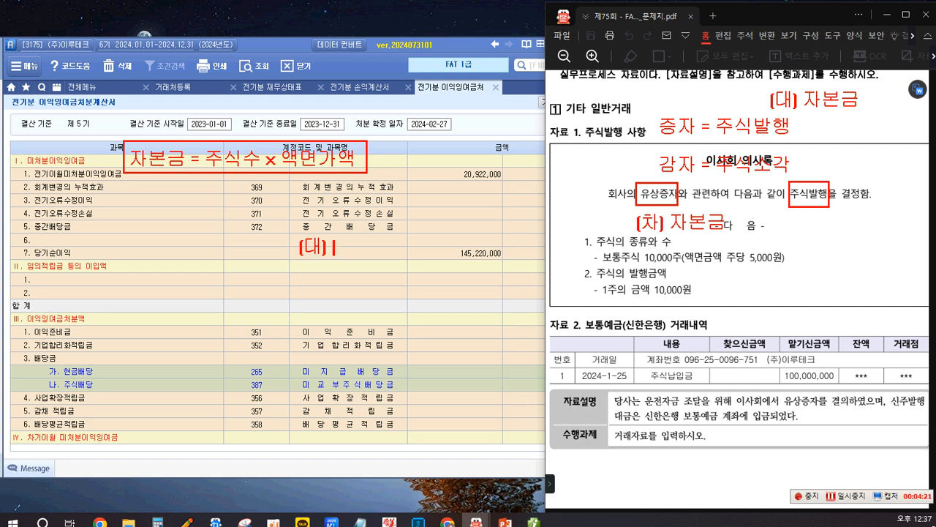
{"action": "type", "text": " 자본금"}
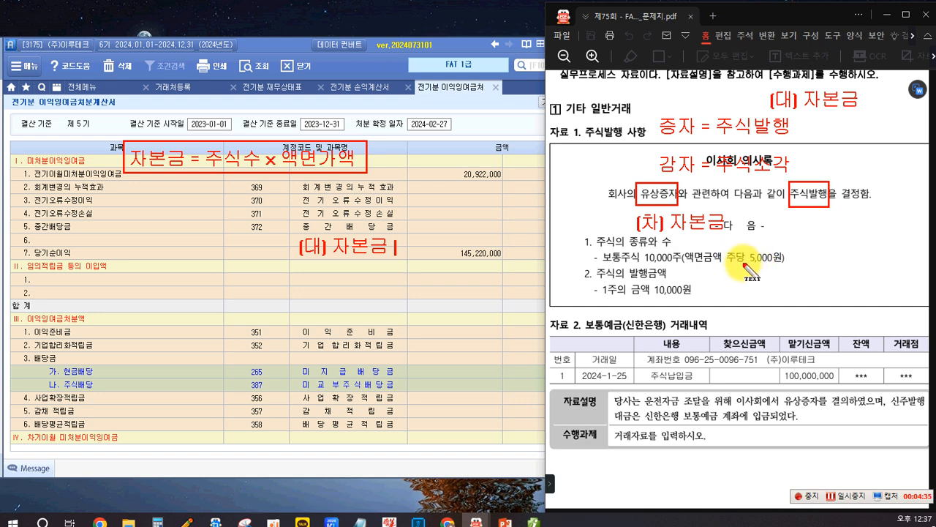
{"action": "type", "text": "50,000"}
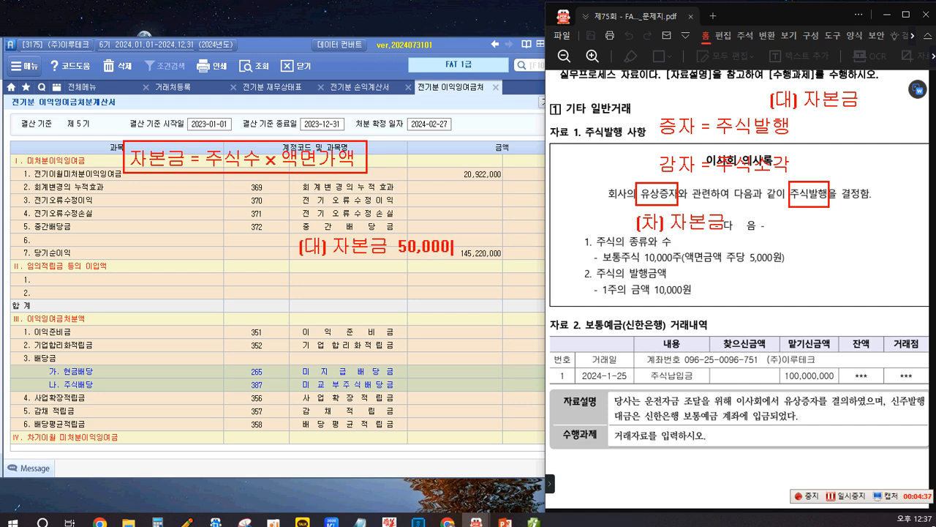
{"action": "type", "text": ",000"}
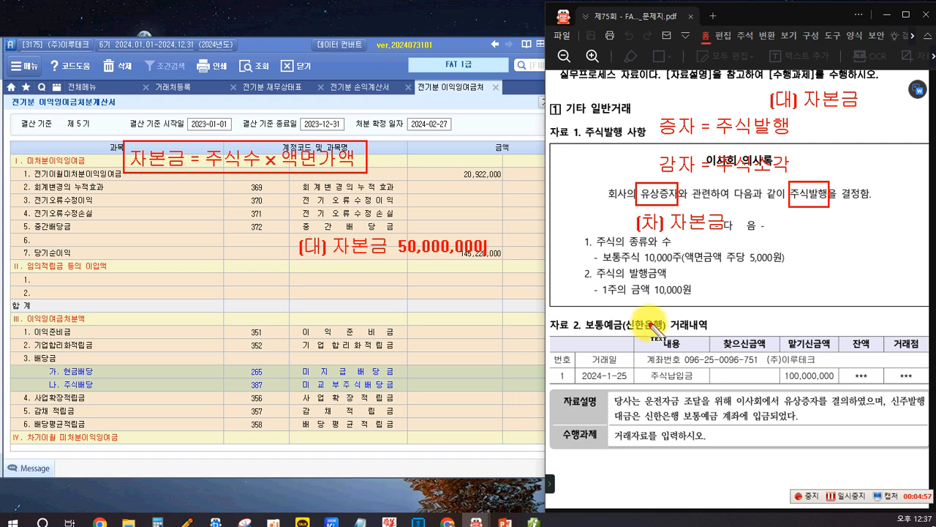
{"action": "key", "text": "Return"}
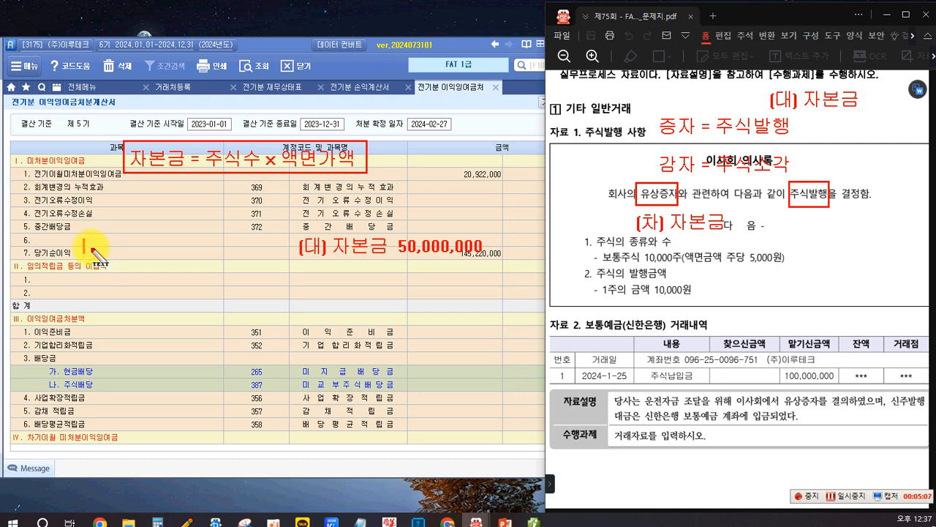
Write the debit entry "(차) 보통예금 100,000,000" on the same line, before the 자본금 credit entry
{"action": "type", "text": "(차)"}
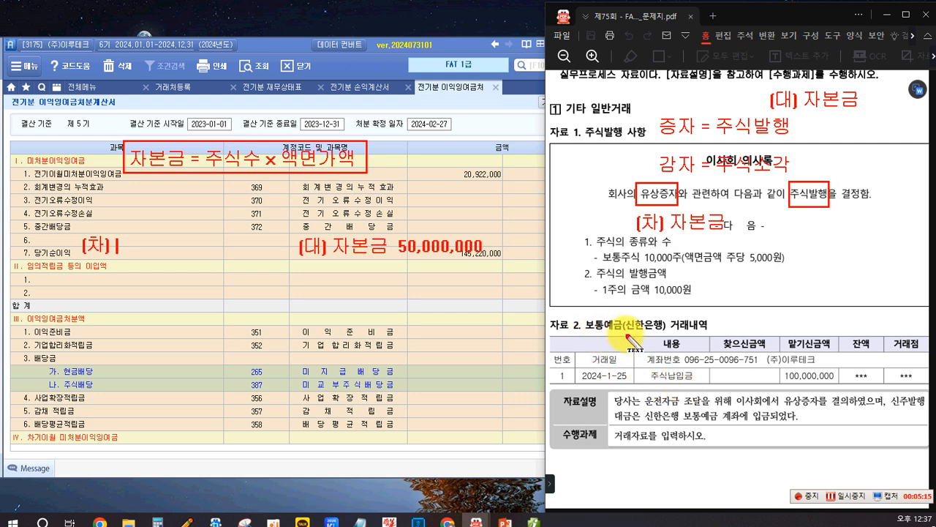
{"action": "type", "text": "보통예"}
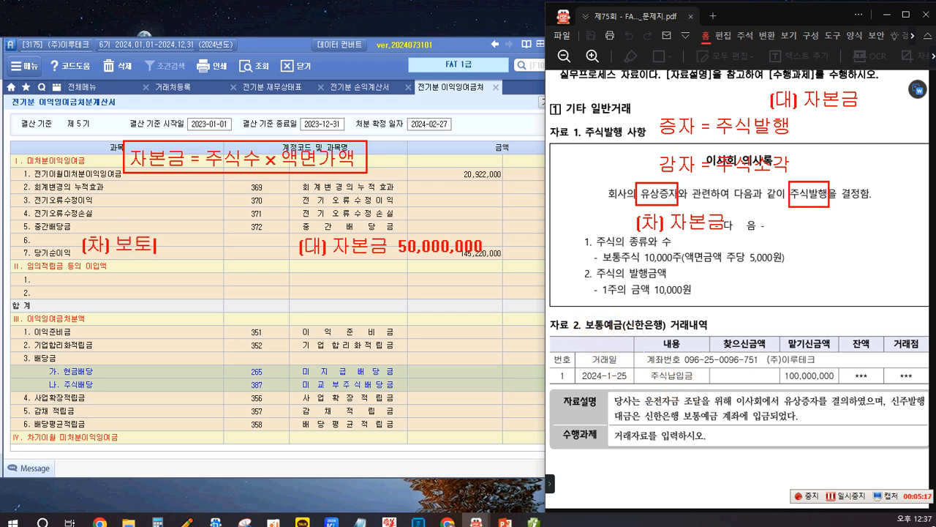
{"action": "type", "text": "금"}
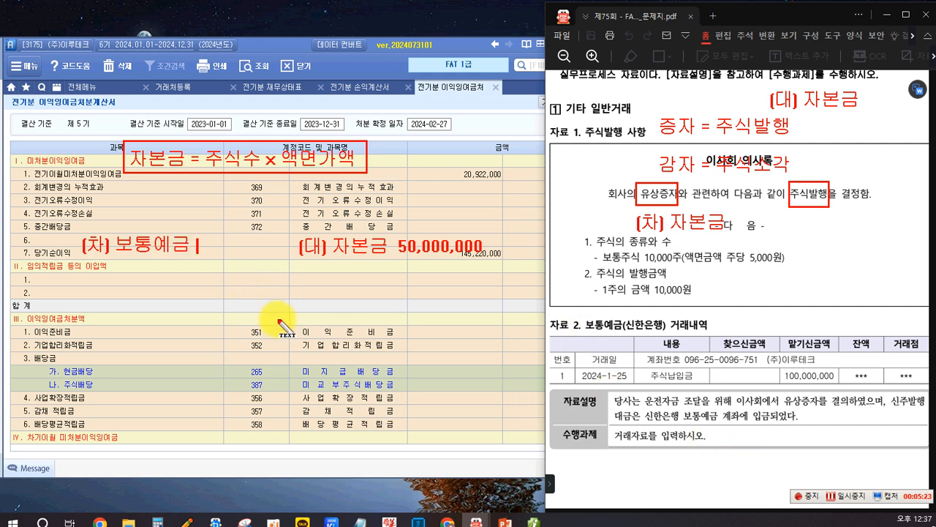
{"action": "type", "text": " 100,00"}
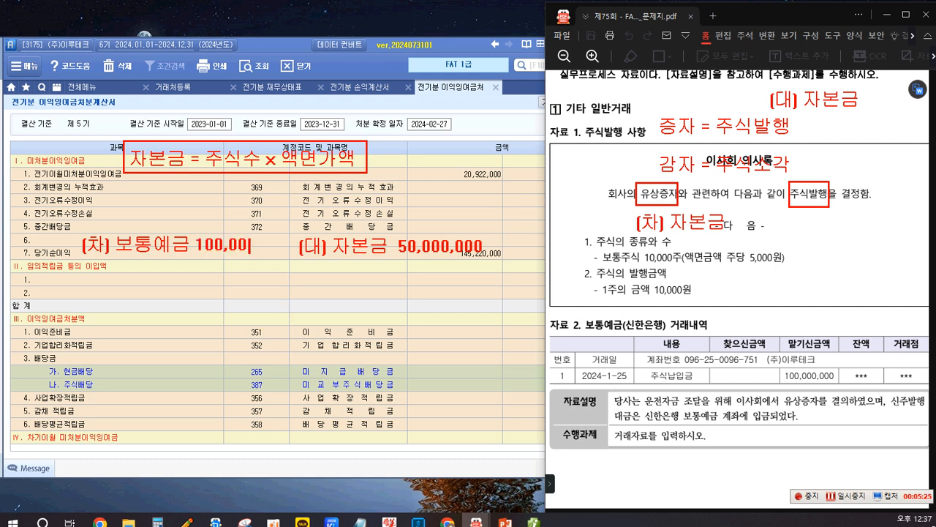
{"action": "type", "text": "0,000"}
Add the second credit line "주식발행초과금 50,000,000" beneath the 자본금 entry
{"action": "left_click", "coordinate": [338, 287]}
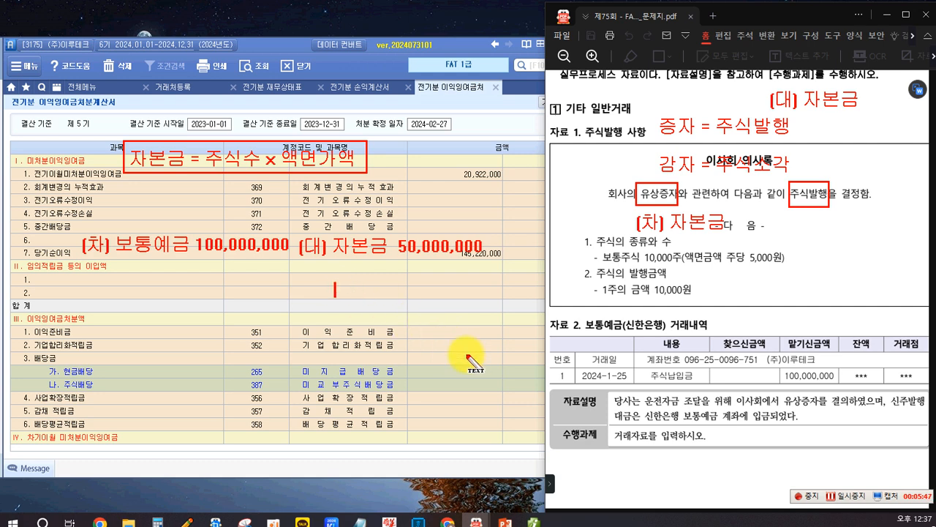
{"action": "type", "text": "주식발행초과금 "}
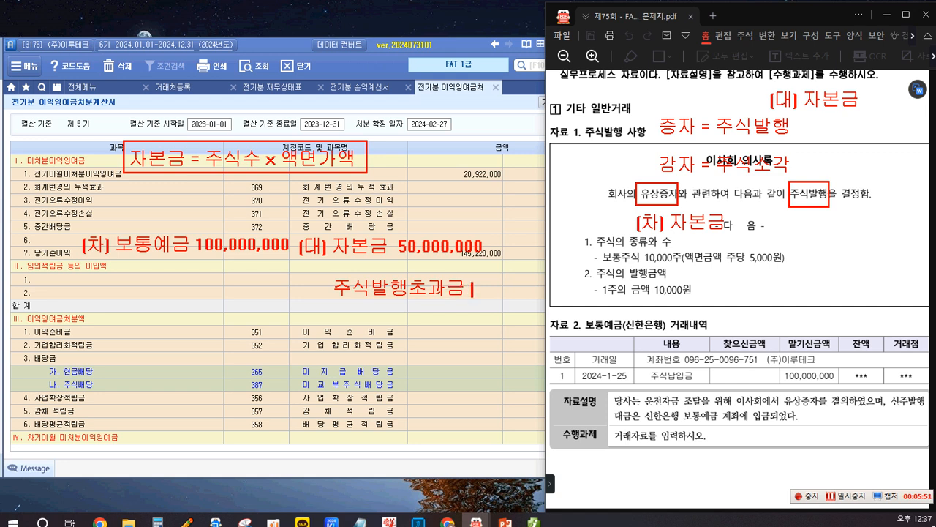
{"action": "type", "text": "50,000,000"}
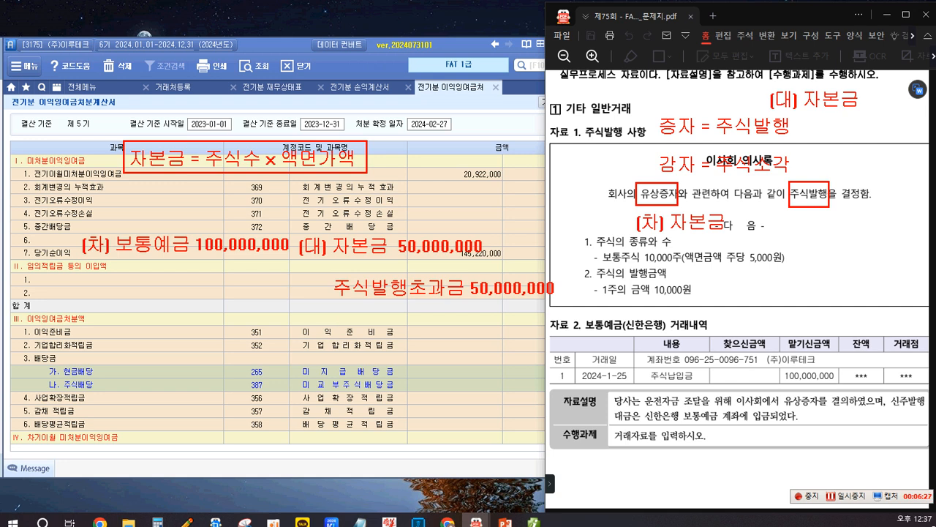
Write the note "재생목록...자본...." over the 이익준비금 and 기업합리화적립금 rows
{"action": "left_click_drag", "start_coordinate": [97, 332], "coordinate": [97, 347]}
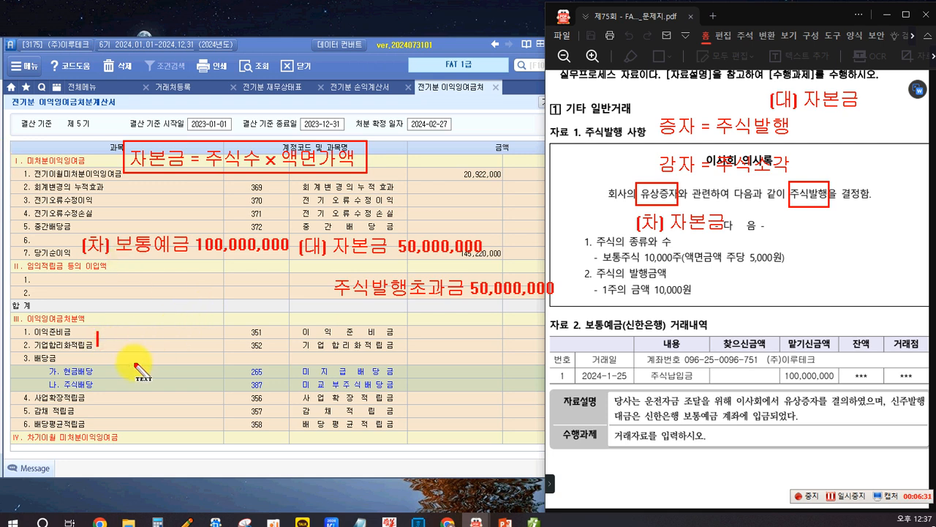
{"action": "type", "text": "재생목로"}
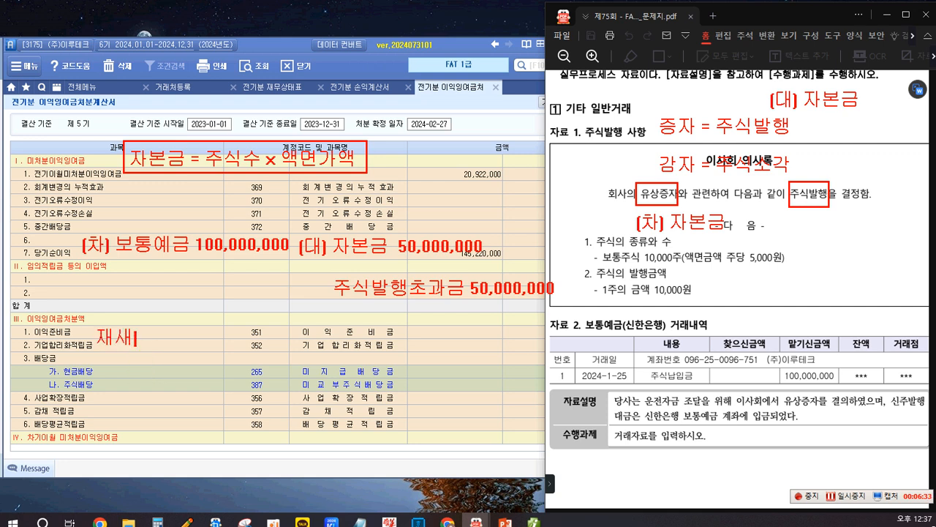
{"action": "type", "text": "ㄱ..."}
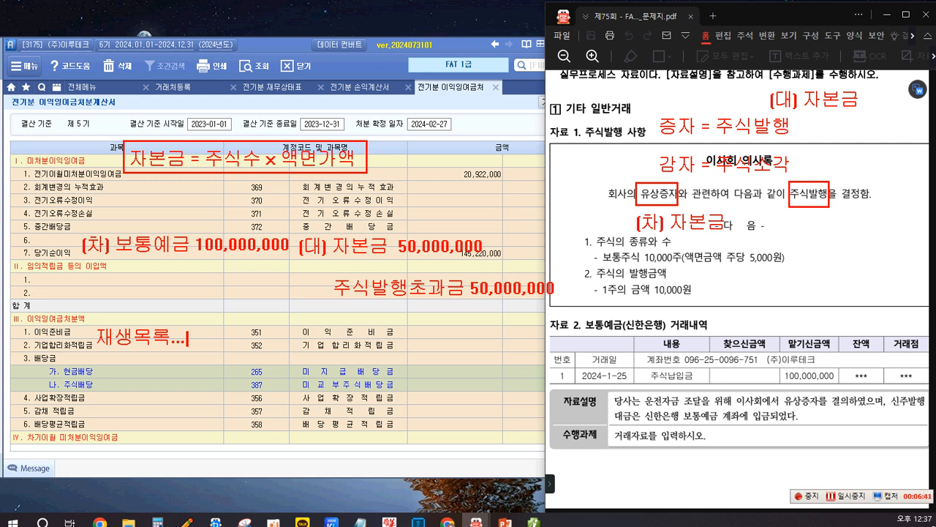
{"action": "type", "text": "자본...."}
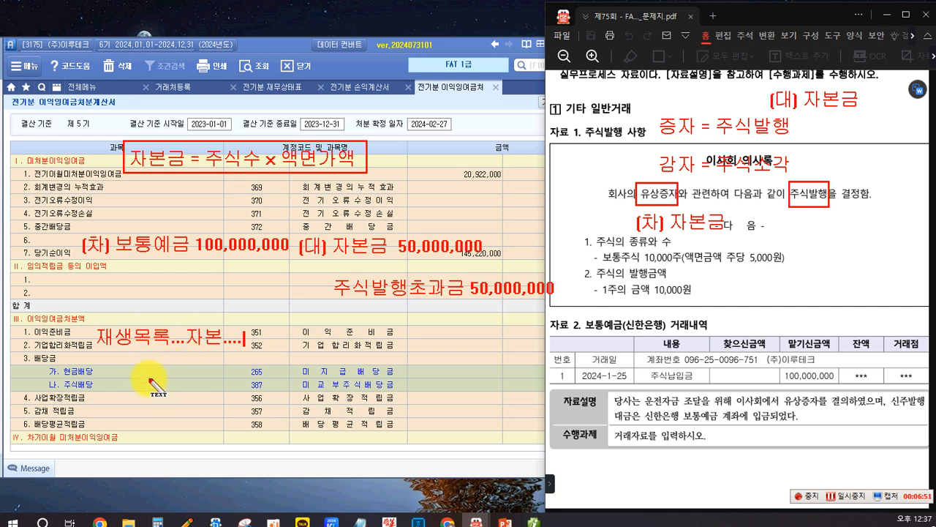
Extend the "재생목록...자본...." note over the statement with "1시간..."
{"action": "type", "text": "1시간..."}
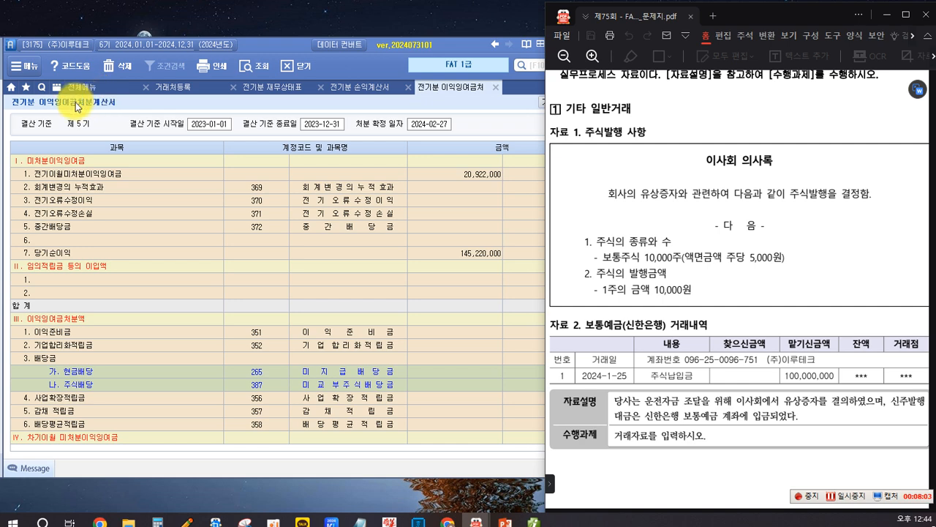
Open 일반전표입력 (general voucher entry) and set the voucher date to January 25
{"action": "left_click", "coordinate": [81, 92]}
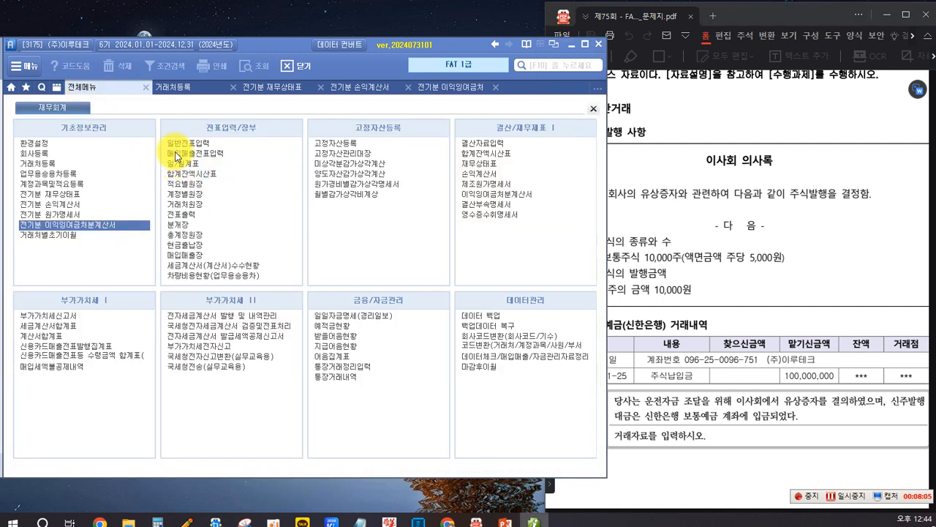
{"action": "left_click", "coordinate": [180, 145]}
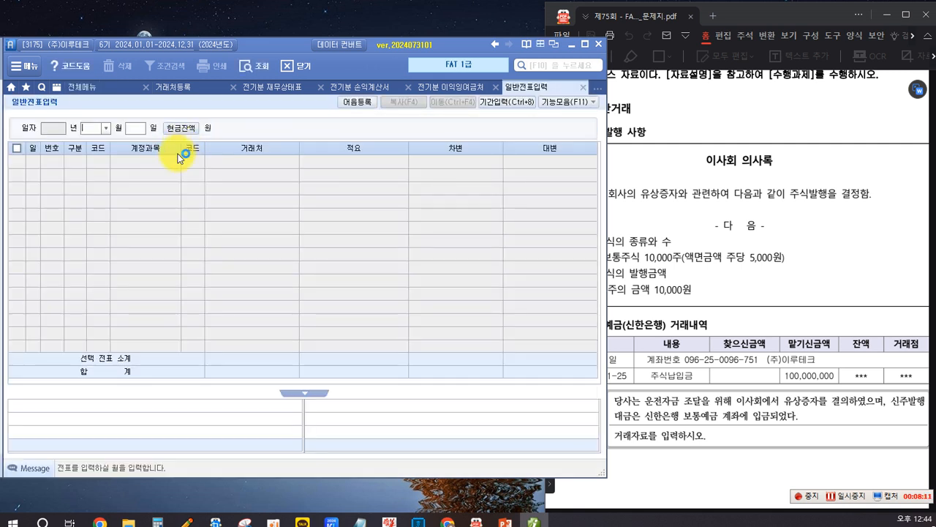
{"action": "left_click", "coordinate": [105, 130]}
{"action": "left_click", "coordinate": [99, 141]}
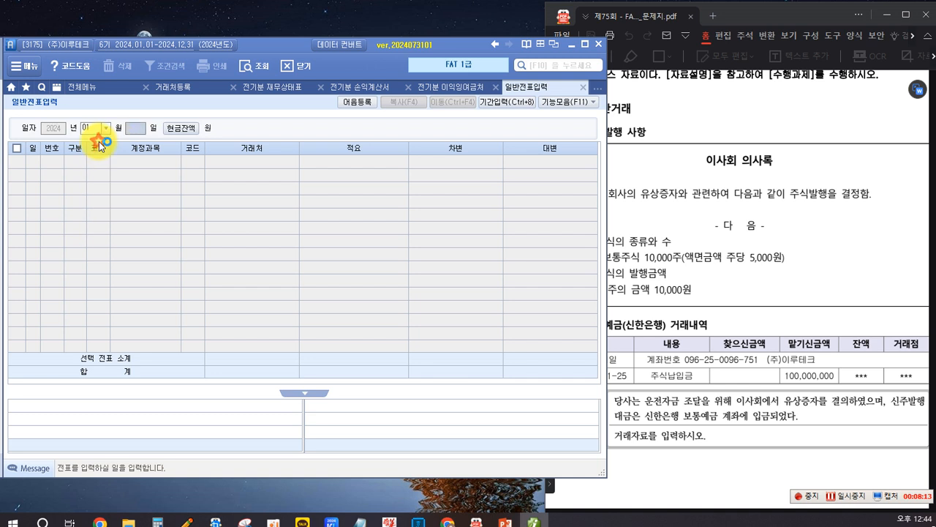
{"action": "type", "text": "25"}
{"action": "key", "text": "Return"}
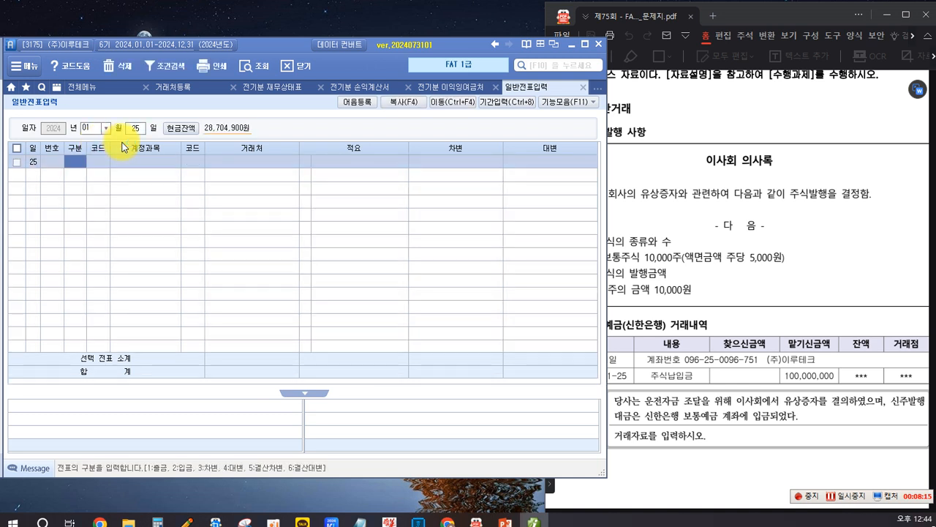
Enter a 차변 line for account 103 보통예금 with counterparty 신한은행(보통) and amount 100,000,000
{"action": "type", "text": "3"}
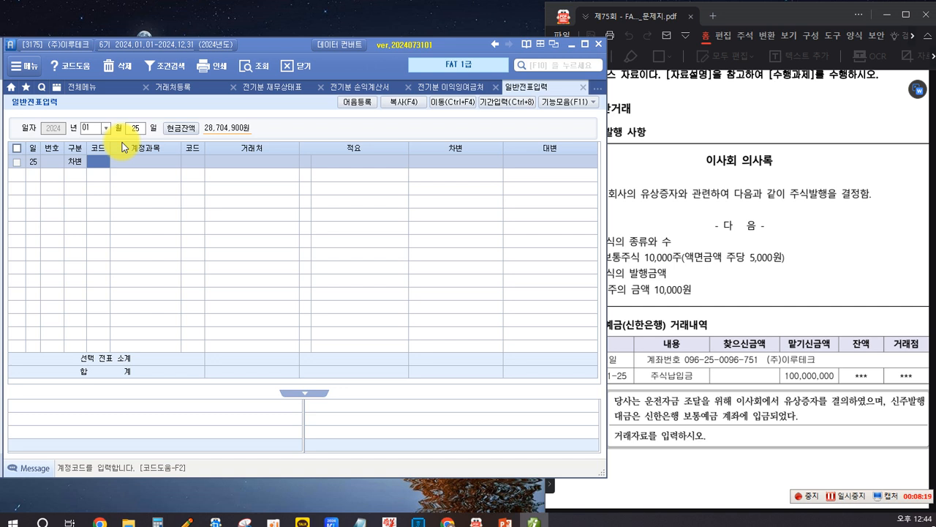
{"action": "type", "text": "103"}
{"action": "key", "text": "Return"}
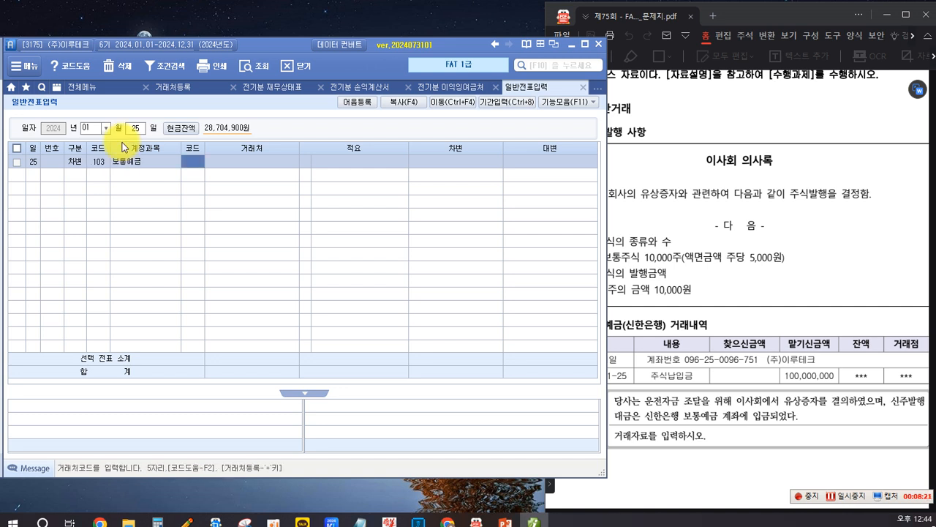
{"action": "key", "text": "F2"}
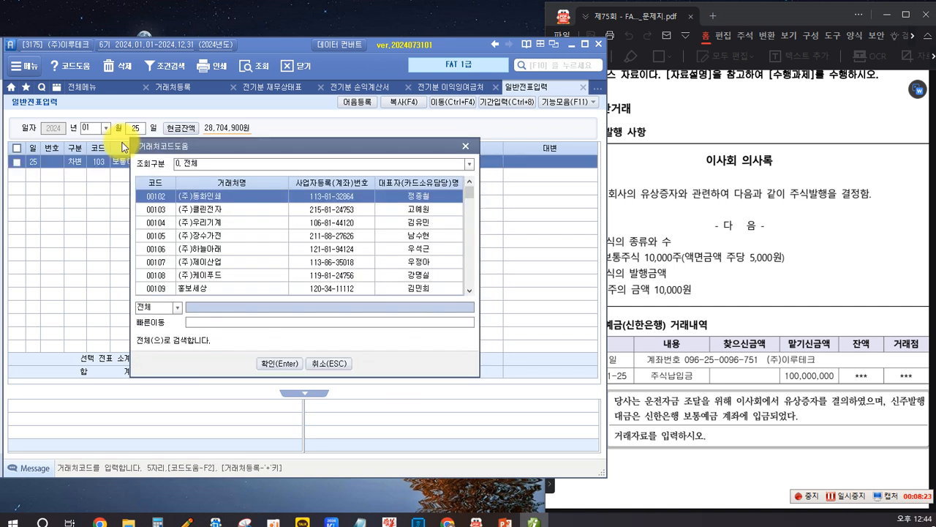
{"action": "type", "text": "신한"}
{"action": "key", "text": "Return"}
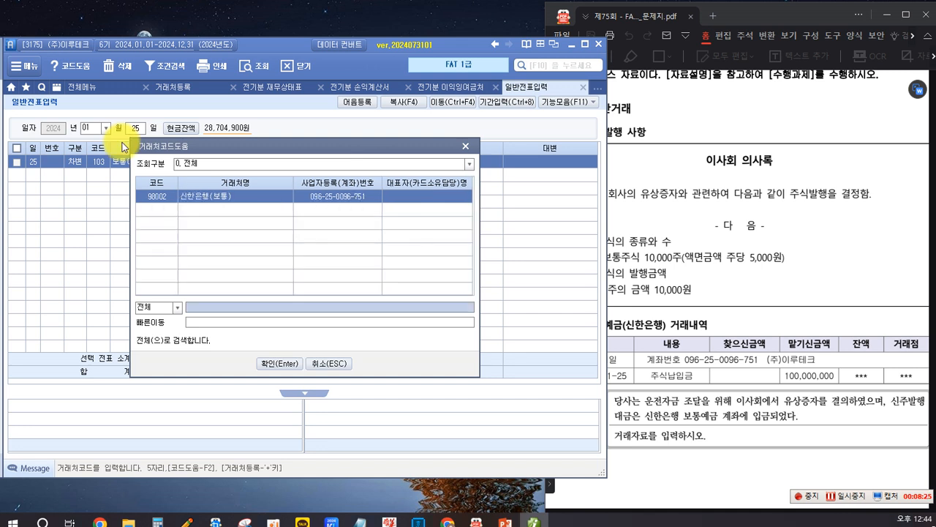
{"action": "key", "text": "Return"}
{"action": "key", "text": "Return"}
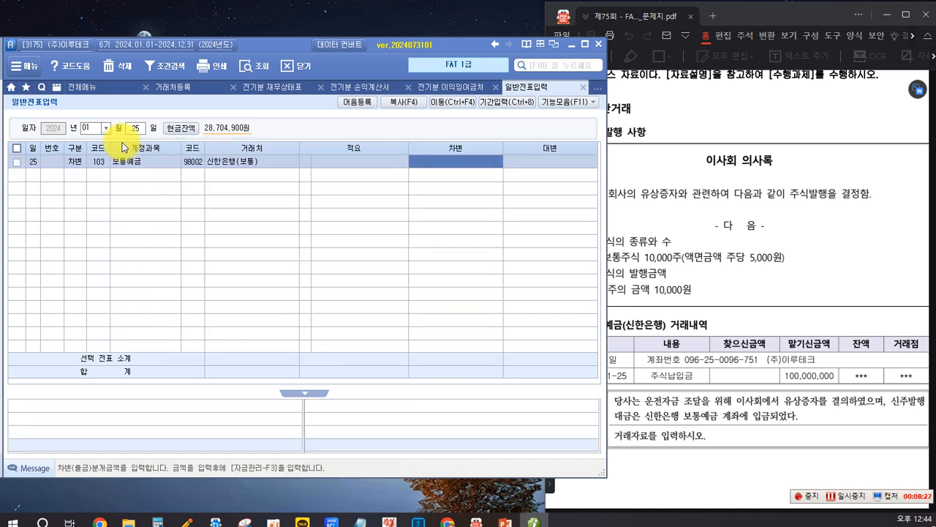
{"action": "type", "text": "100,000,000"}
{"action": "key", "text": "Return"}
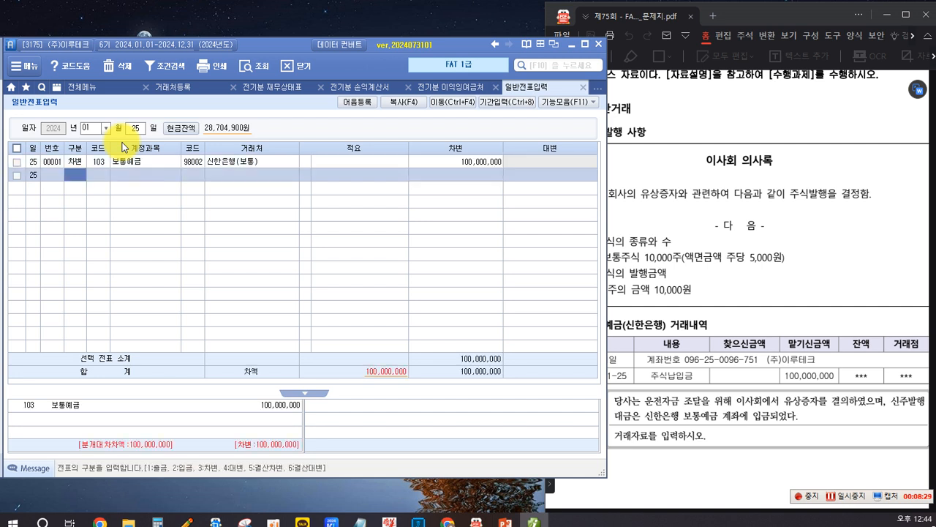
Add a 대변 line for account 331 자본금 with amount 50,000,000 and no counterparty
{"action": "type", "text": "4자본"}
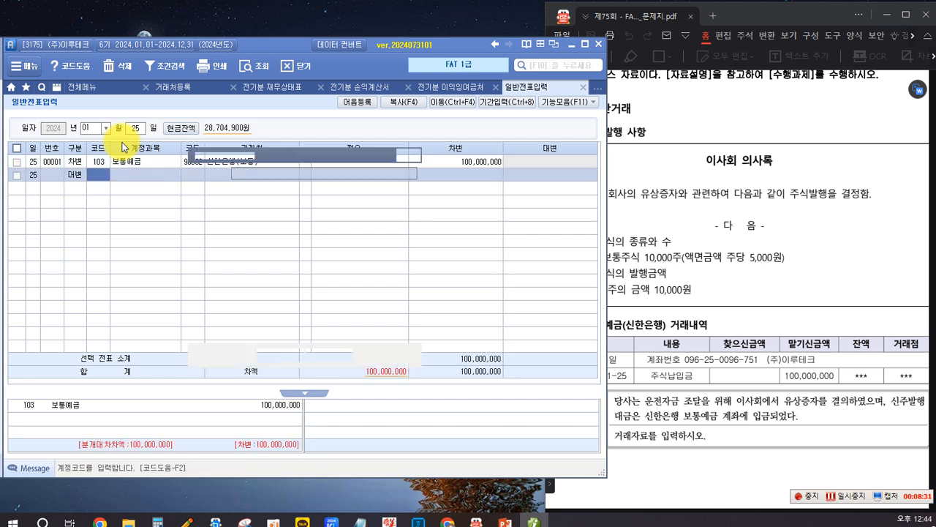
{"action": "key", "text": "Return"}
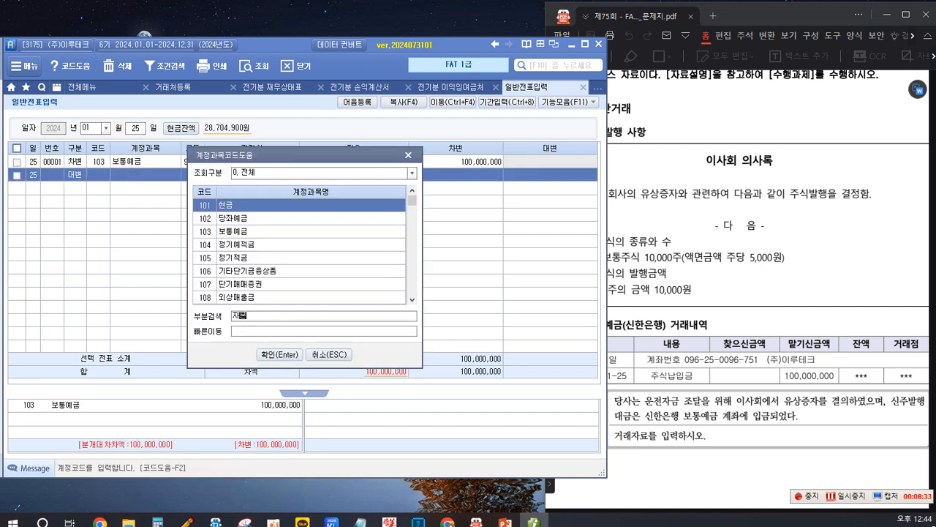
{"action": "key", "text": "Return"}
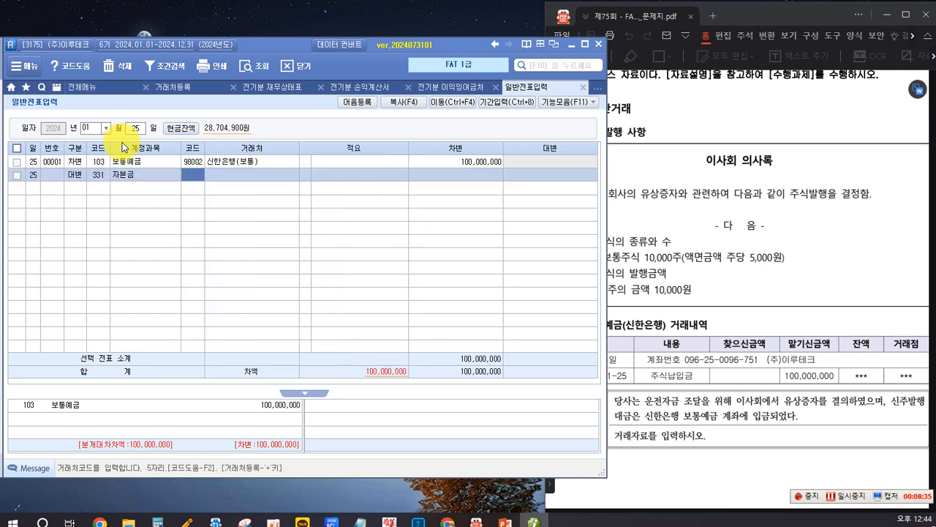
{"action": "key", "text": "Return"}
{"action": "key", "text": "Return"}
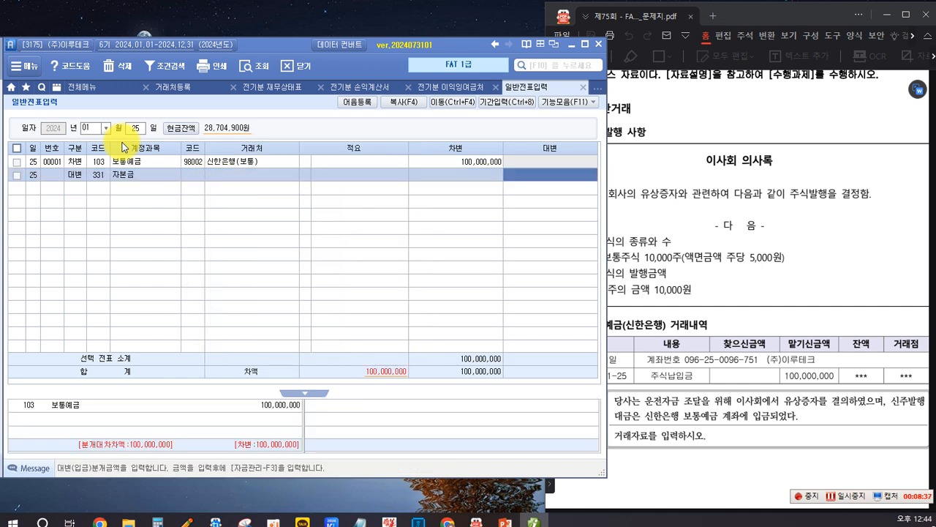
{"action": "type", "text": "50000000"}
{"action": "key", "text": "Return"}
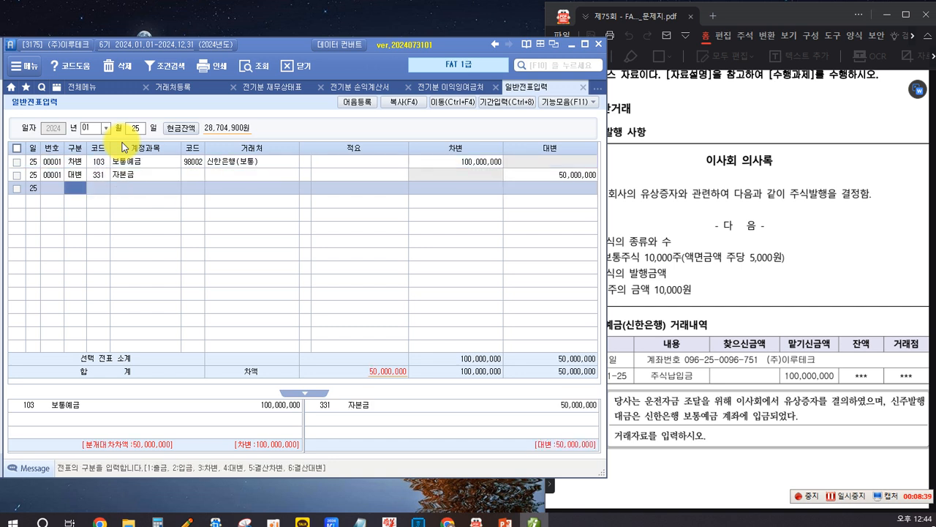
Add a second 대변 line for account 341 주식발행초과금 with amount 50,000,000
{"action": "type", "text": "4ㅈ"}
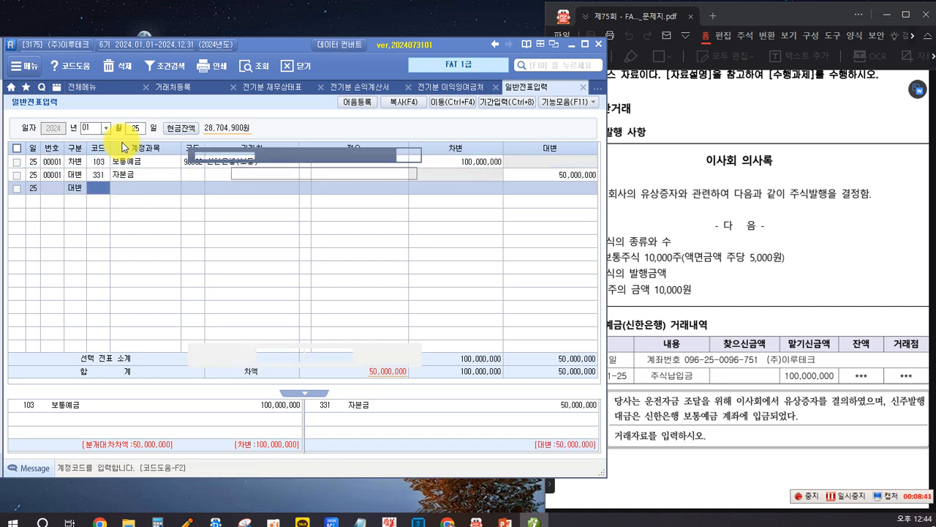
{"action": "type", "text": "ㅜ식"}
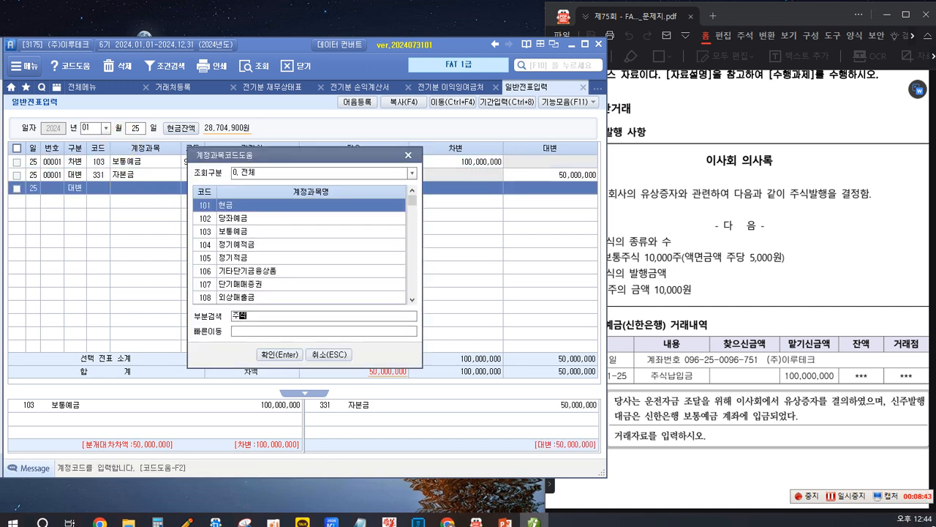
{"action": "key", "text": "Return"}
{"action": "key", "text": "Return"}
{"action": "key", "text": "Return"}
{"action": "key", "text": "Return"}
{"action": "key", "text": "Return"}
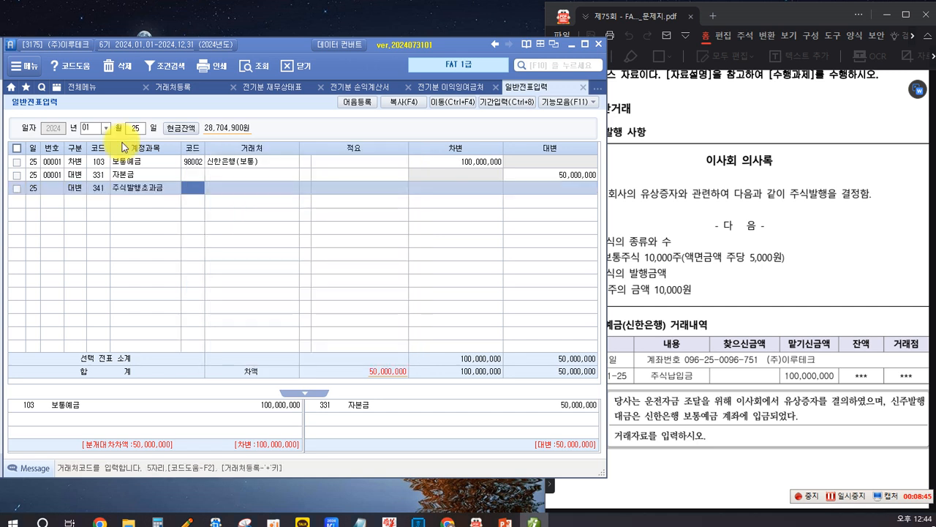
{"action": "type", "text": "5"}
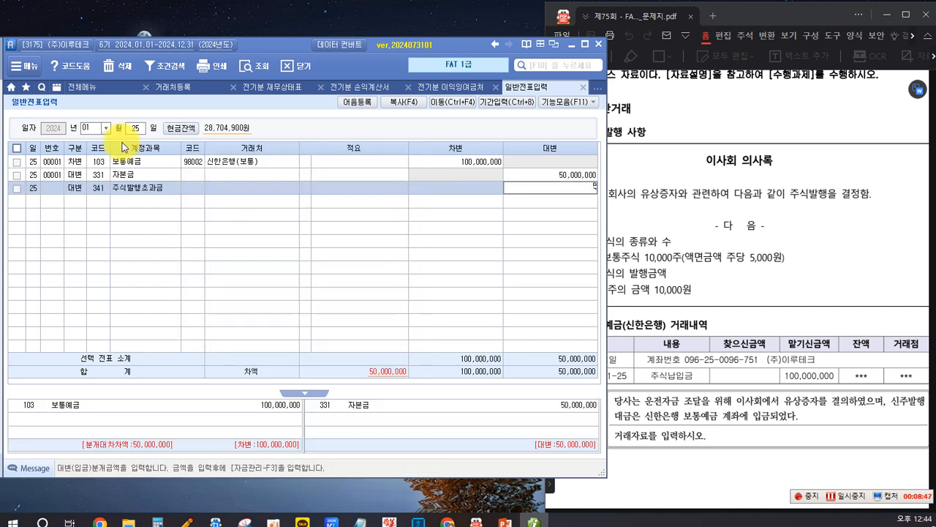
{"action": "type", "text": "0,000,000"}
{"action": "key", "text": "Return"}
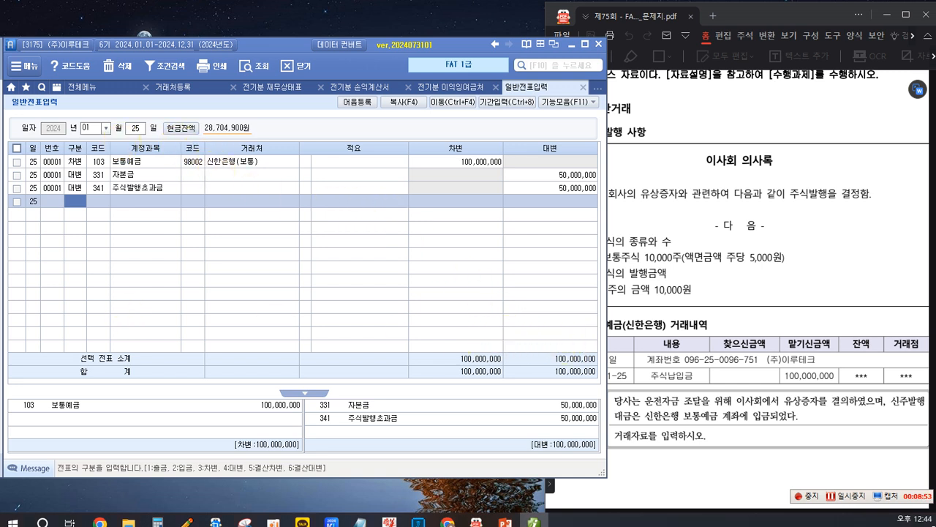
Bring up question 2, 약속어음 수취거래, in the exam PDF and circle the word 상품 in its 자료설명 in red
{"action": "left_click", "coordinate": [759, 320]}
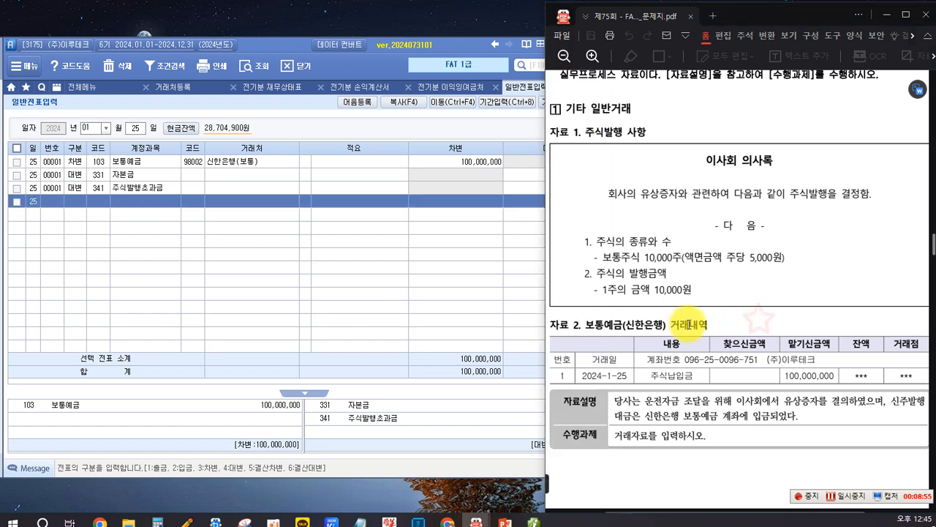
{"action": "scroll", "coordinate": [687, 325], "scroll_direction": "down", "scroll_amount": 5}
{"action": "scroll", "coordinate": [687, 325], "scroll_direction": "down", "scroll_amount": 4}
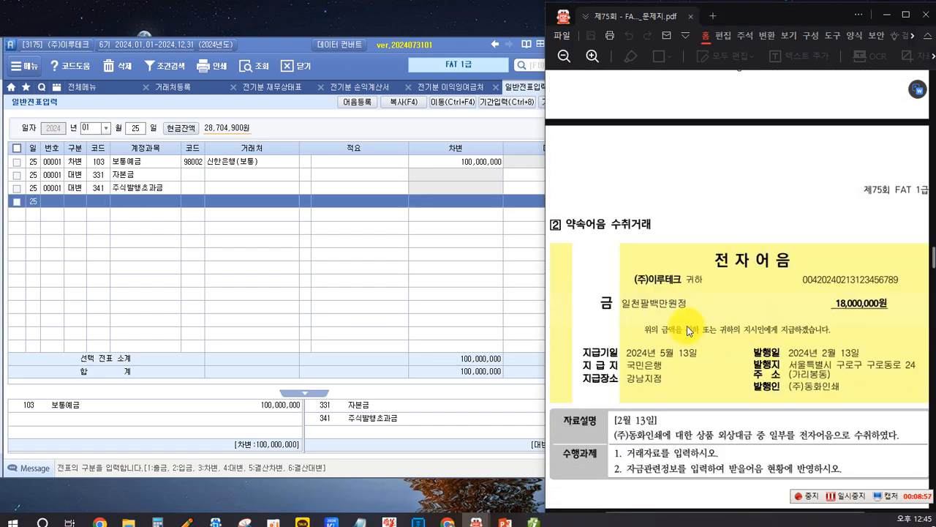
{"action": "scroll", "coordinate": [623, 169], "scroll_direction": "down", "scroll_amount": 2}
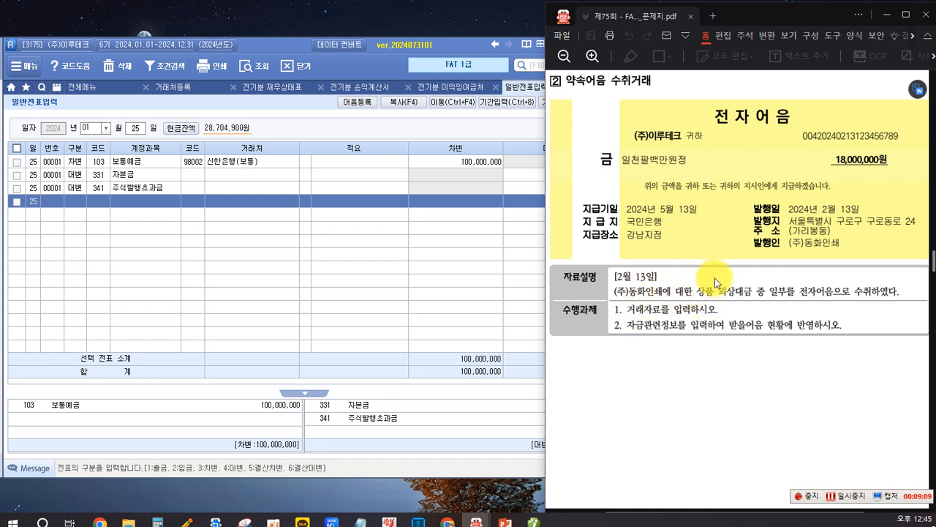
{"action": "key", "text": "ctrl+2"}
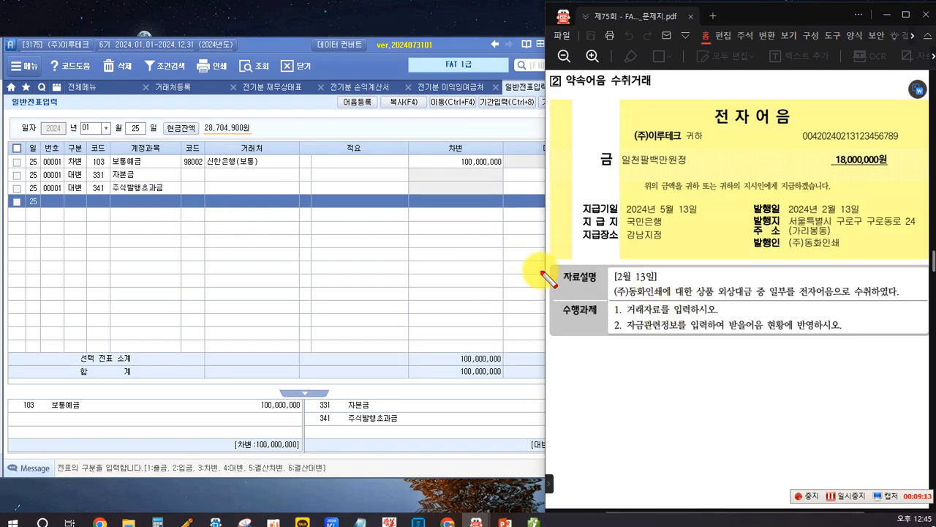
{"action": "left_click_drag", "start_coordinate": [692, 279], "coordinate": [718, 301]}
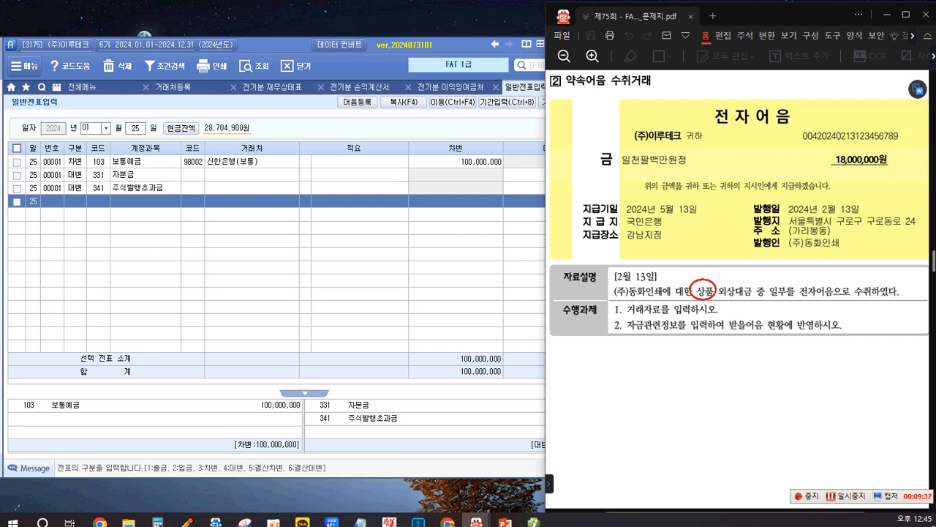
Write the red annotation "(차) 외상매입금 18,000,000" over the empty rows of the voucher grid
{"action": "left_click", "coordinate": [102, 233]}
{"action": "type", "text": "차"}
{"action": "type", "text": " 외상매입그"}
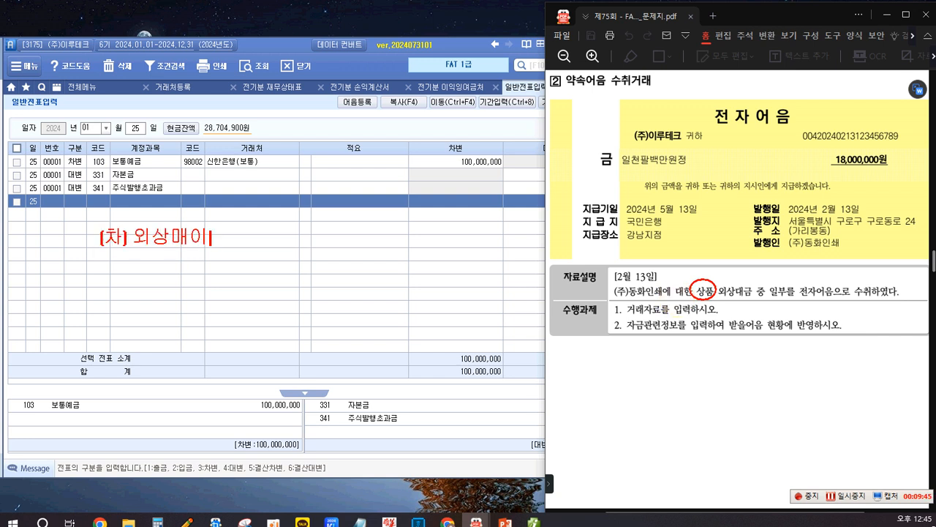
{"action": "type", "text": "ㅁ "}
{"action": "type", "text": "18,000,0"}
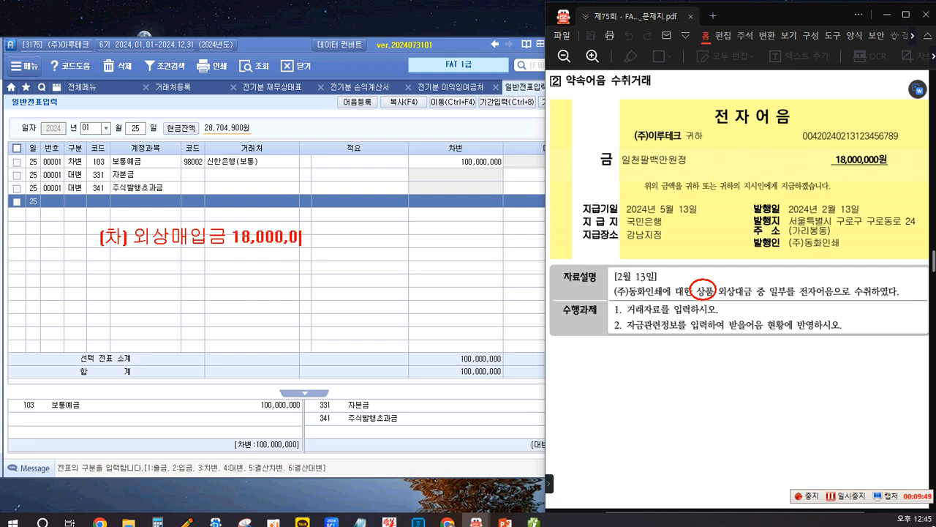
{"action": "type", "text": "00  "}
Add the credit side "(대) 상품매출 ...." on the same annotation line, with "부가세예수금 ...." beneath it
{"action": "type", "text": "[대]"}
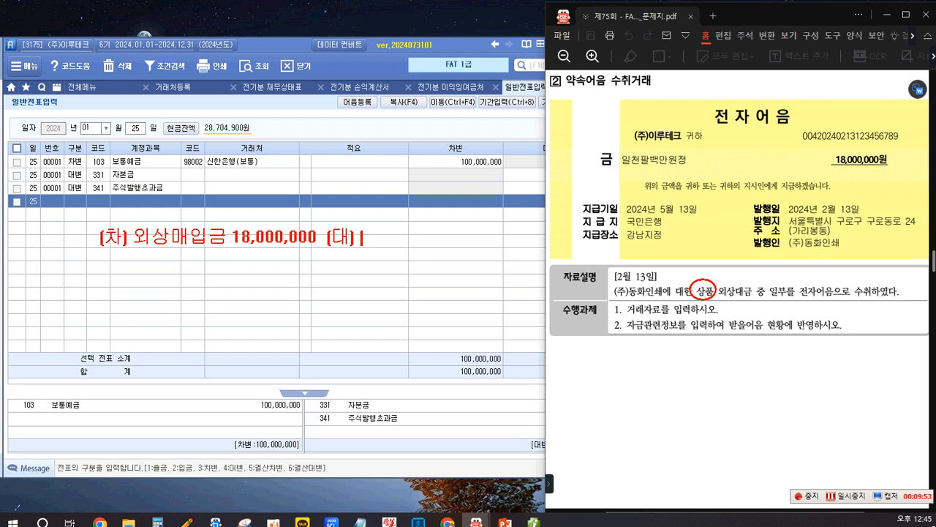
{"action": "type", "text": " 상품매출"}
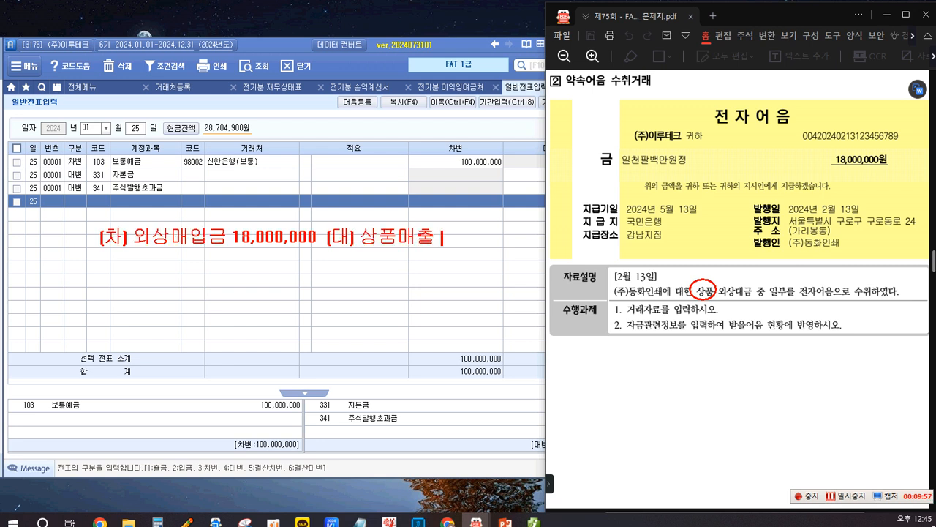
{"action": "type", "text": " ...."}
{"action": "key", "text": "Return"}
{"action": "key", "text": "Return"}
{"action": "type", "text": "부가세에"}
{"action": "key", "text": "BackSpace"}
{"action": "type", "text": "예수금"}
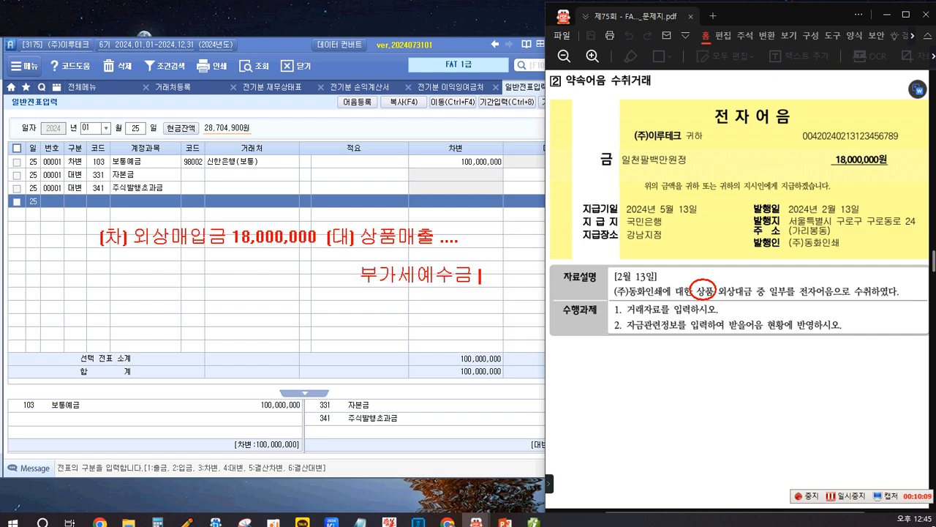
{"action": "type", "text": " ...."}
Write the debit annotation "(차) 받을어음 18,000,000" near the bottom of the voucher grid, below the first annotated entry
{"action": "left_click", "coordinate": [102, 334]}
{"action": "type", "text": "(차)"}
{"action": "type", "text": "받을어의"}
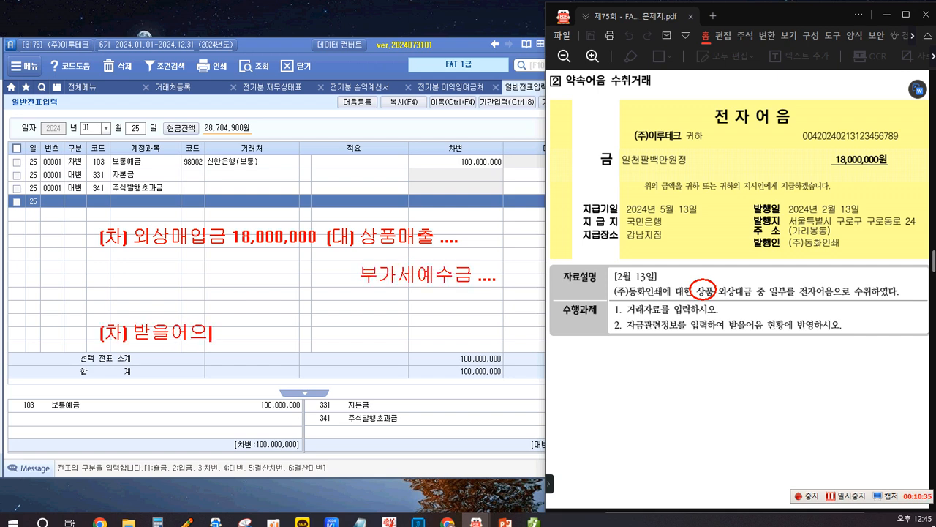
{"action": "key", "text": "BackSpace"}
{"action": "type", "text": "음   18,000"}
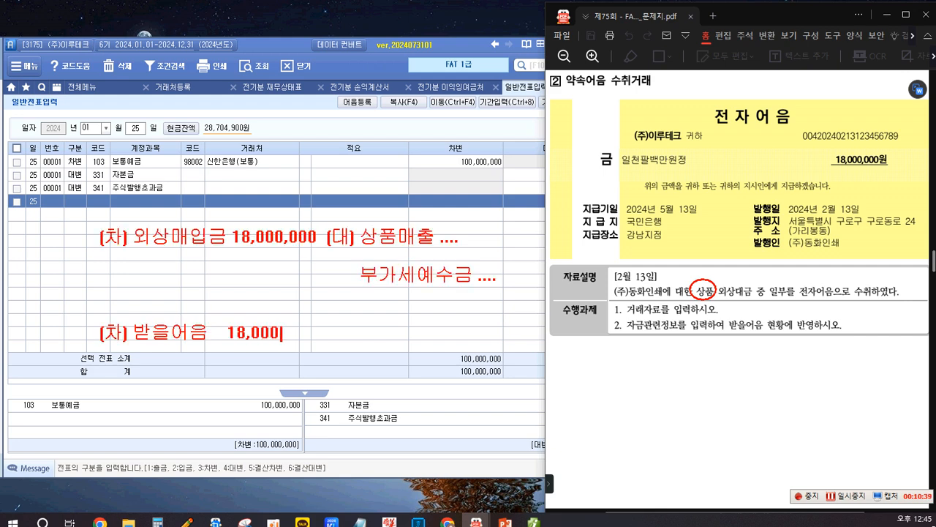
{"action": "type", "text": ",000"}
Add the credit side "(대) 외상매입금 18,000,000" to the lower annotation line, beside the 받을어음 debit
{"action": "type", "text": "(대"}
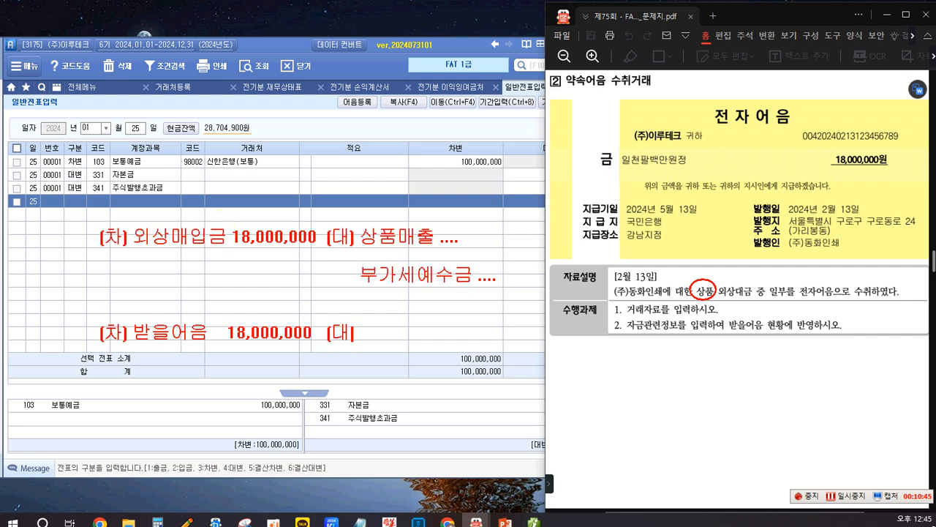
{"action": "type", "text": ") 외사애"}
{"action": "key", "text": "BackSpace"}
{"action": "key", "text": "BackSpace"}
{"action": "type", "text": "상매입금 "}
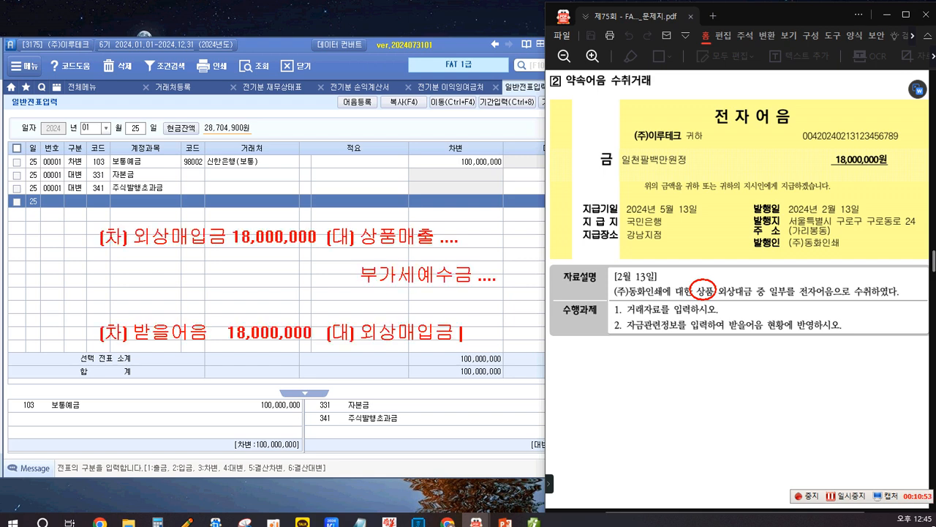
{"action": "type", "text": "18,000,000"}
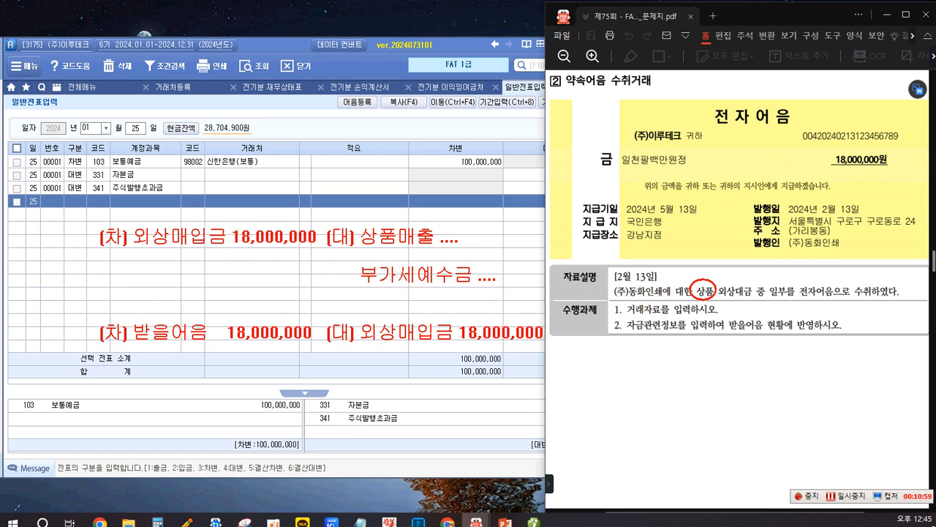
Frame the lower annotated entry and the upper "외상매입금 18,000,000" in red, then draw a mark from the upper frame toward the lower entry
{"action": "mouse_move", "coordinate": [90, 314]}
{"action": "left_mouse_down"}
{"action": "mouse_move", "coordinate": [371, 351]}
{"action": "mouse_move", "coordinate": [553, 352]}
{"action": "left_mouse_up"}
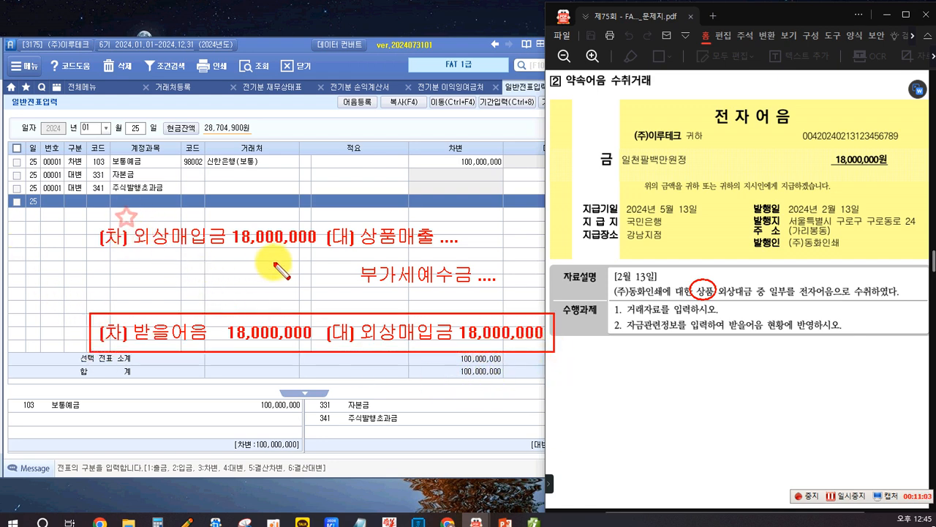
{"action": "left_click_drag", "start_coordinate": [125, 218], "coordinate": [322, 250]}
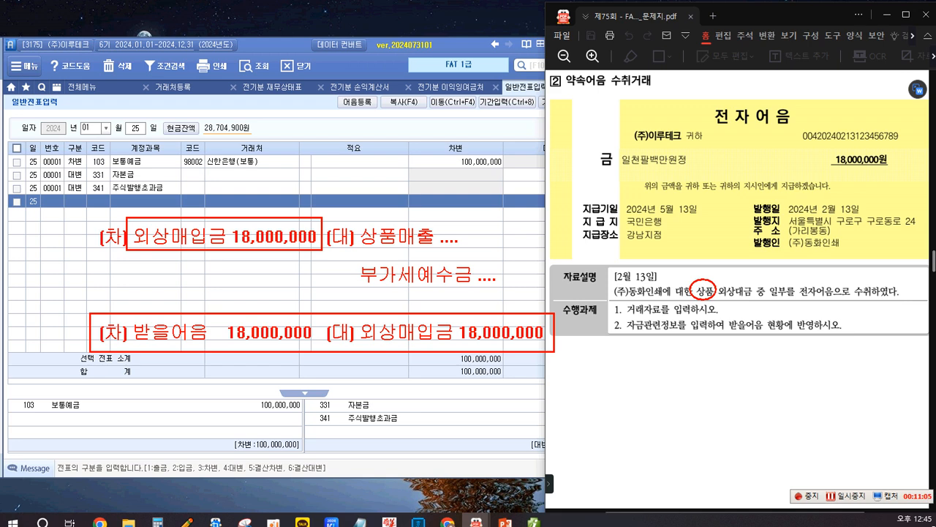
{"action": "left_click_drag", "start_coordinate": [263, 257], "coordinate": [376, 313]}
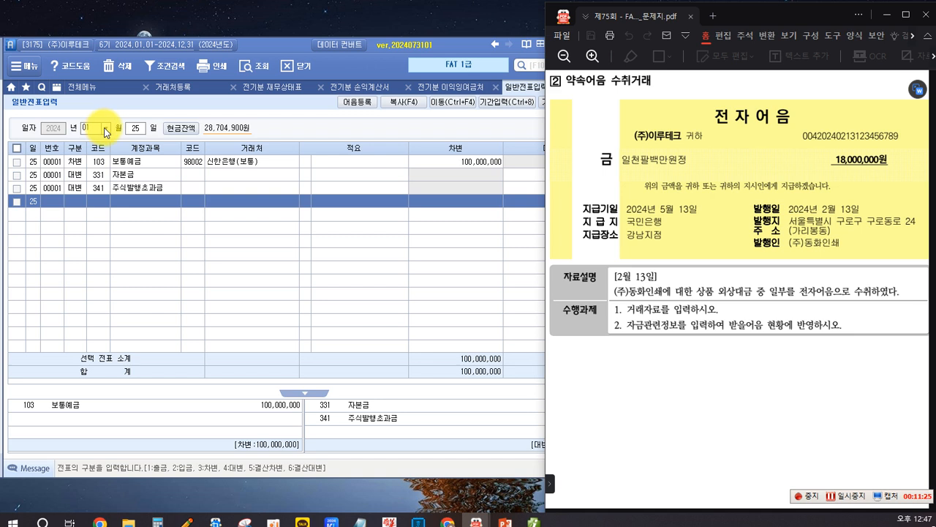
Set the general voucher entry date to month 02, day 13
{"action": "left_click", "coordinate": [106, 128]}
{"action": "left_click", "coordinate": [90, 151]}
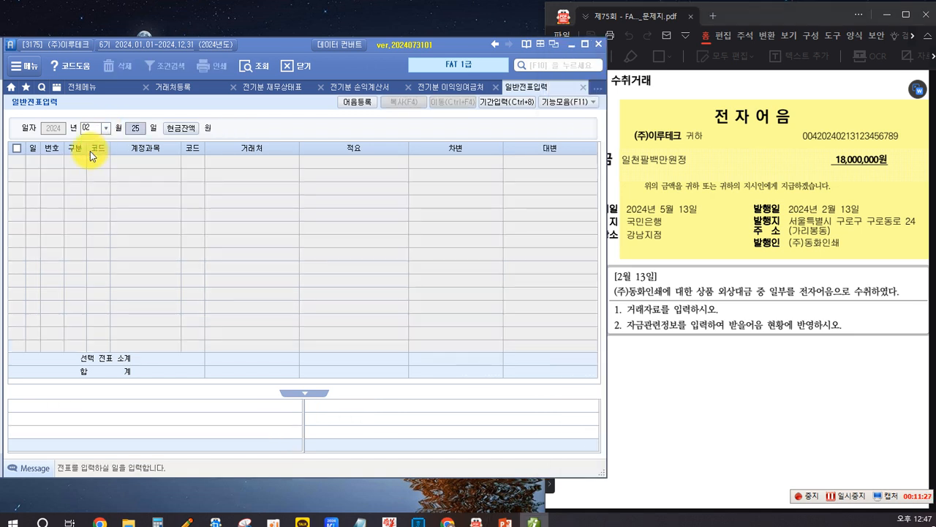
{"action": "type", "text": "13"}
{"action": "key", "text": "Return"}
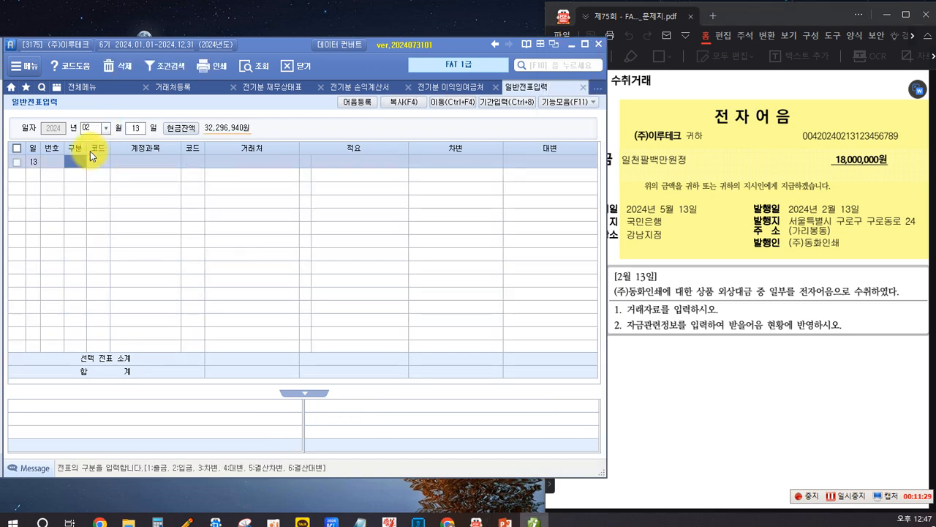
Enter the debit line (차변) with account 110 받을어음, trading partner (주)동화인쇄 and amount 18,000,000
{"action": "type", "text": "3"}
{"action": "key", "text": "Return"}
{"action": "type", "text": "110"}
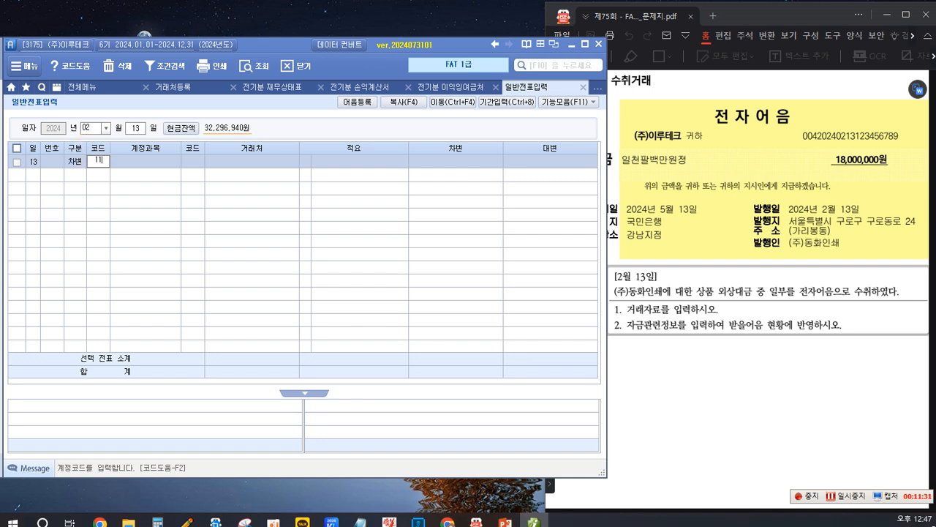
{"action": "key", "text": "Return"}
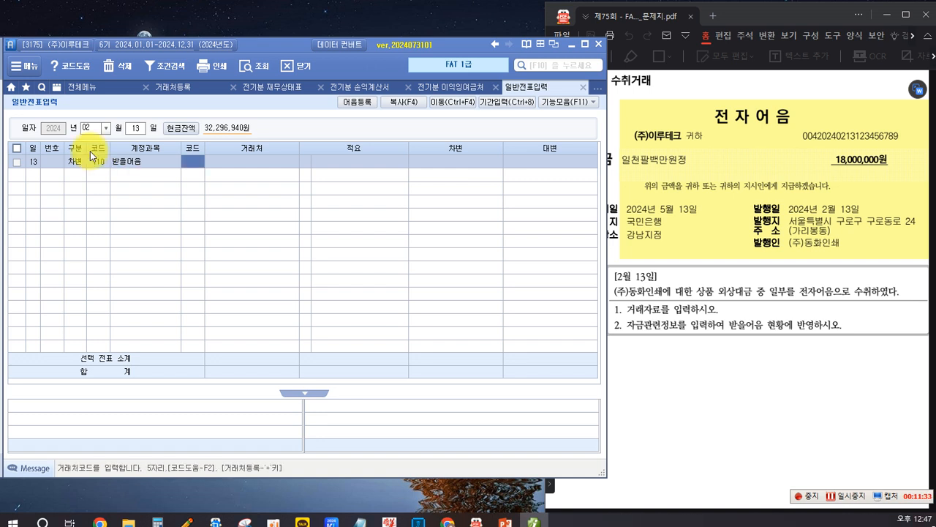
{"action": "key", "text": "F2"}
{"action": "type", "text": "동"}
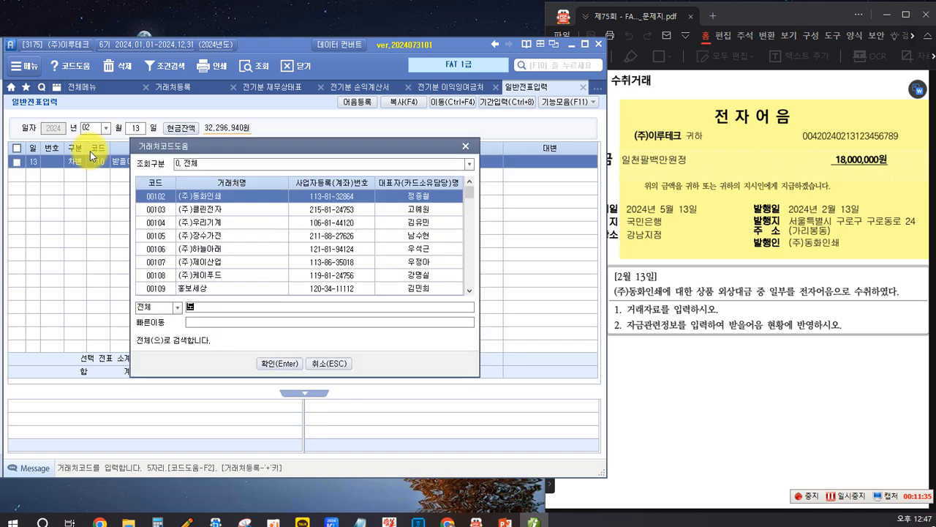
{"action": "type", "text": "화"}
{"action": "key", "text": "Return"}
{"action": "key", "text": "Return"}
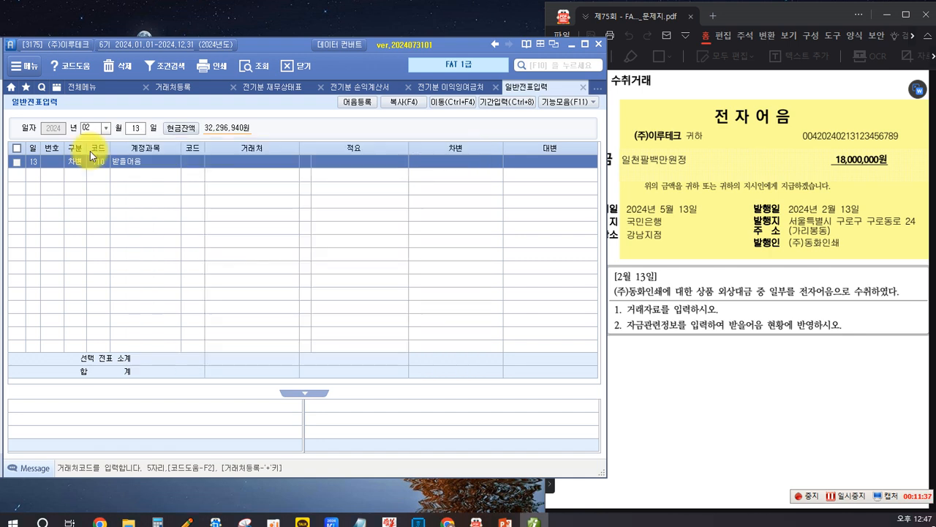
{"action": "key", "text": "Return"}
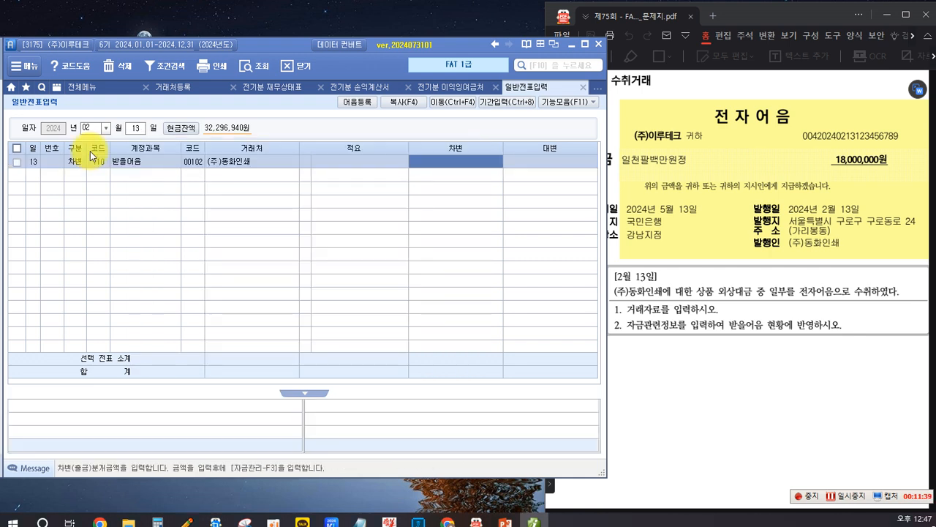
{"action": "type", "text": "18,000,000"}
{"action": "key", "text": "Return"}
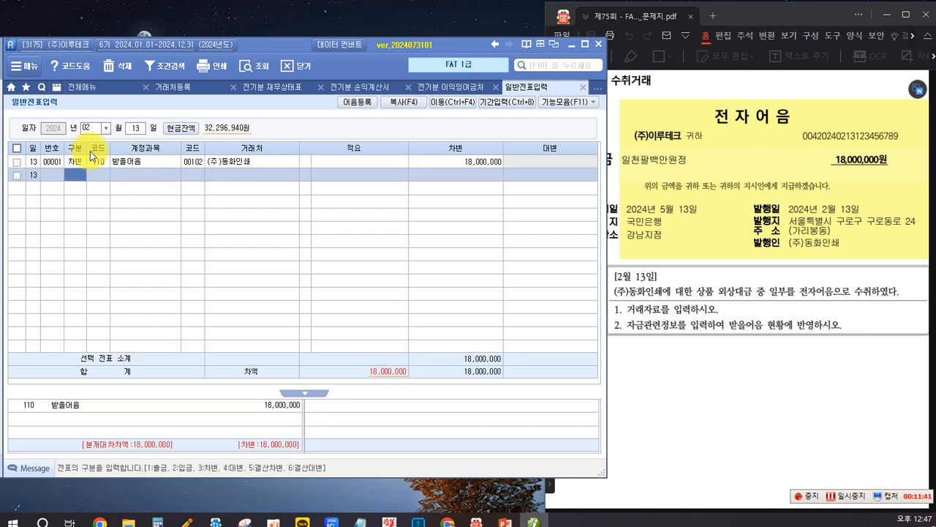
Enter the credit line (대변) with account 251 외상매입금, trading partner 00102 (주)동화인쇄 and amount 18,000,000
{"action": "type", "text": "4"}
{"action": "key", "text": "Return"}
{"action": "type", "text": "10"}
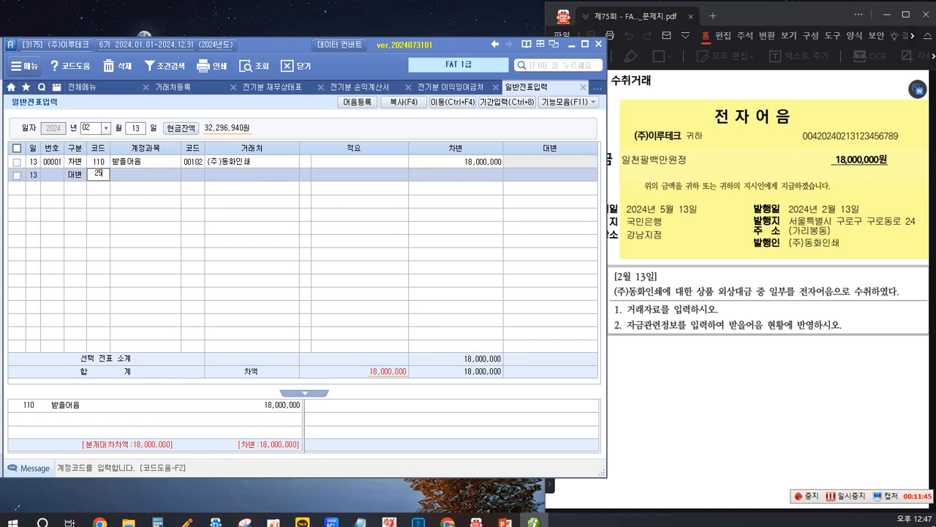
{"action": "type", "text": "1"}
{"action": "key", "text": "Return"}
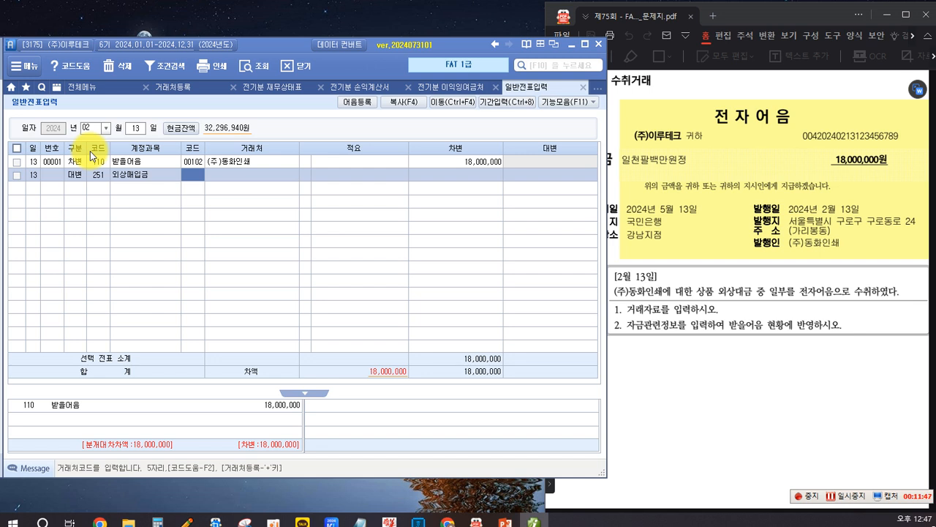
{"action": "type", "text": "00102"}
{"action": "key", "text": "Return"}
{"action": "key", "text": "Return"}
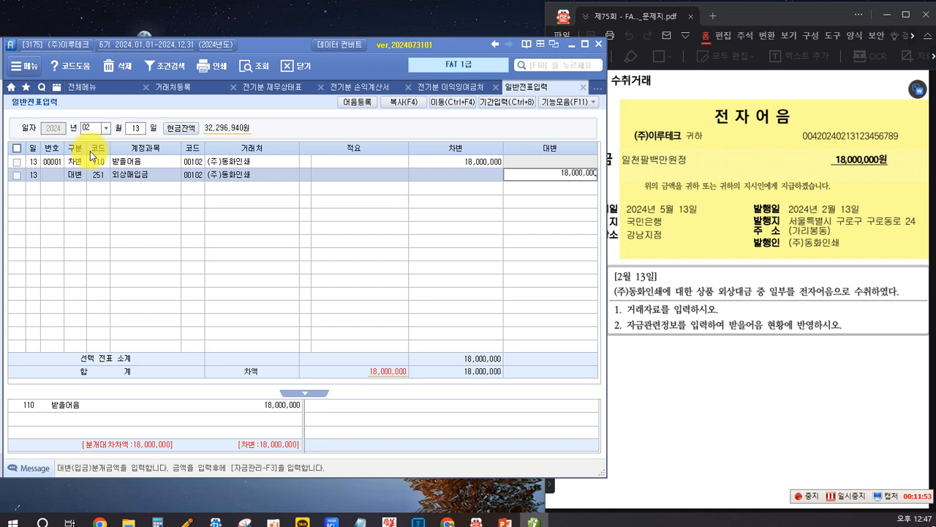
{"action": "key", "text": "Return"}
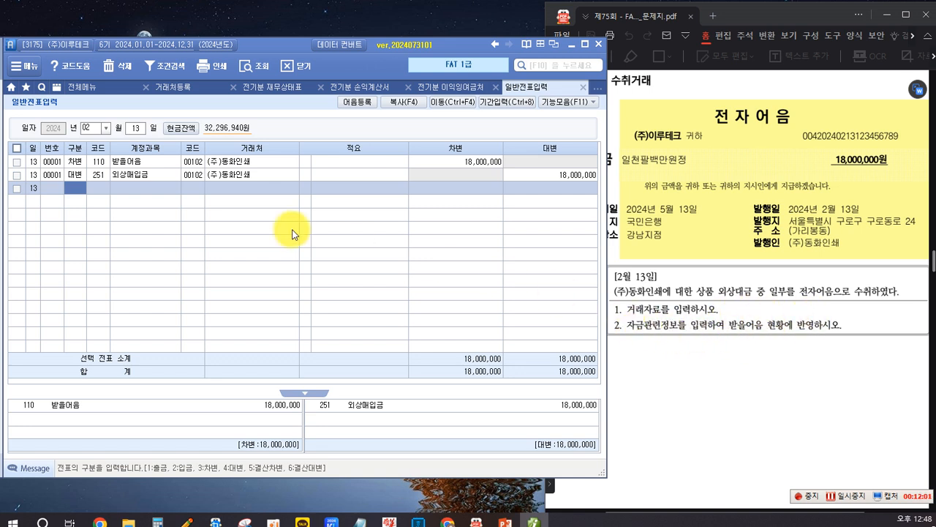
Open the 받을어음 관리 details for the 받을어음 debit line of the February 13 voucher
{"action": "left_click", "coordinate": [125, 164]}
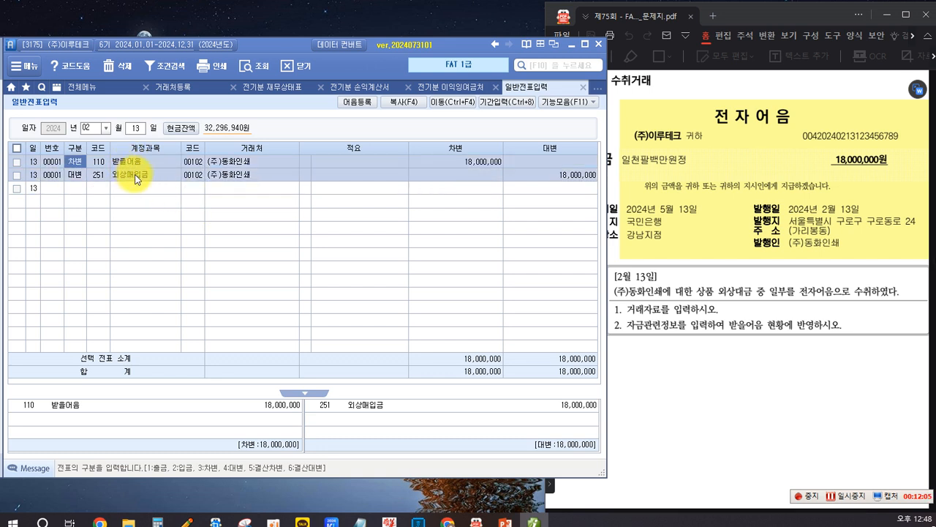
{"action": "key", "text": "F3"}
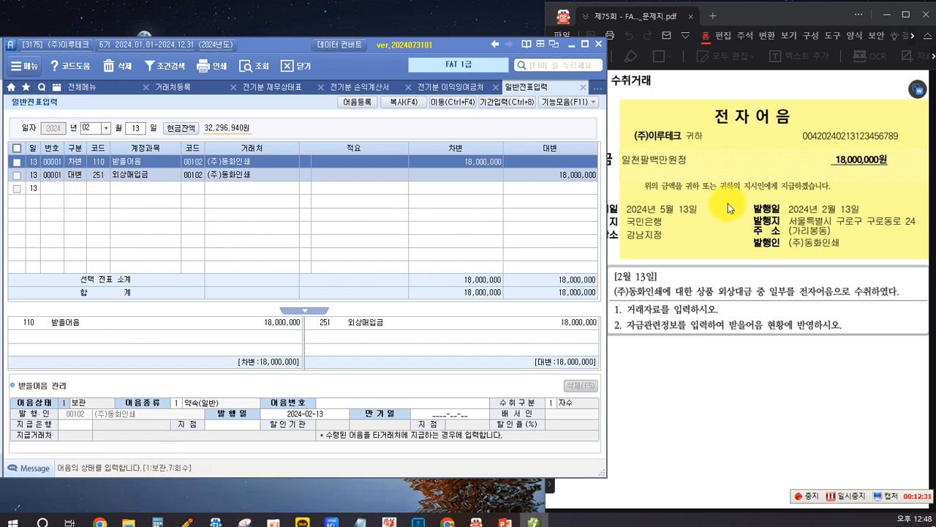
{"action": "left_click", "coordinate": [719, 159]}
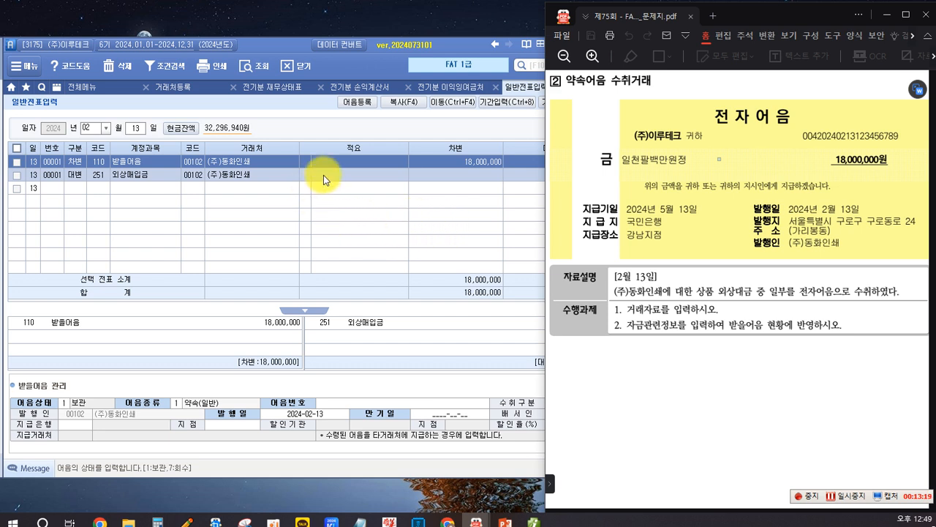
{"action": "left_click", "coordinate": [442, 210]}
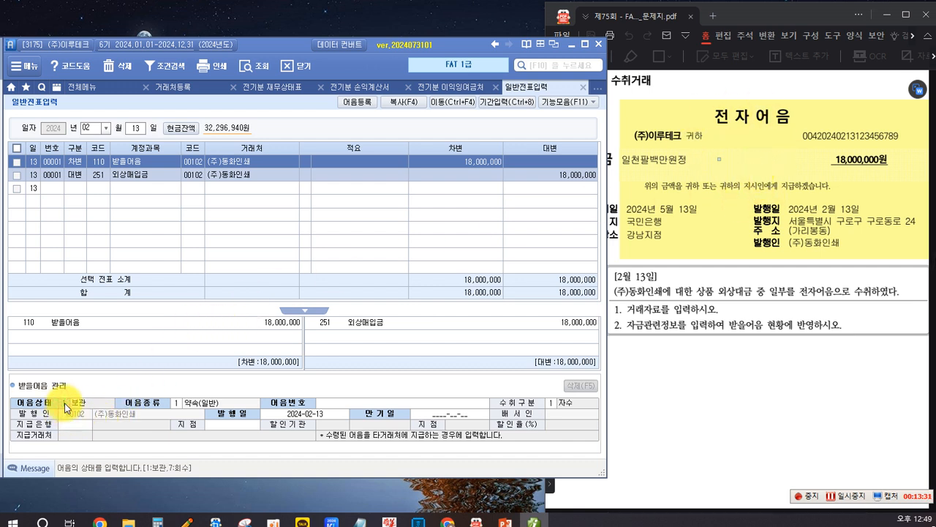
{"action": "key", "text": "Return"}
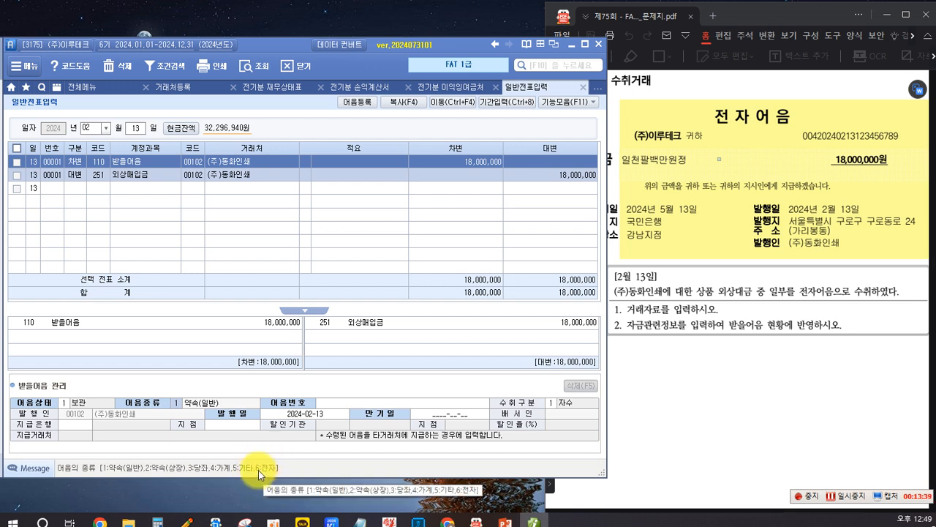
{"action": "type", "text": "6"}
{"action": "key", "text": "Return"}
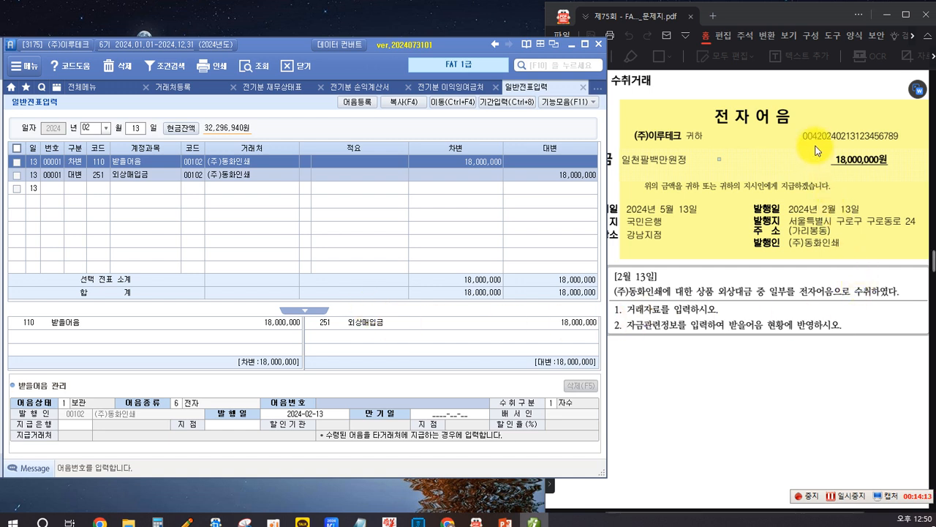
{"action": "type", "text": "00"}
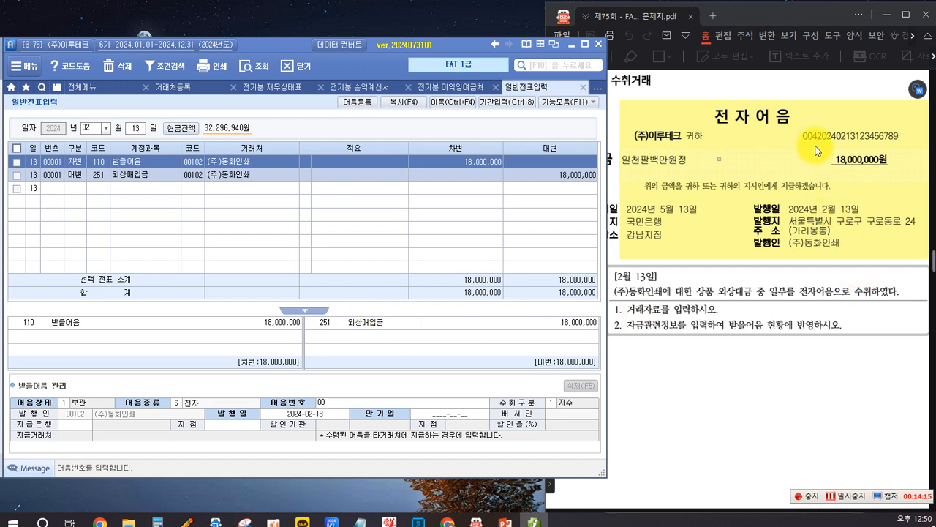
{"action": "type", "text": "420240213123456789"}
{"action": "key", "text": "Return"}
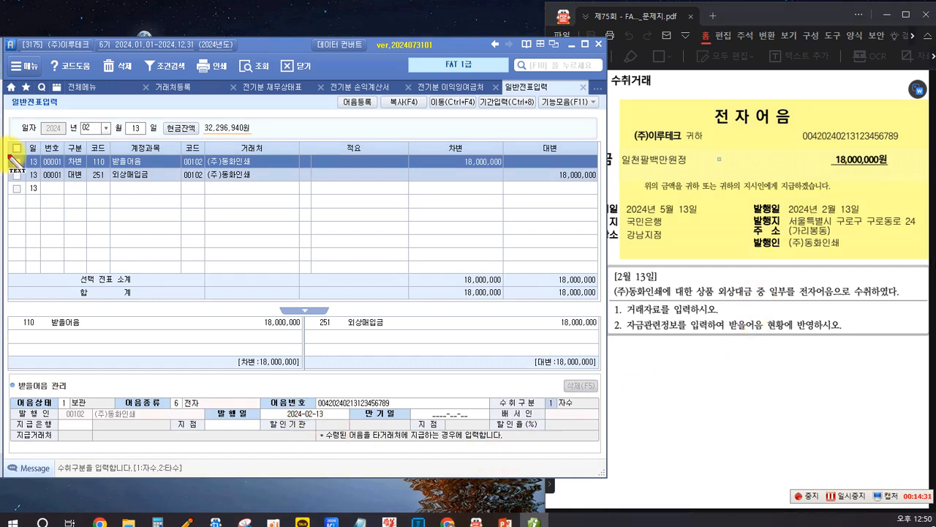
Write the red annotation "004 (은행코드) 20240213(연월일) 123456789 (일련번호)" over the empty voucher rows to explain the note number
{"action": "left_click", "coordinate": [274, 218]}
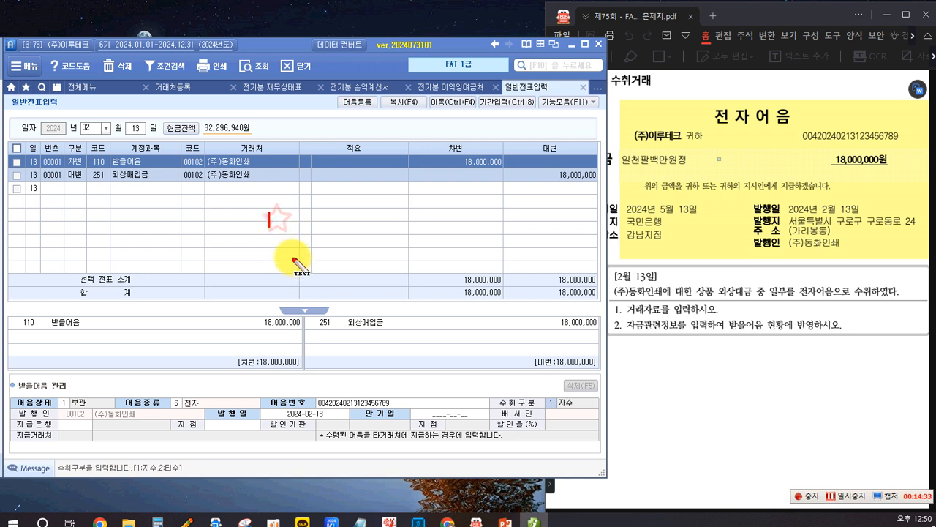
{"action": "type", "text": "004"}
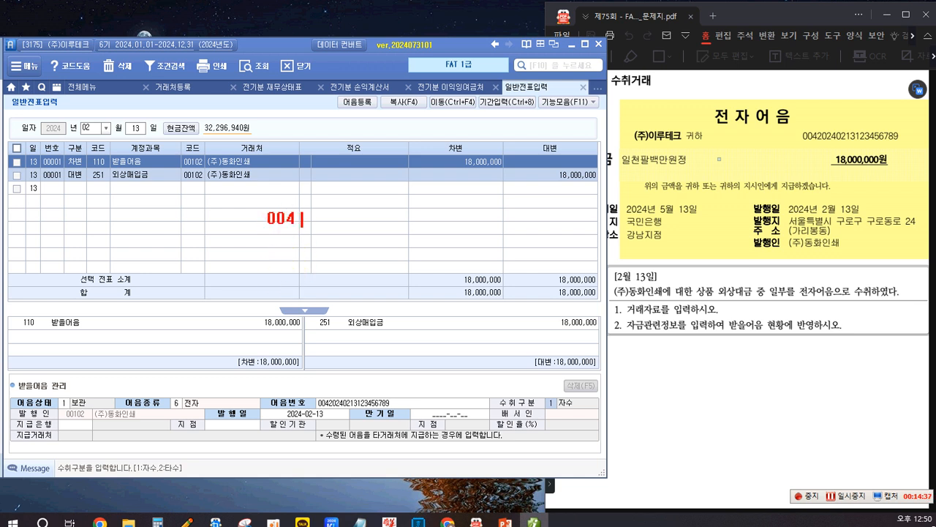
{"action": "type", "text": " [은행코드]"}
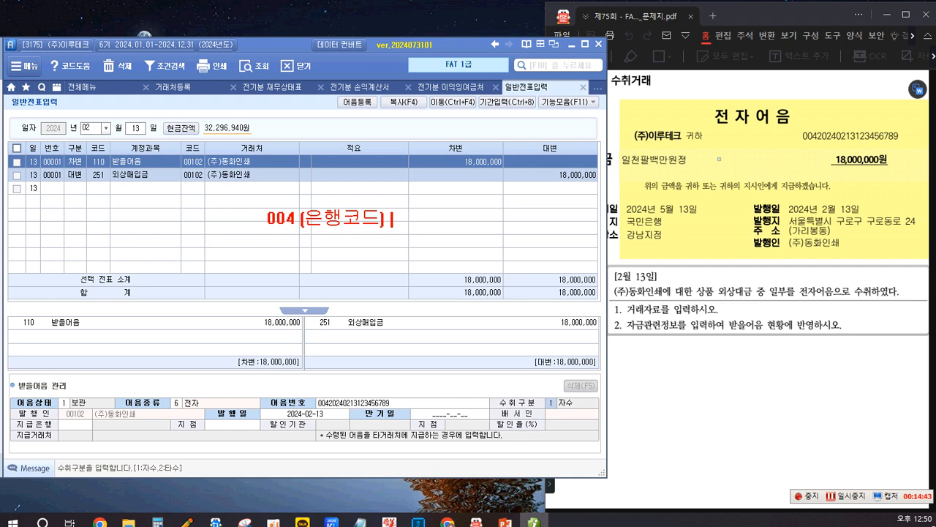
{"action": "type", "text": " 202402"}
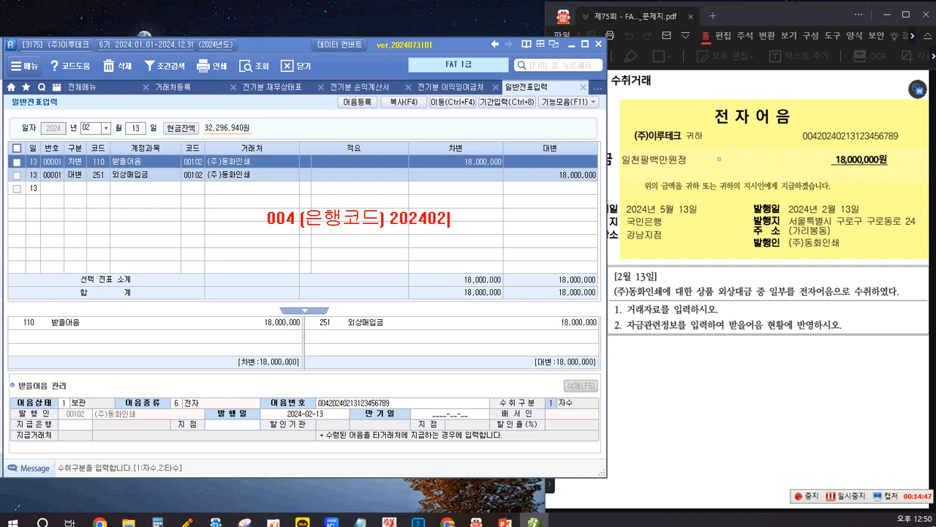
{"action": "type", "text": "13[연월이"}
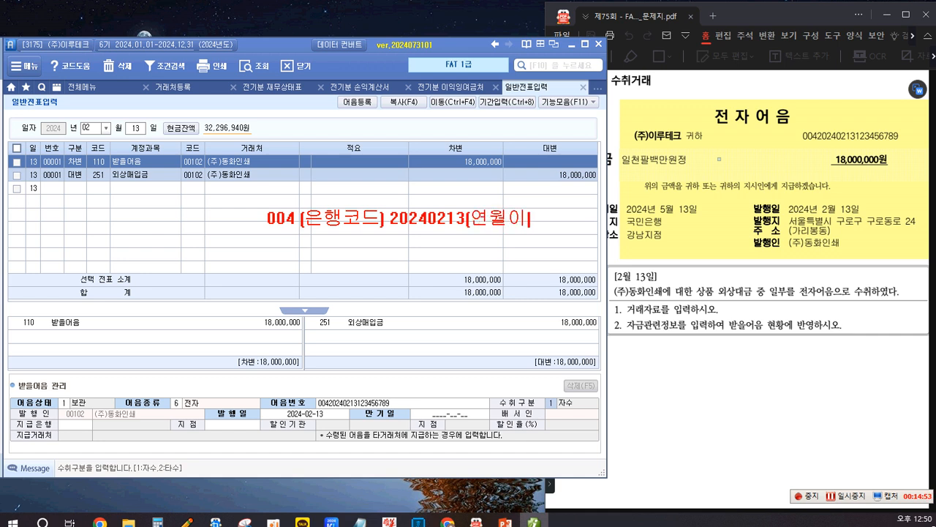
{"action": "type", "text": "ㄹ"}
{"action": "type", "text": "] "}
{"action": "type", "text": "12345"}
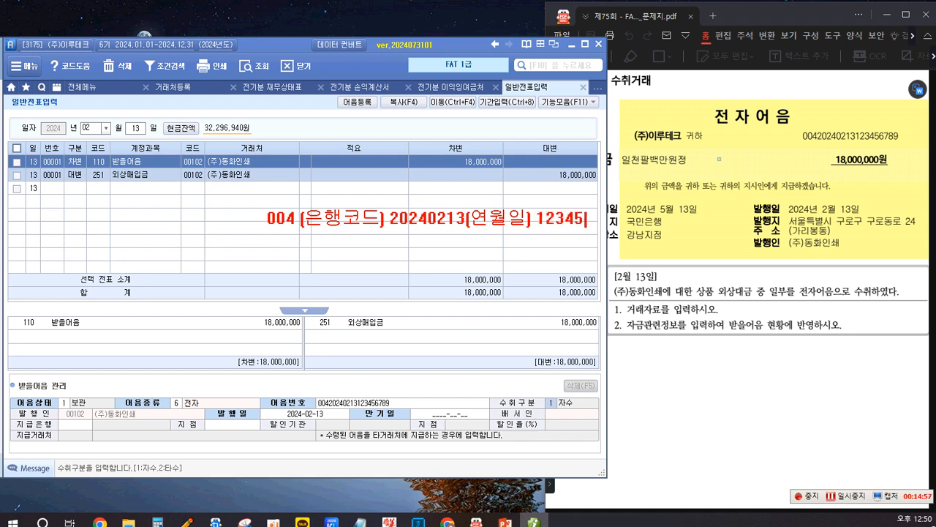
{"action": "type", "text": "6789 ["}
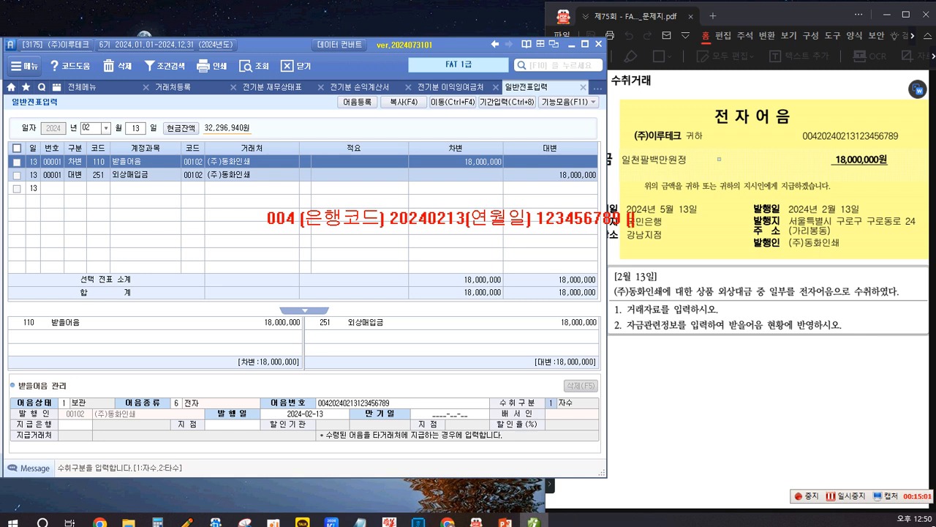
{"action": "type", "text": "일련]"}
{"action": "type", "text": "번호"}
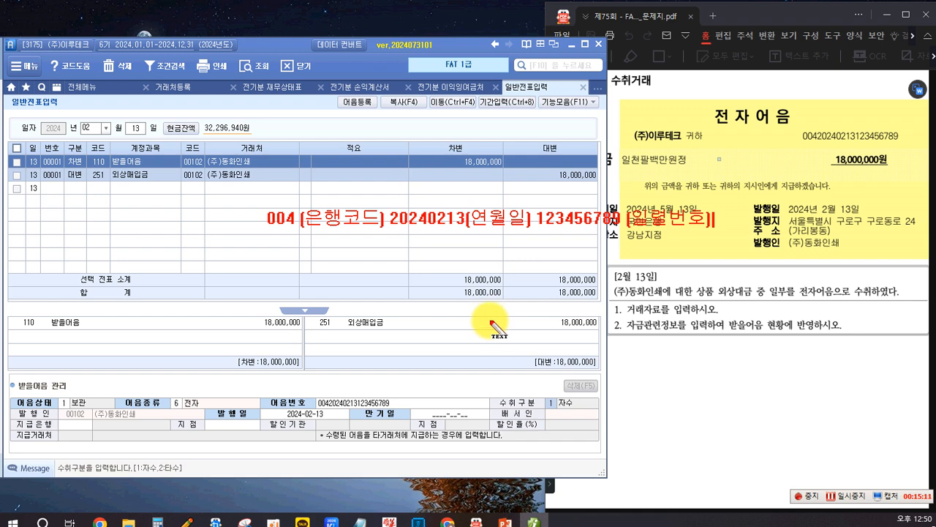
{"action": "key", "text": "Return"}
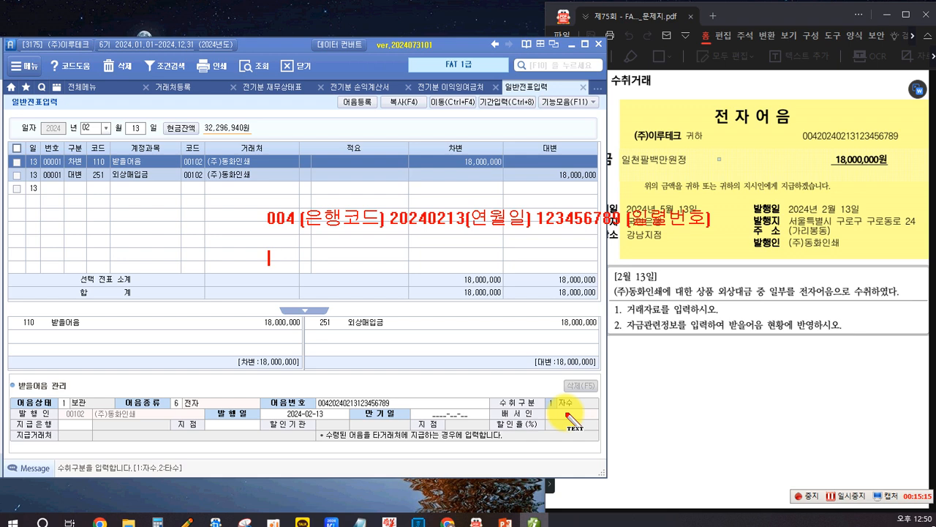
Add the red annotation line "자수 - 거래처 직접 발행" beneath the note-number explanation
{"action": "type", "text": "자수 "}
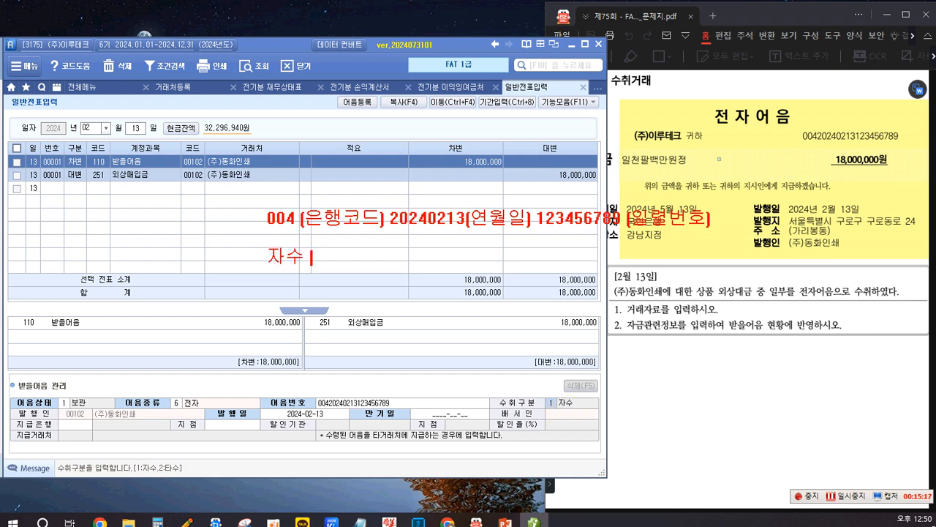
{"action": "type", "text": "- "}
{"action": "type", "text": "거래처 ㅈ"}
{"action": "type", "text": "ㅣㄱ"}
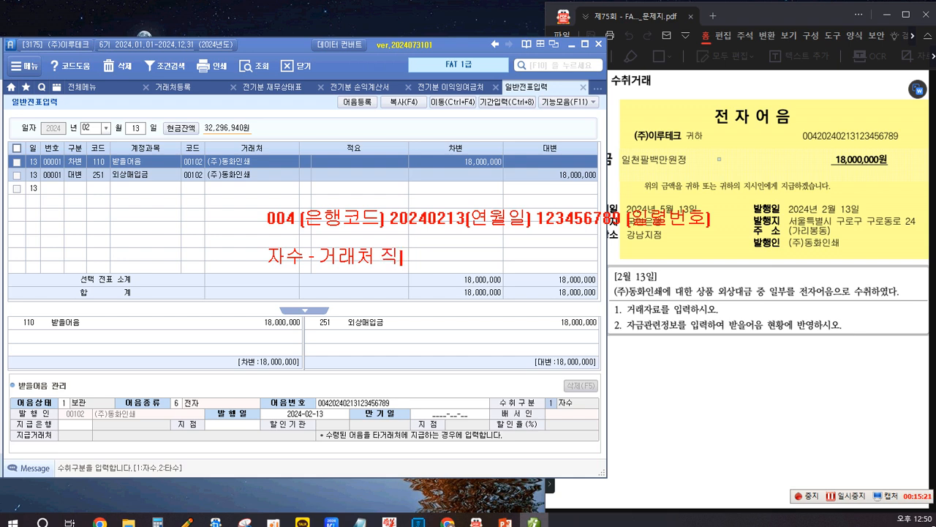
{"action": "type", "text": "접 발행"}
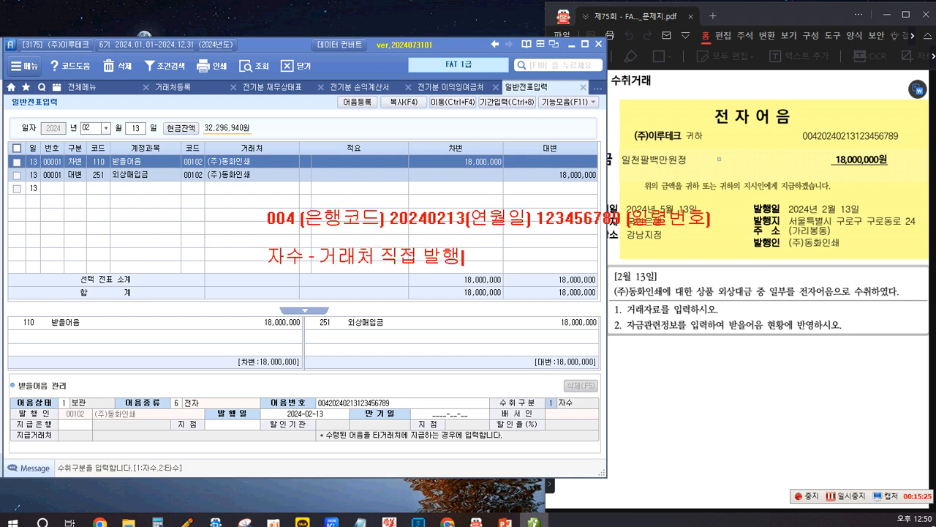
{"action": "key", "text": "Return"}
{"action": "key", "text": "Return"}
Add the red annotation line "타수 - 거래처 × 타거래처 -> 건네 주었을 때" beneath the 자수 explanation
{"action": "type", "text": "타"}
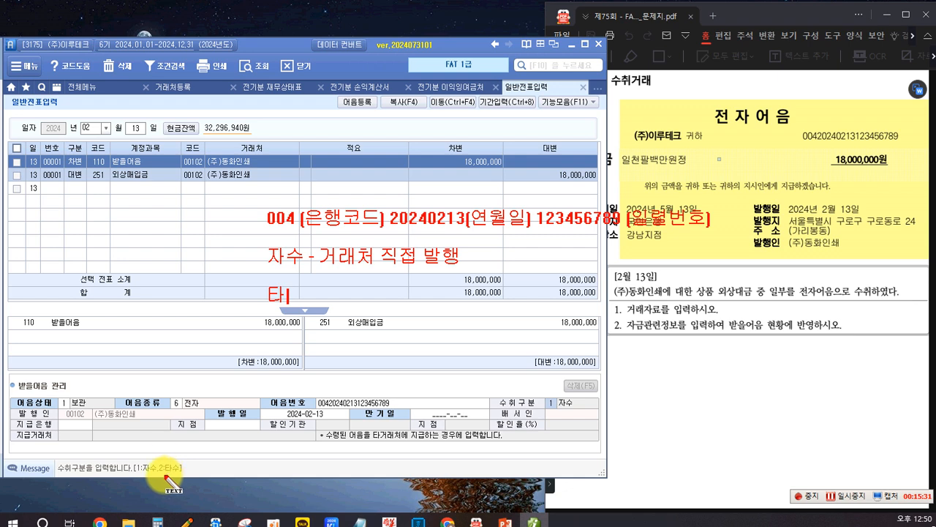
{"action": "type", "text": "수"}
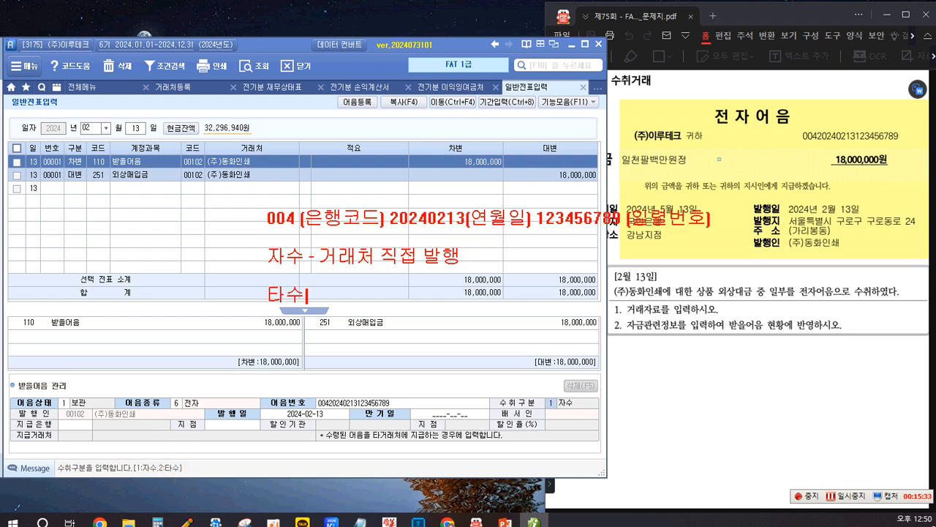
{"action": "type", "text": " - ㄱ거래처"}
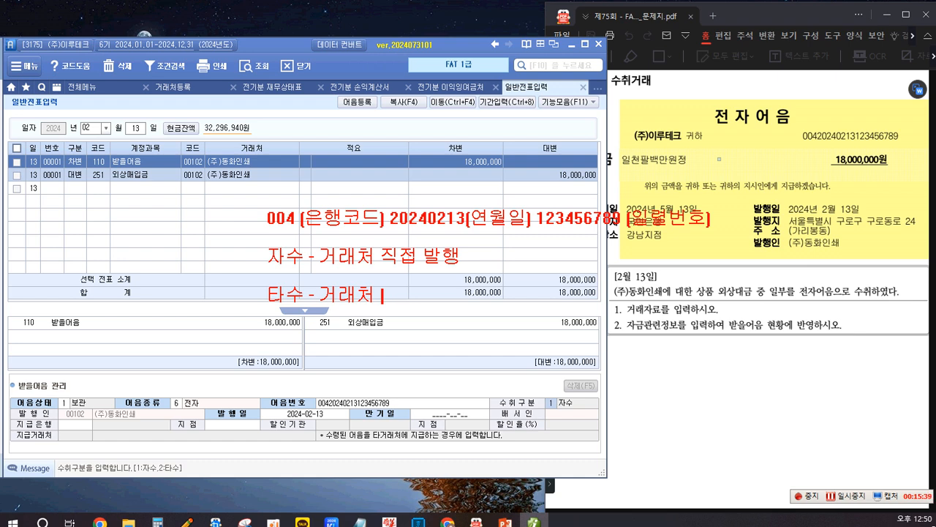
{"action": "type", "text": " × 타거래처"}
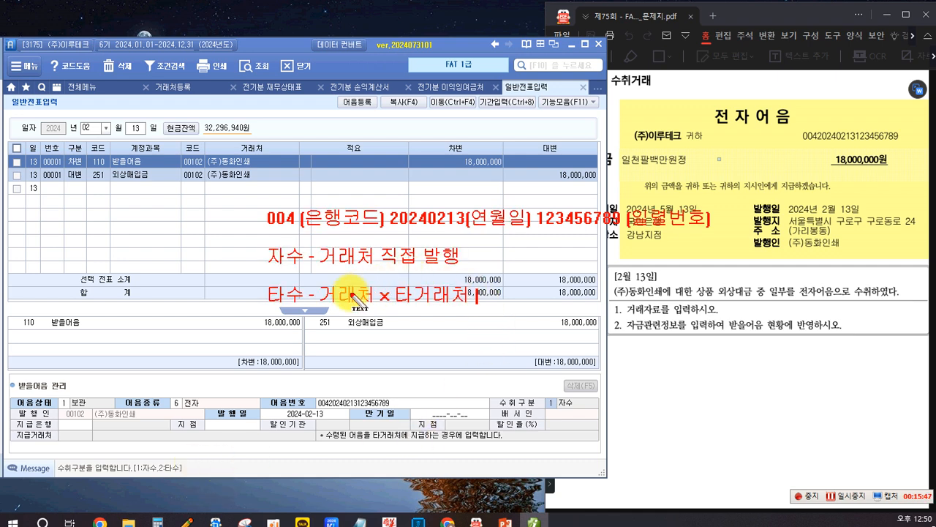
{"action": "type", "text": " ->"}
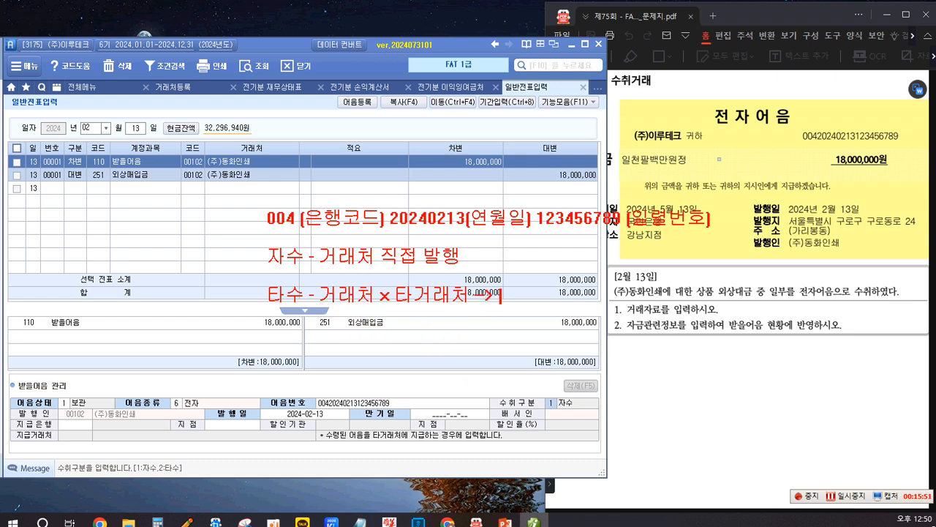
{"action": "type", "text": "ㅈ"}
{"action": "type", "text": "ㅓ"}
{"action": "type", "text": "건네"}
{"action": "type", "text": " 주었"}
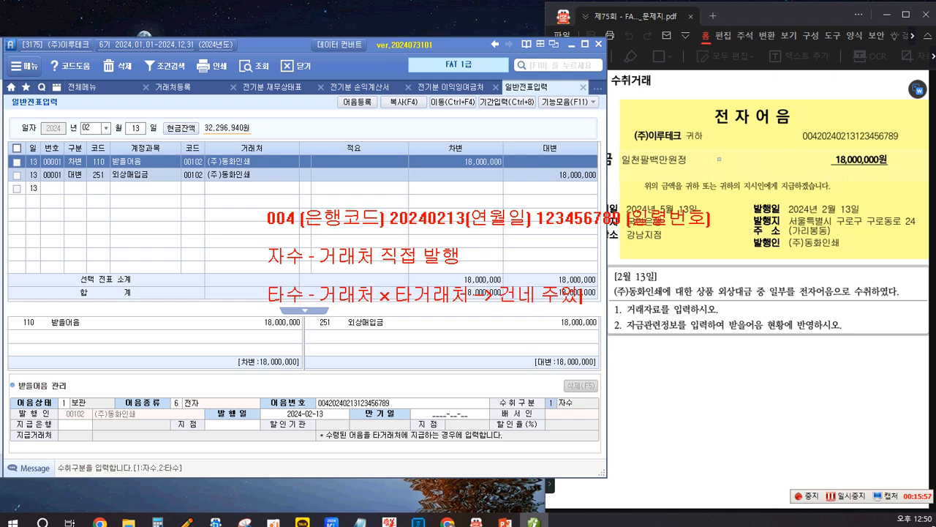
{"action": "type", "text": "을 때"}
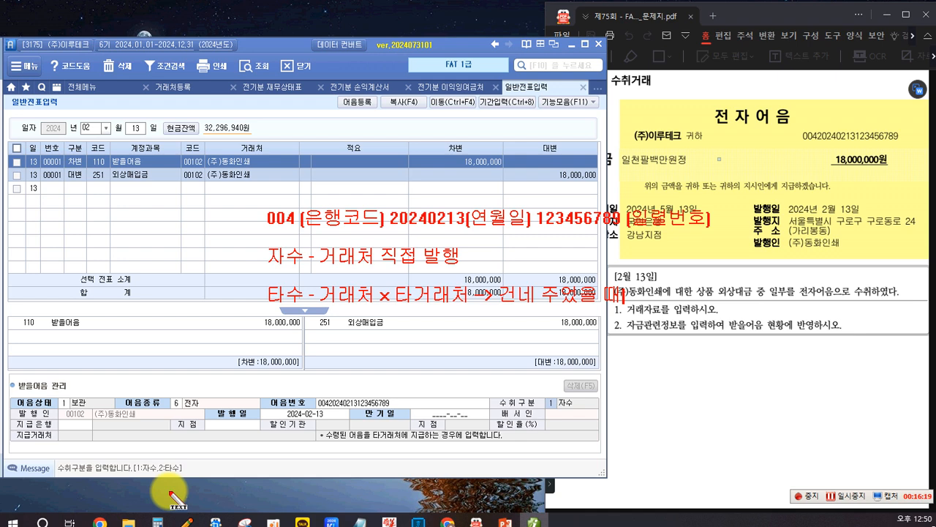
Clear all red annotations from the screen and keep 수취구분 as 1 자수 in the 받을어음 관리 details
{"action": "left_click", "coordinate": [268, 313]}
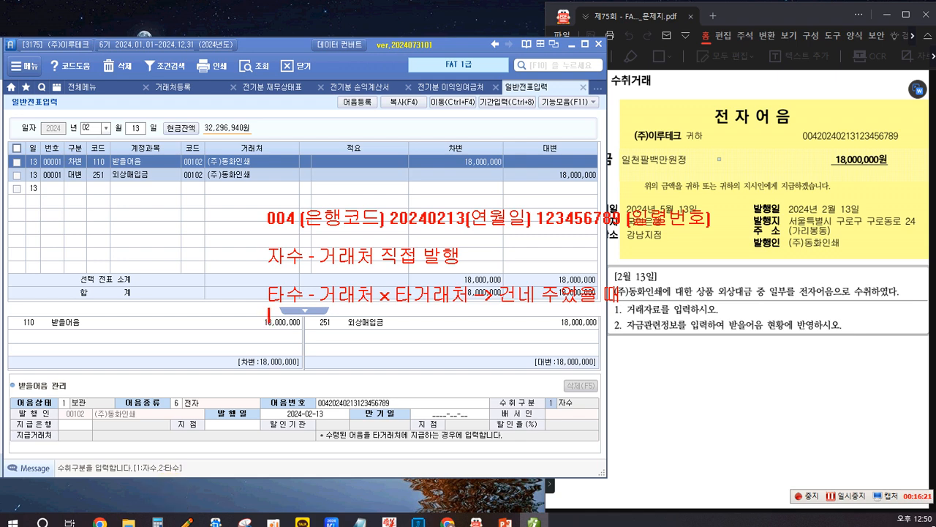
{"action": "key", "text": "Escape"}
{"action": "key", "text": "Escape"}
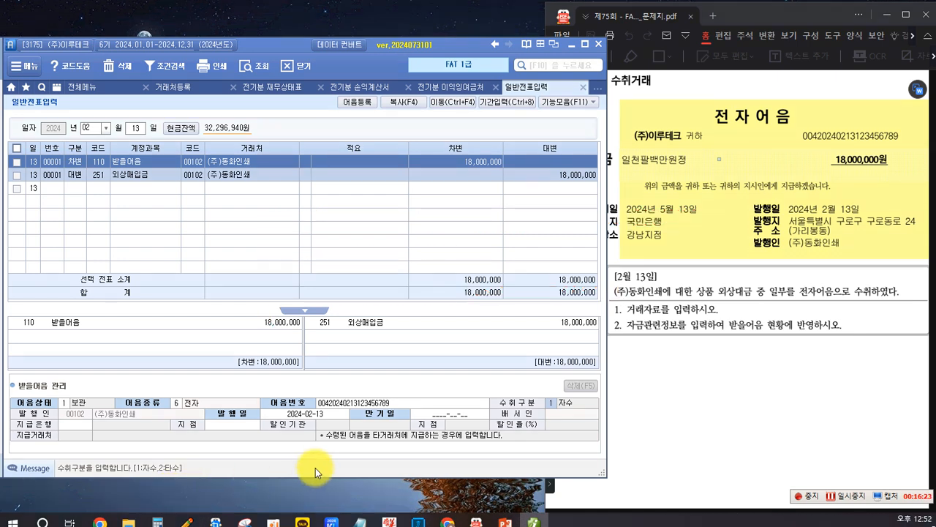
{"action": "key", "text": "Return"}
{"action": "key", "text": "Return"}
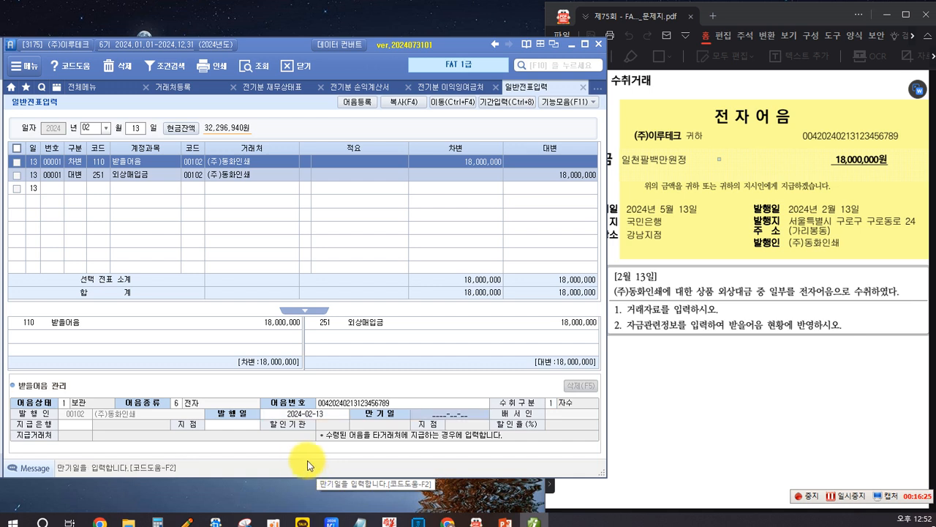
Keep the note's 발행일 as 2024-02-13 and set its 만기일 to 2024-05-13, matching the 지급기일 on the electronic note
{"action": "left_click", "coordinate": [290, 414]}
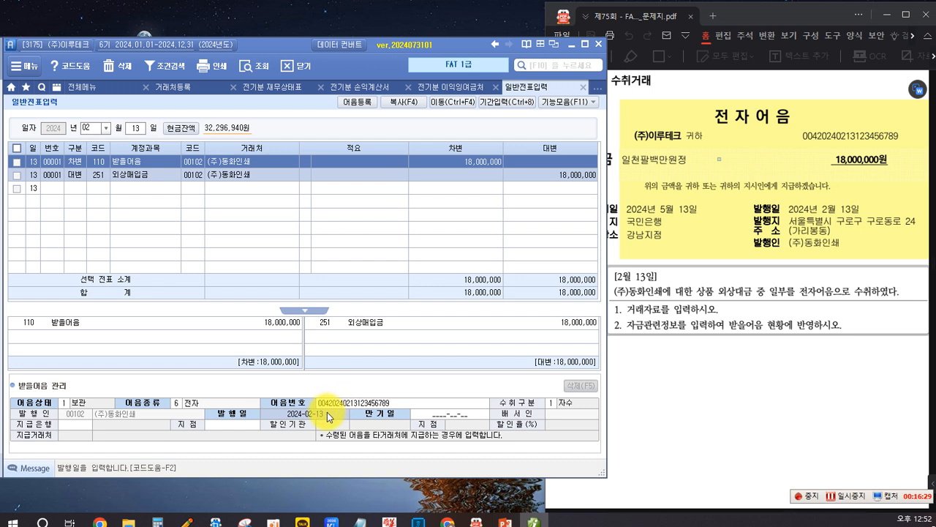
{"action": "left_click", "coordinate": [435, 414]}
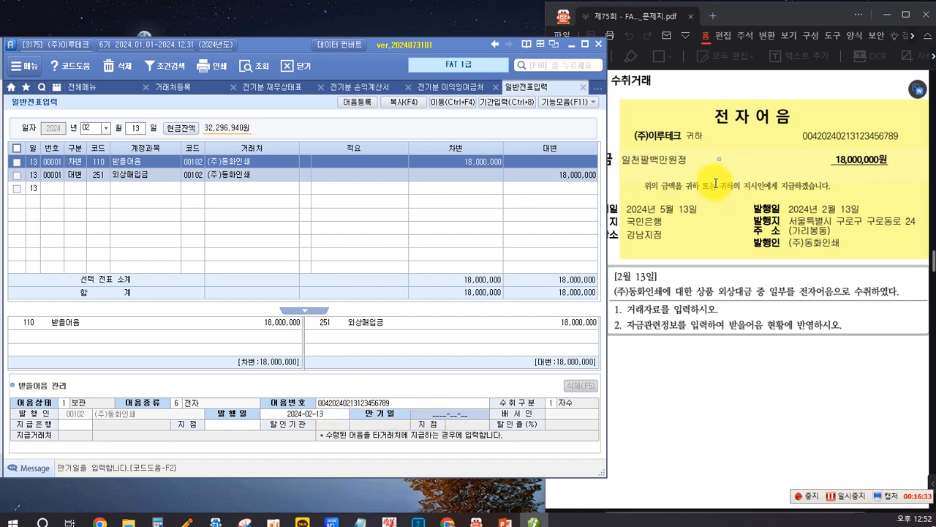
{"action": "left_click", "coordinate": [725, 207]}
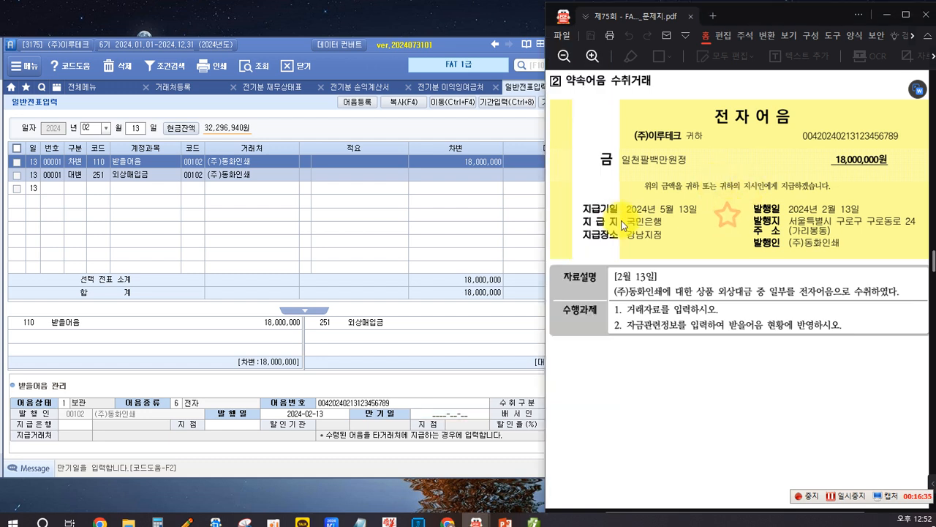
{"action": "left_click", "coordinate": [427, 422]}
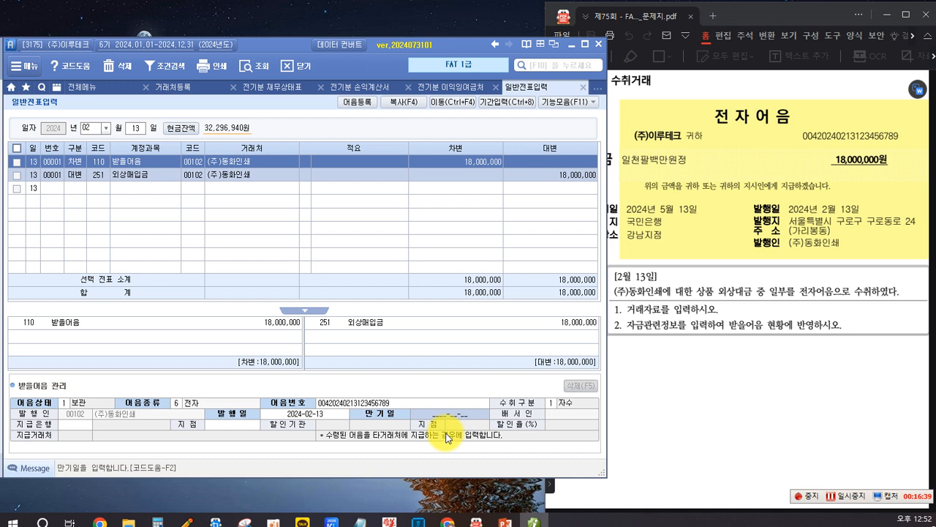
{"action": "type", "text": "2024-0"}
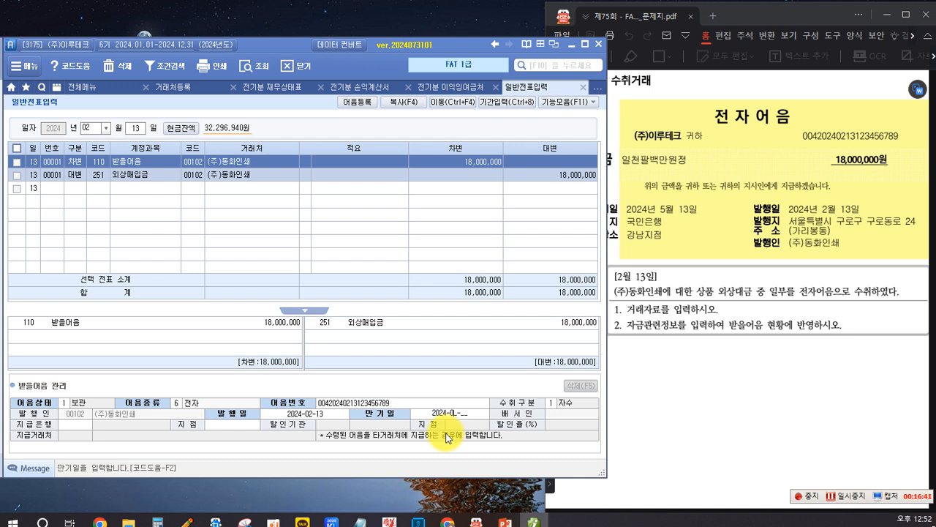
{"action": "type", "text": "5-13"}
{"action": "key", "text": "Return"}
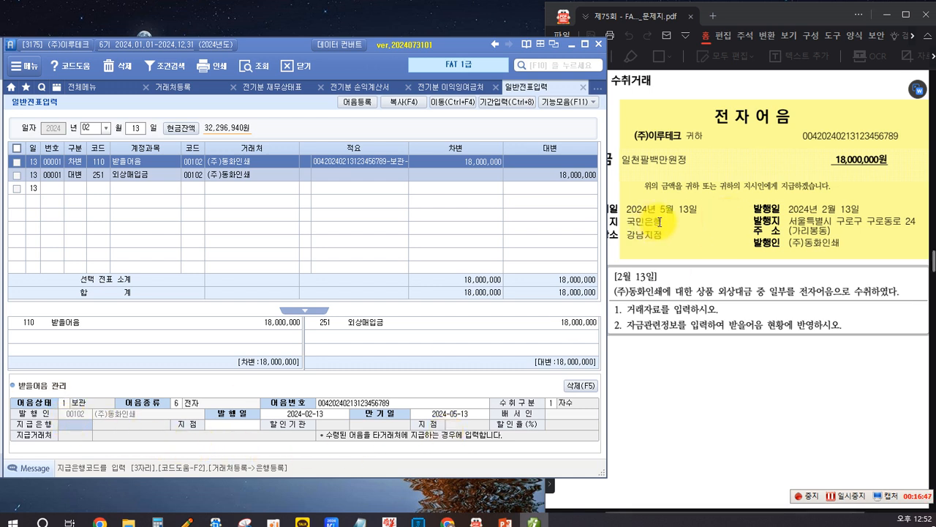
Set the note's 지급은행 to 100 국민은행 and its 지점 to 강남, completing the 받을어음 관리 details
{"action": "key", "text": "F2"}
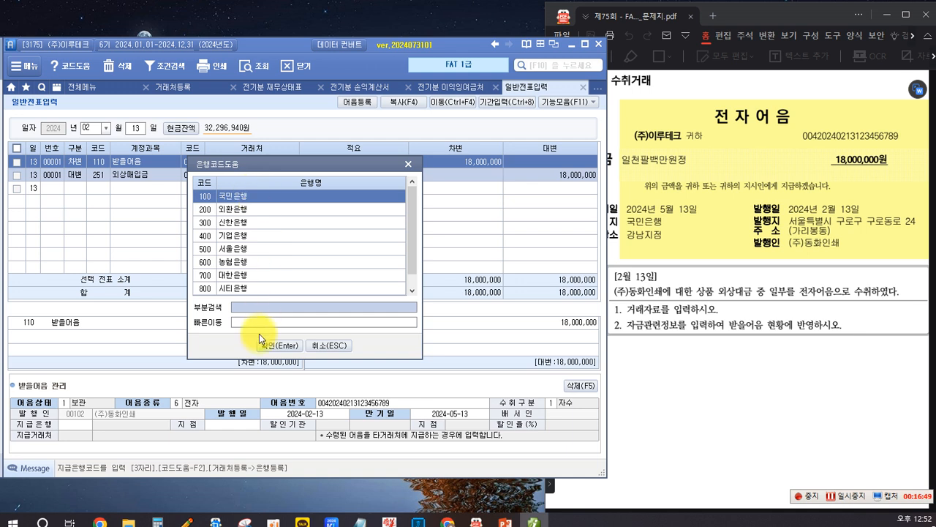
{"action": "left_click", "coordinate": [277, 346]}
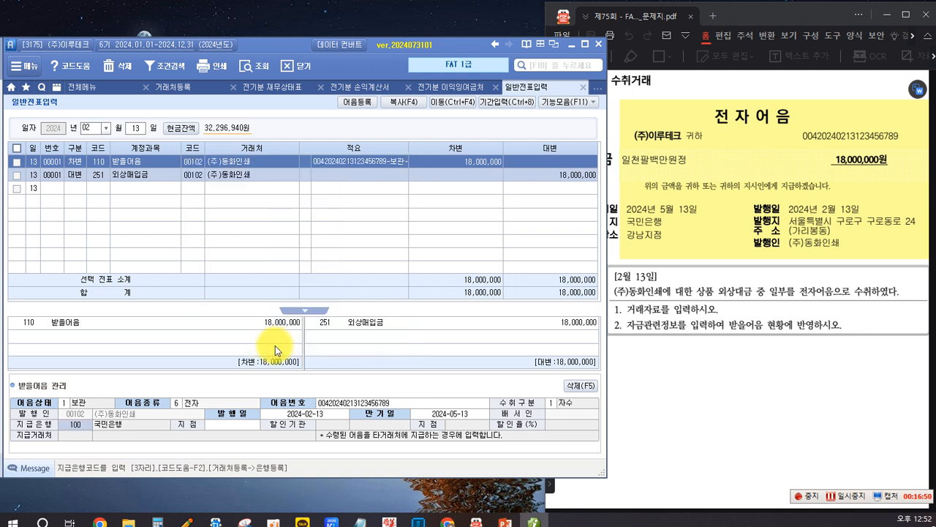
{"action": "left_click", "coordinate": [633, 242]}
{"action": "left_click", "coordinate": [234, 428]}
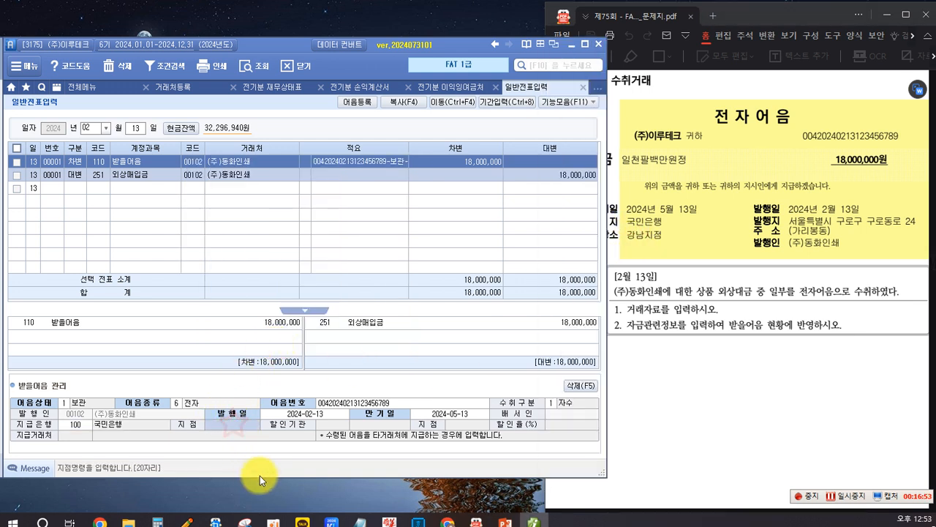
{"action": "type", "text": "강남"}
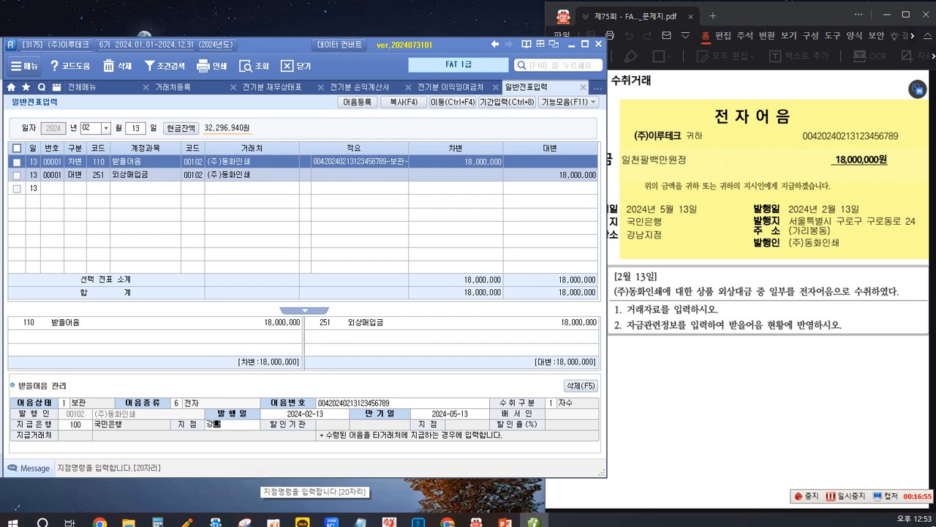
{"action": "key", "text": "Return"}
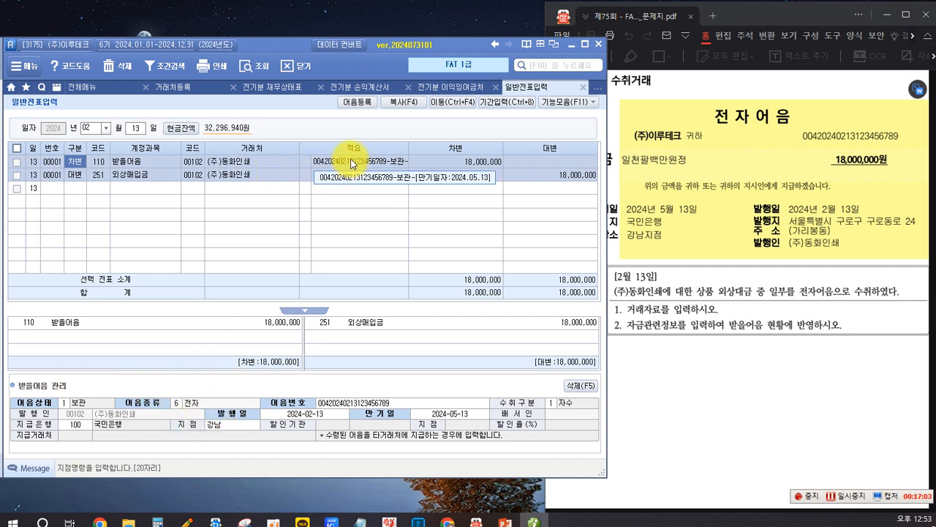
Switch to the exam PDF and read question [3] 기타 일반거래, covering the pension insurance receipt, bank transaction record and March 10 explanation
{"action": "left_click", "coordinate": [694, 421]}
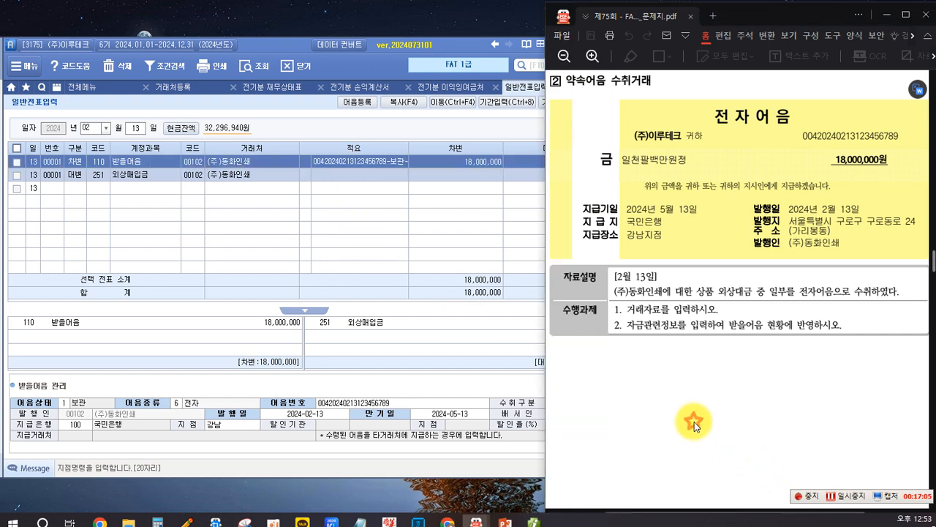
{"action": "scroll", "coordinate": [645, 373], "scroll_direction": "up", "scroll_amount": 1}
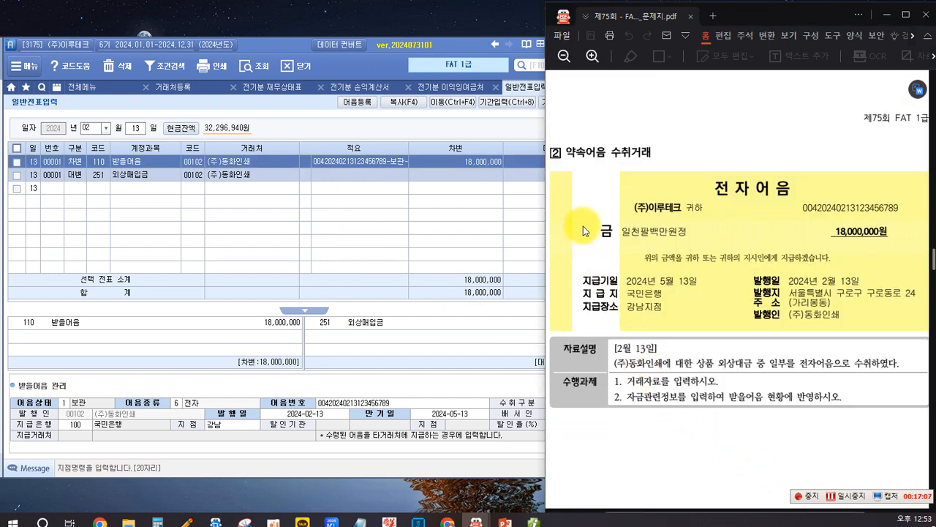
{"action": "scroll", "coordinate": [604, 171], "scroll_direction": "down", "scroll_amount": 1}
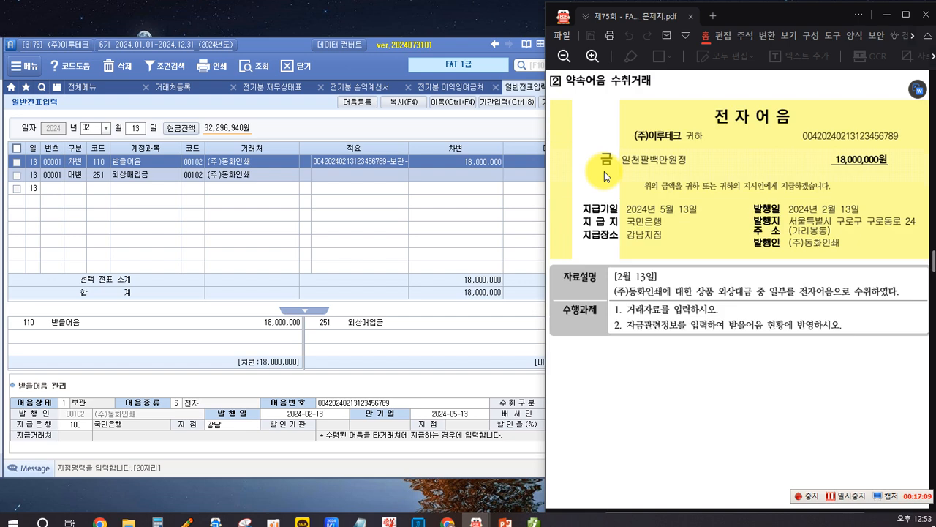
{"action": "scroll", "coordinate": [604, 171], "scroll_direction": "down", "scroll_amount": 3}
{"action": "scroll", "coordinate": [604, 171], "scroll_direction": "down", "scroll_amount": 5}
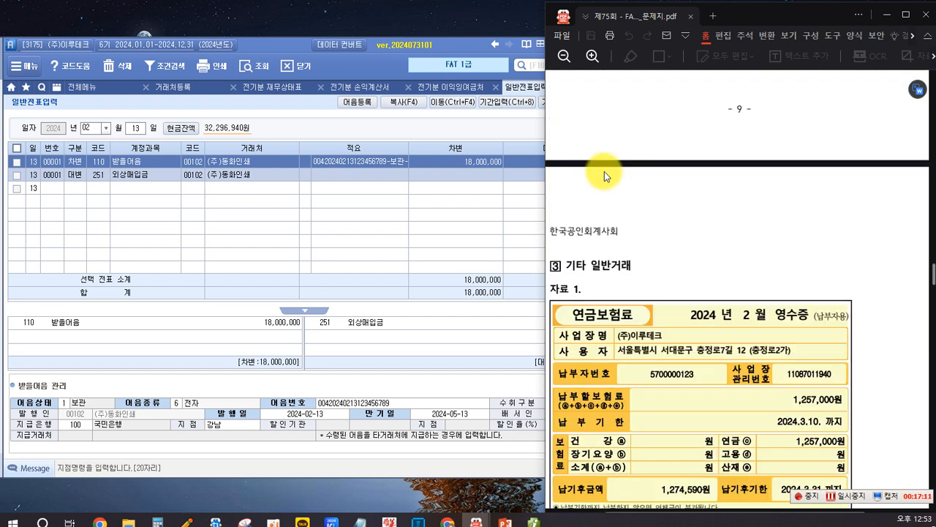
{"action": "left_click", "coordinate": [352, 218]}
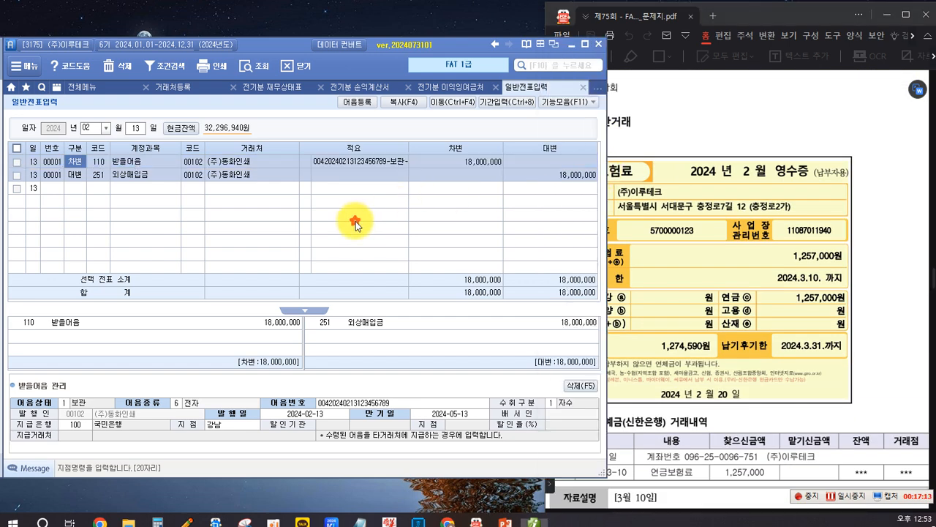
{"action": "left_click", "coordinate": [745, 272]}
{"action": "scroll", "coordinate": [745, 272], "scroll_direction": "down", "scroll_amount": 1}
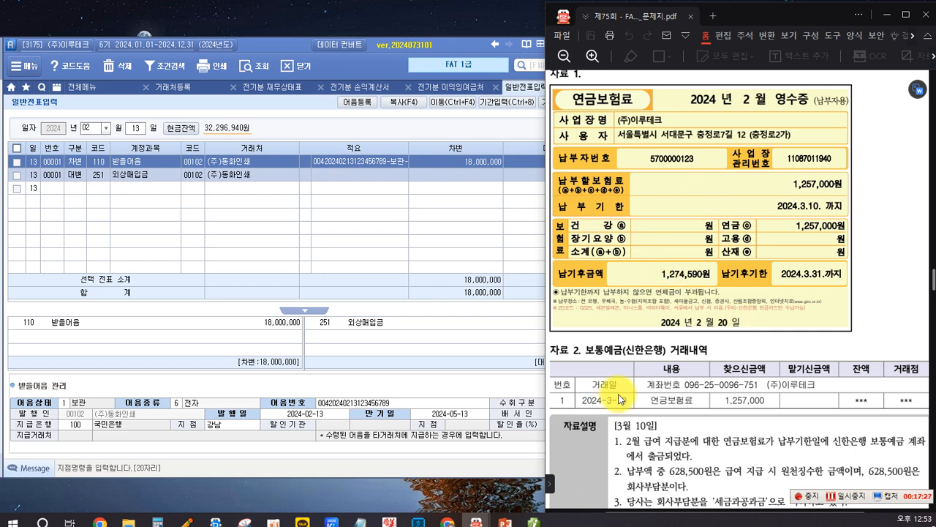
{"action": "scroll", "coordinate": [620, 399], "scroll_direction": "down", "scroll_amount": 2}
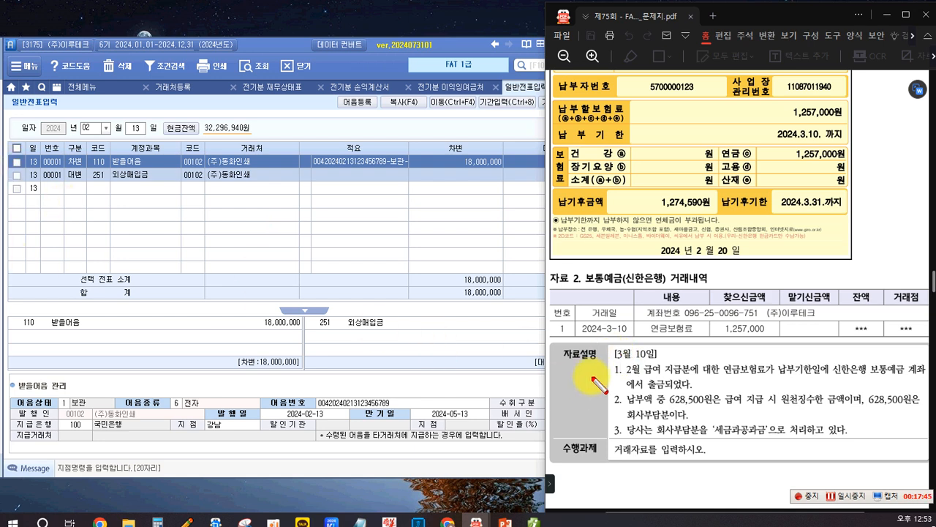
Box in red [3월 10일], 2월 급여 지급분 and 신한은행 보통예금 in the explanation, plus the receipt's 1,257,000원 amount and 2024.3.10 due date
{"action": "left_click_drag", "start_coordinate": [613, 340], "coordinate": [693, 377]}
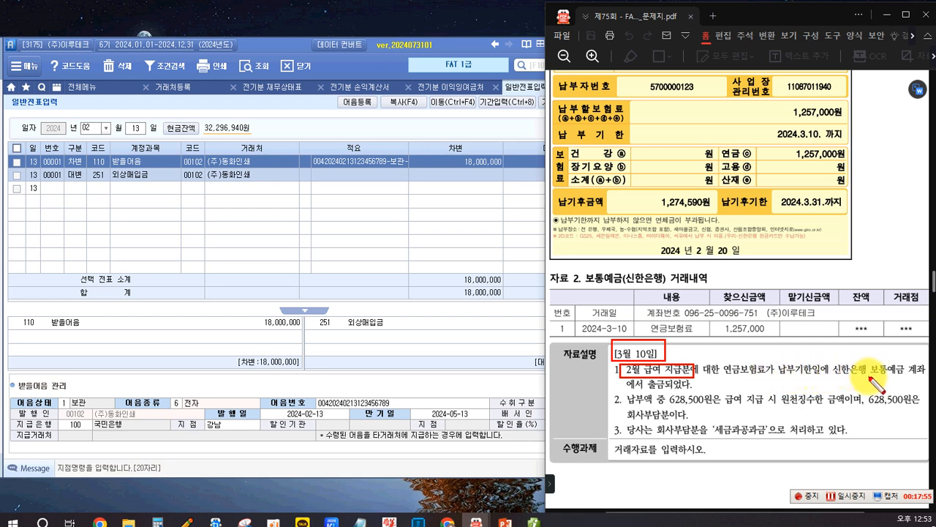
{"action": "left_click_drag", "start_coordinate": [833, 357], "coordinate": [904, 377]}
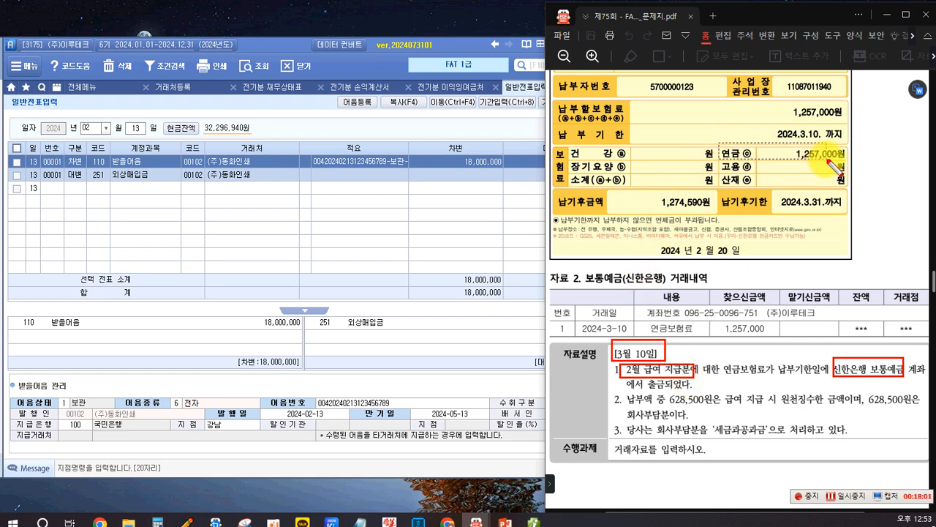
{"action": "left_click_drag", "start_coordinate": [719, 143], "coordinate": [848, 104]}
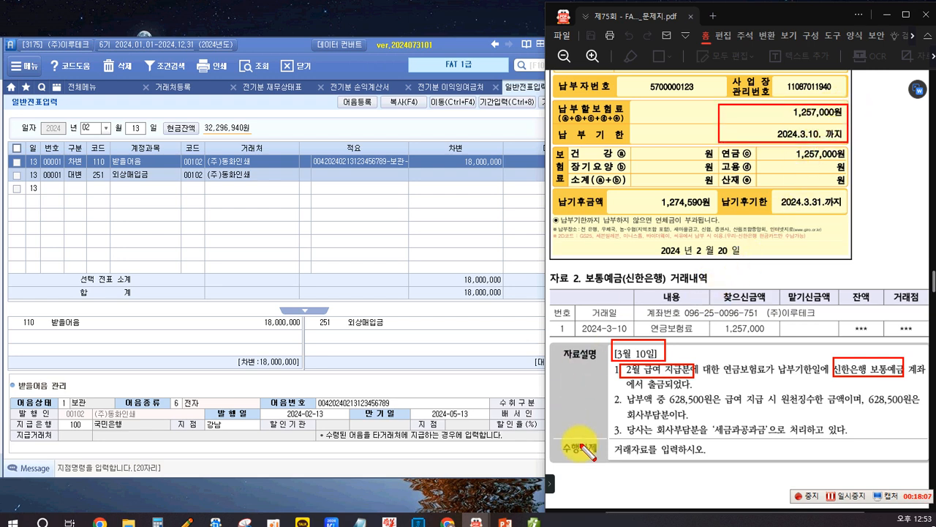
Box in red both 628,500원 amounts, 원천징수한, 회사부담분 and 세금과공과금 in explanation items 2 and 3
{"action": "left_click_drag", "start_coordinate": [623, 393], "coordinate": [708, 407]}
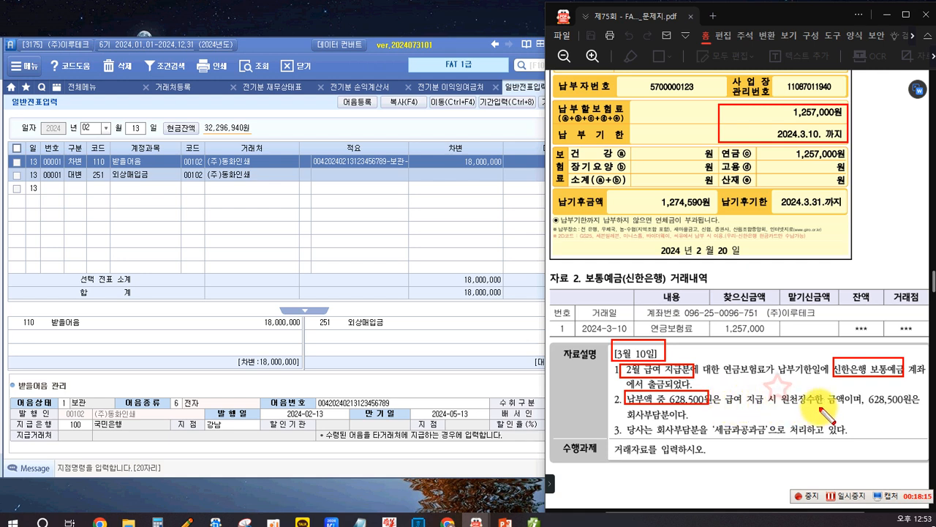
{"action": "mouse_move", "coordinate": [778, 389]}
{"action": "left_mouse_down"}
{"action": "mouse_move", "coordinate": [834, 407]}
{"action": "mouse_move", "coordinate": [913, 414]}
{"action": "left_mouse_up"}
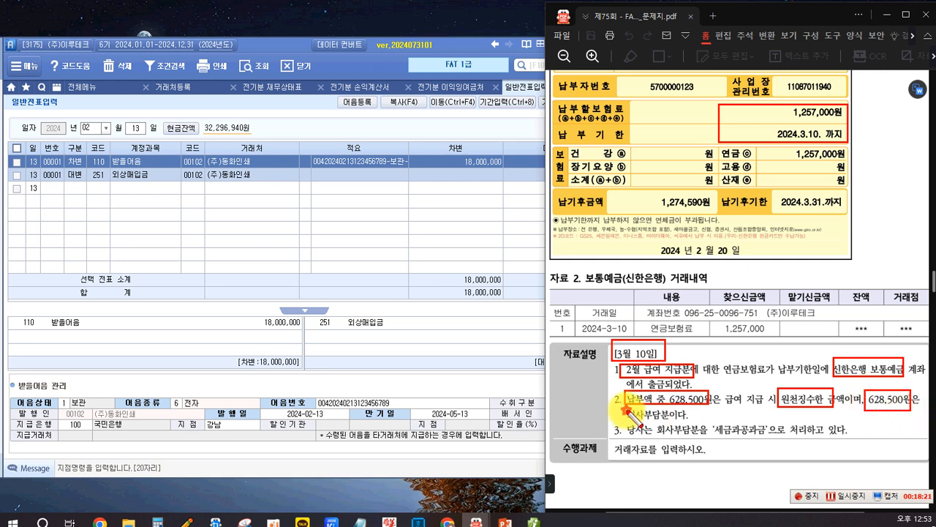
{"action": "left_click_drag", "start_coordinate": [627, 408], "coordinate": [674, 422]}
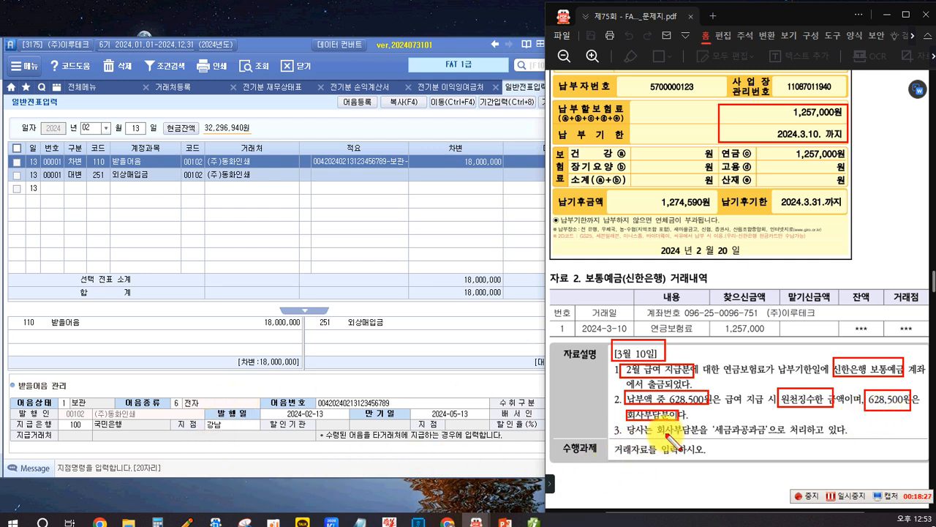
{"action": "left_click_drag", "start_coordinate": [693, 422], "coordinate": [765, 437]}
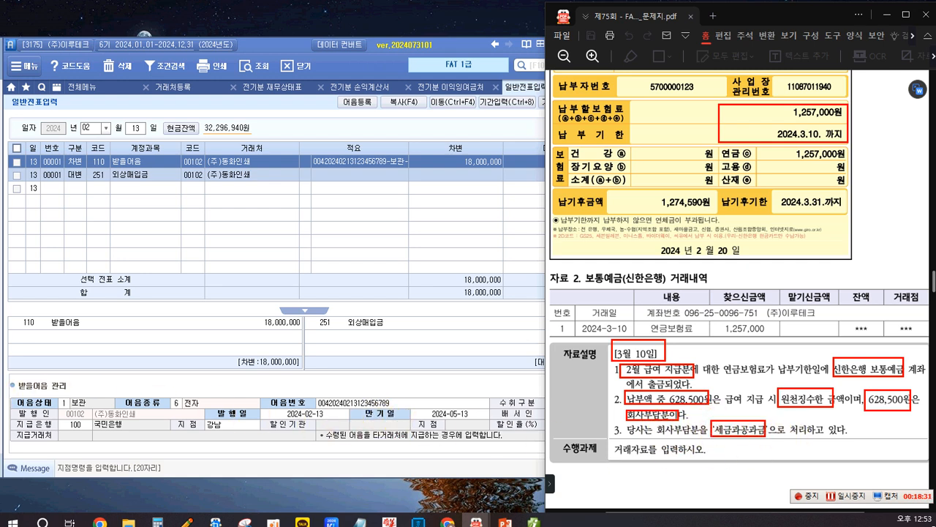
Write a red text annotation over the voucher grid: 급여일 (차) 급여 .... (대) 예수금 ....., with 보통예금 .... on the line below
{"action": "left_click", "coordinate": [93, 194]}
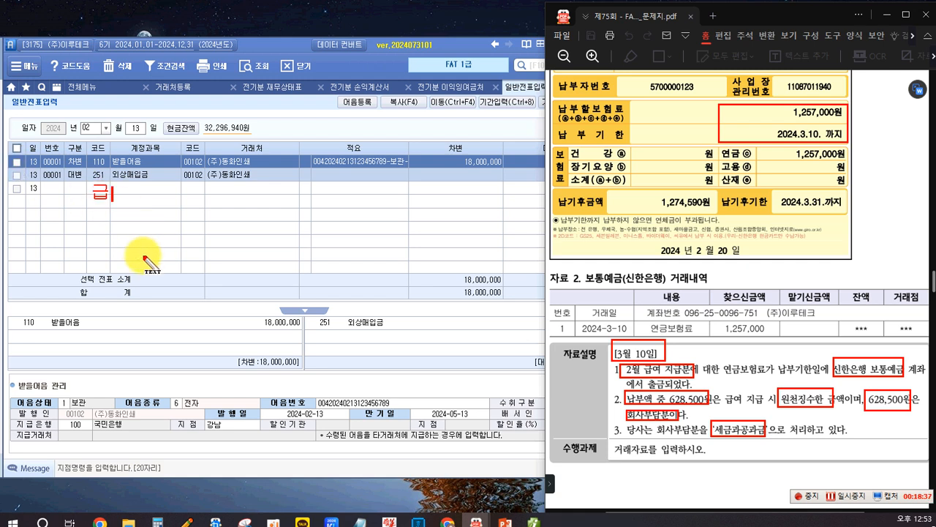
{"action": "type", "text": "급영"}
{"action": "type", "text": "일   "}
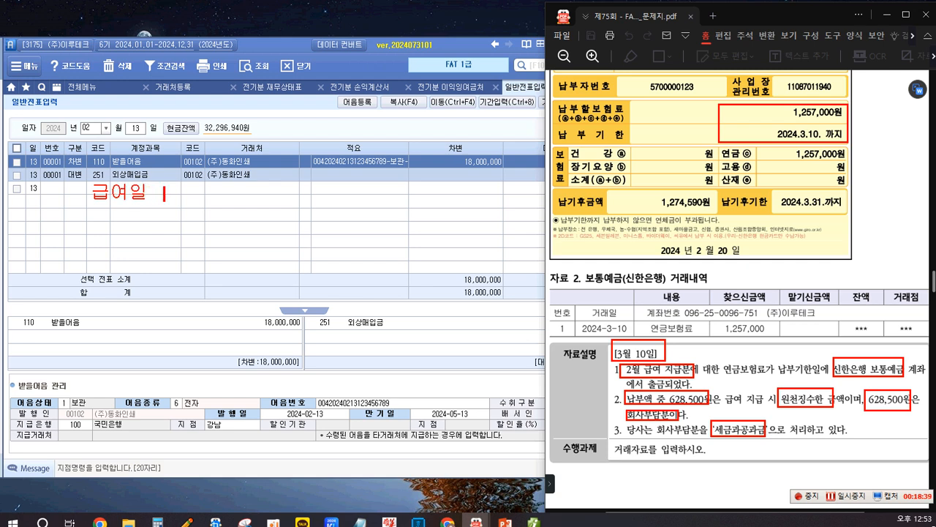
{"action": "type", "text": " [차] 급여 "}
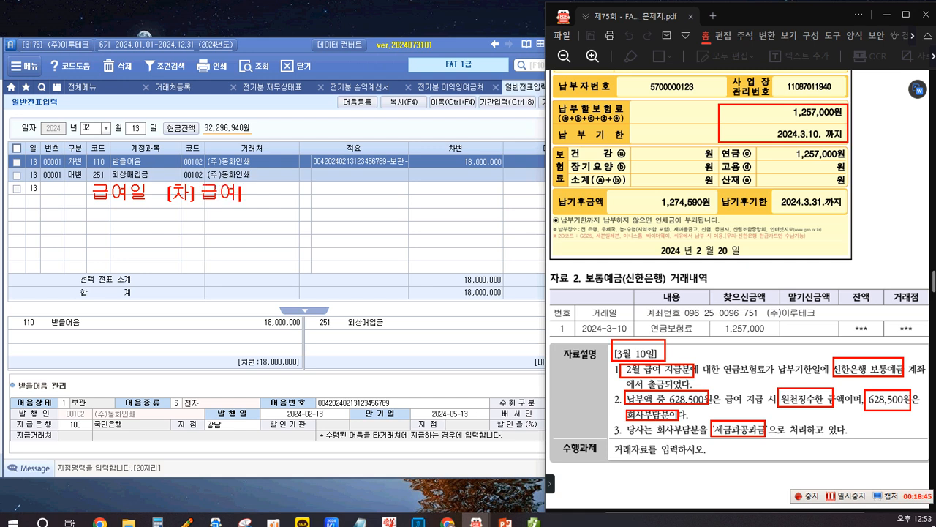
{"action": "type", "text": "....   [대]"}
{"action": "type", "text": "예수"}
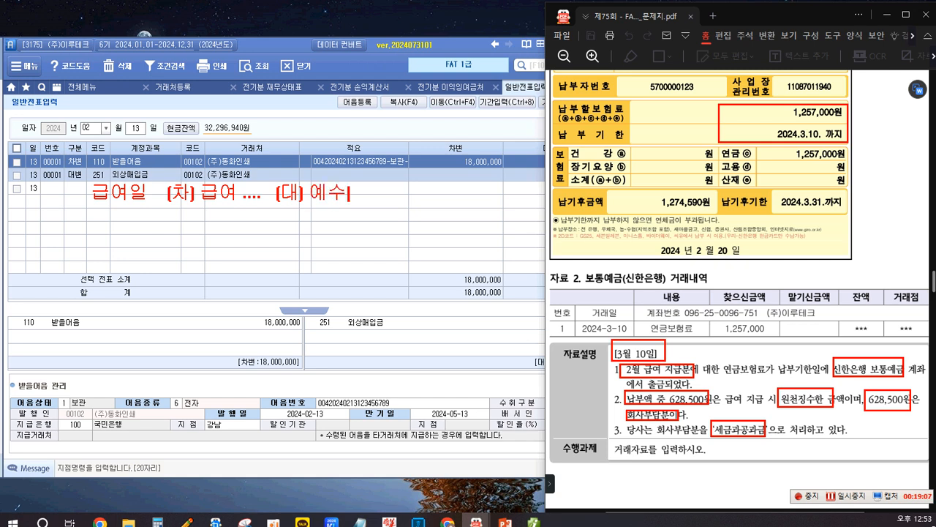
{"action": "type", "text": "금  ....."}
{"action": "type", "text": "보통이금"}
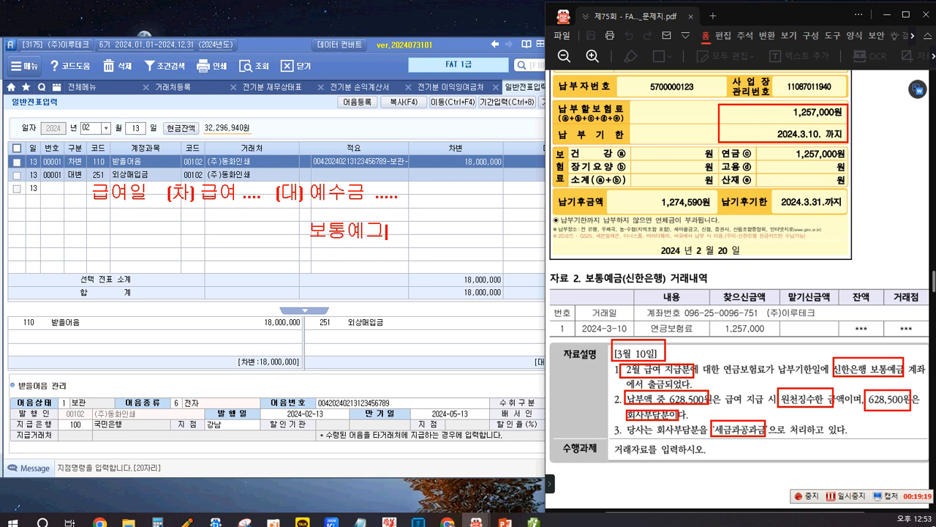
{"action": "type", "text": " ...."}
Below the payday annotation, write the entry 10일 (차) 예수금 628,500 (대) 보통예금 1,257,000
{"action": "key", "text": "Return"}
{"action": "key", "text": "Return"}
{"action": "key", "text": "Return"}
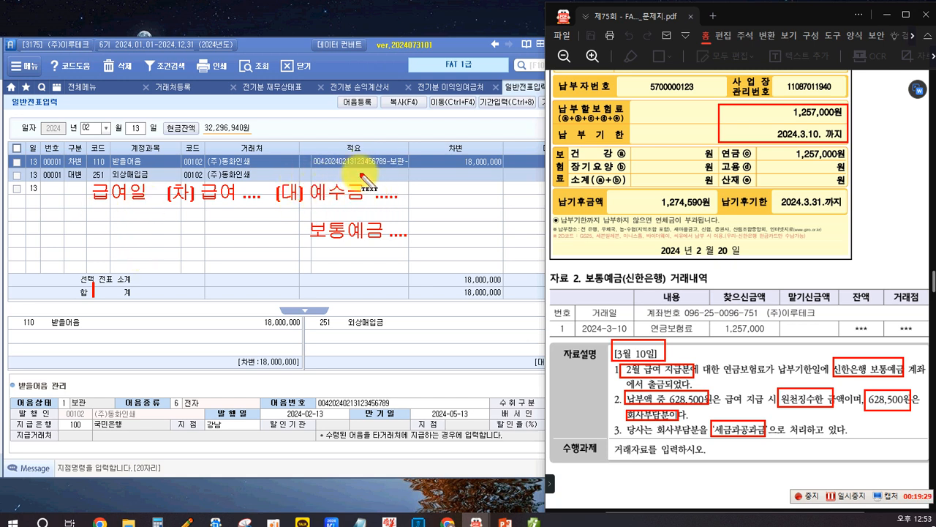
{"action": "type", "text": "10일"}
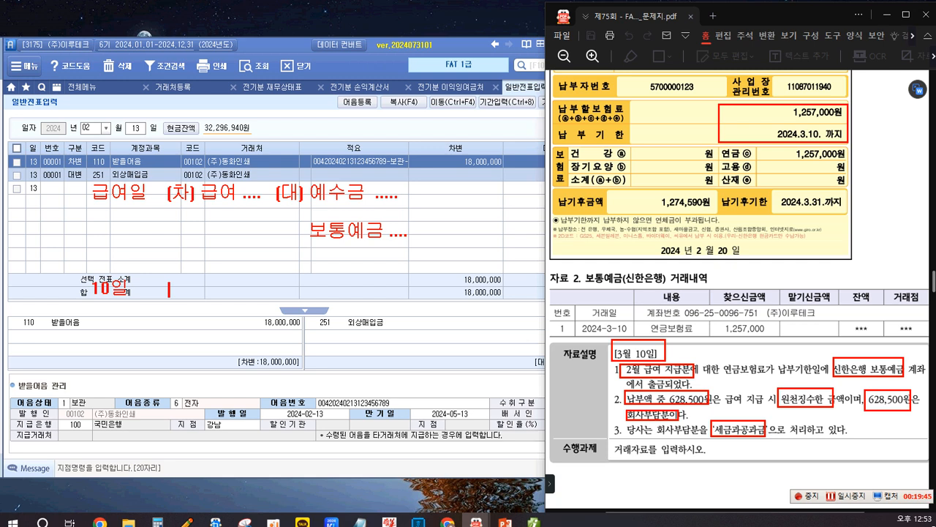
{"action": "type", "text": "차) 예수금"}
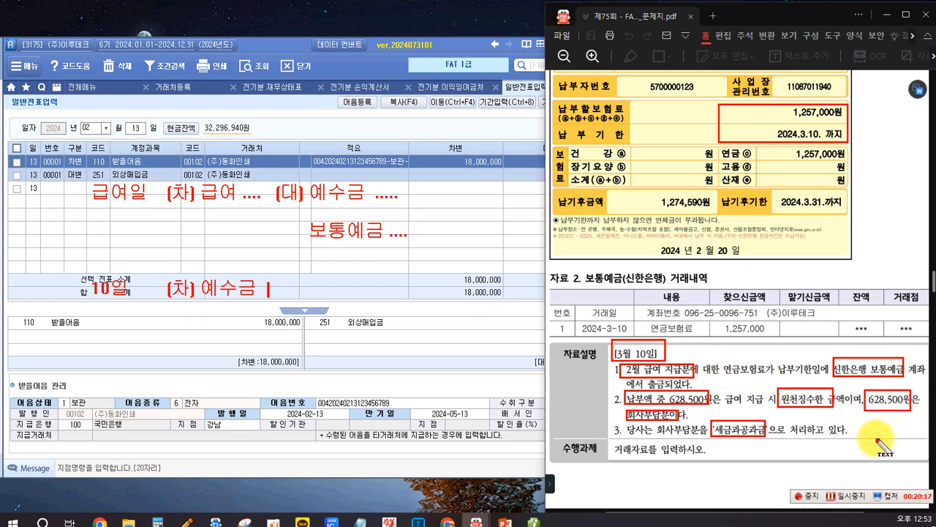
{"action": "type", "text": "628"}
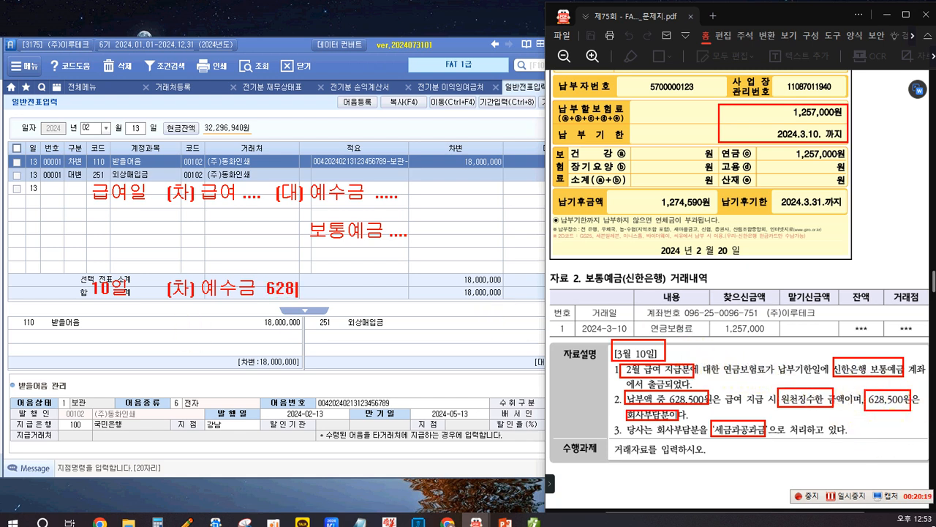
{"action": "type", "text": ",500  (대) 봍"}
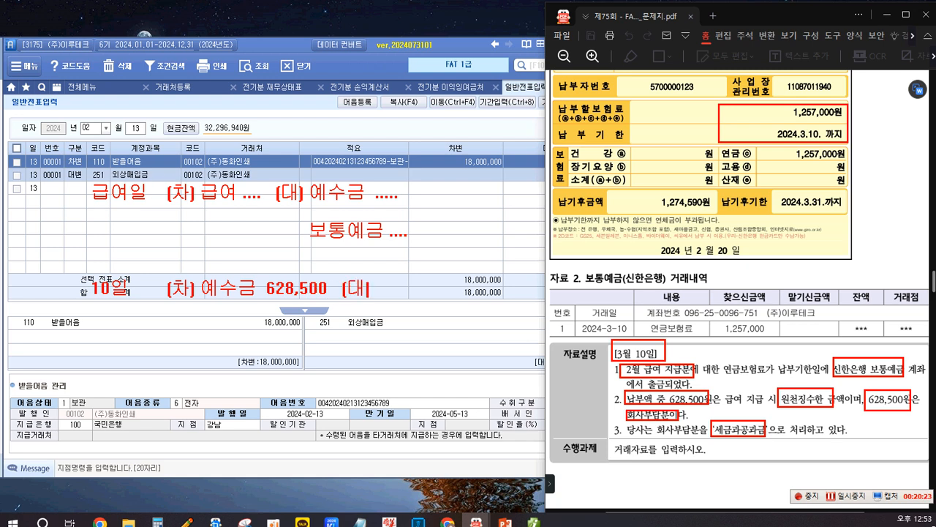
{"action": "type", "text": "통예금"}
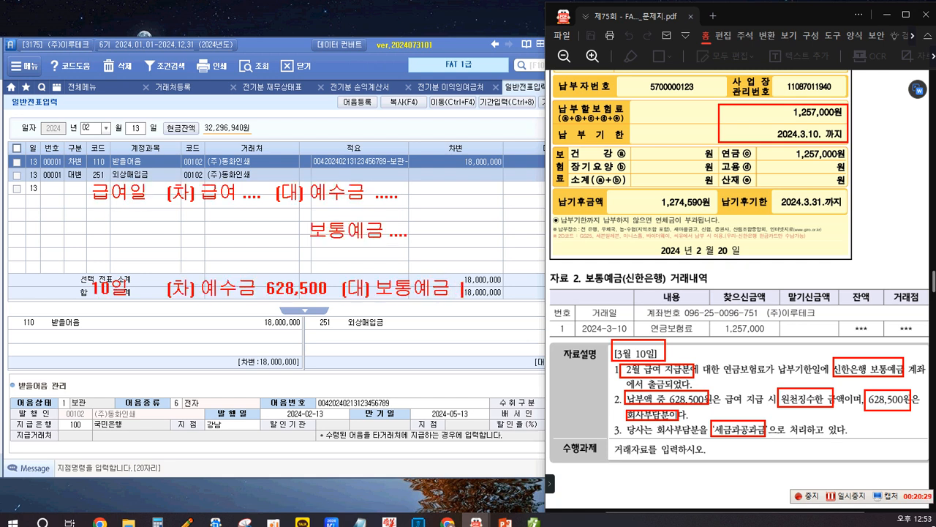
{"action": "type", "text": " 1,257,000"}
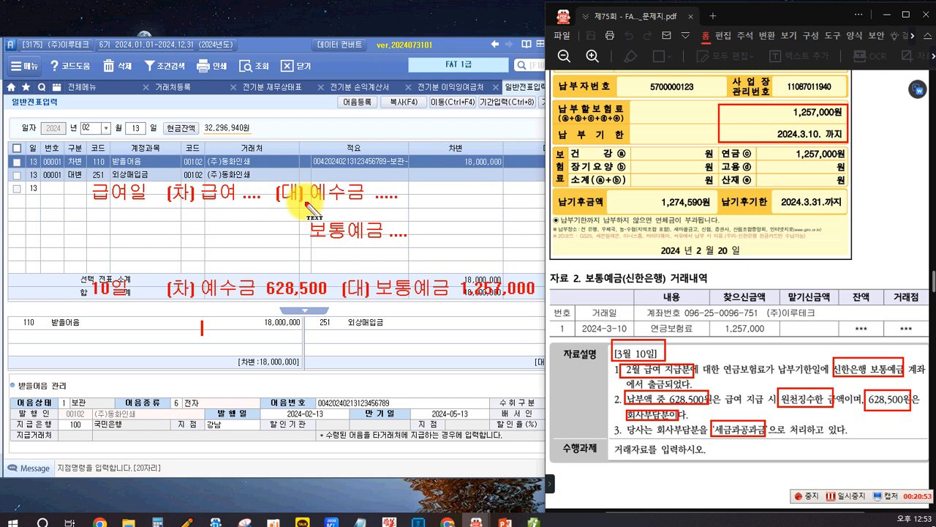
Add 세금과공과 628,500 as the annotation's second debit, and frame the 10일 entry and the 거래자료를 입력하시오 task in red
{"action": "type", "text": "세금과공과"}
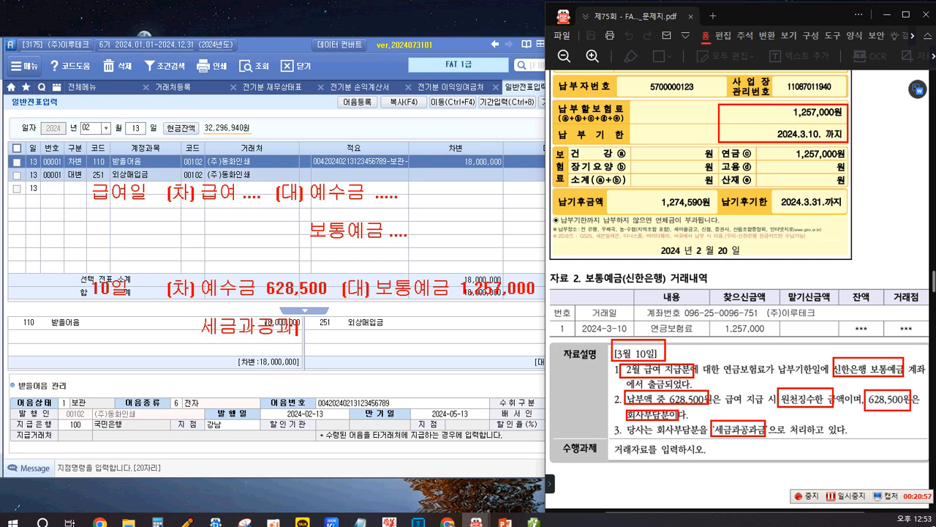
{"action": "type", "text": " + 628,50"}
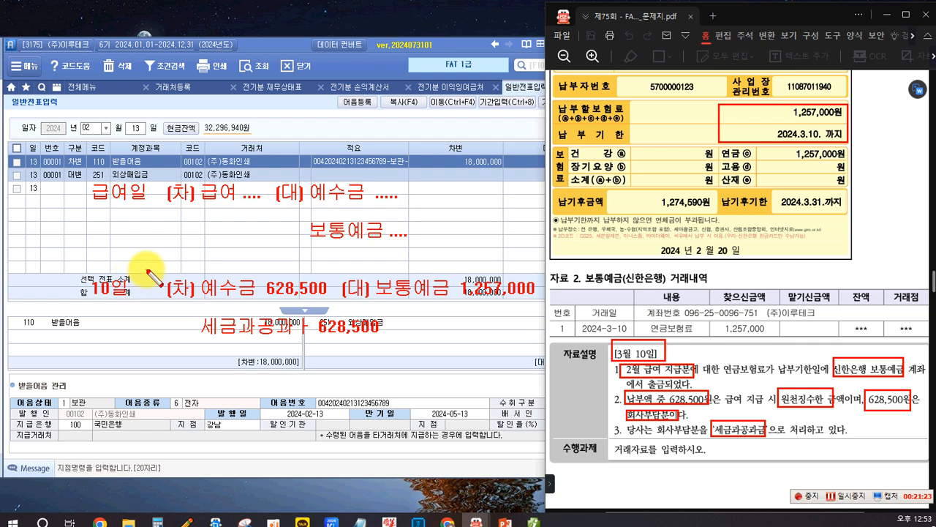
{"action": "mouse_move", "coordinate": [85, 265]}
{"action": "left_mouse_down"}
{"action": "mouse_move", "coordinate": [438, 359]}
{"action": "mouse_move", "coordinate": [547, 359]}
{"action": "mouse_move", "coordinate": [545, 371]}
{"action": "left_mouse_up"}
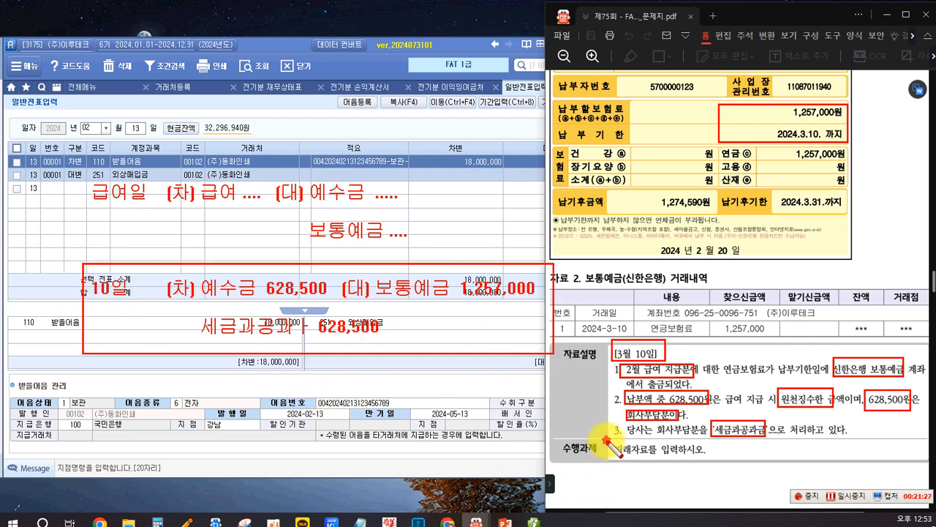
{"action": "left_click_drag", "start_coordinate": [711, 467], "coordinate": [606, 440]}
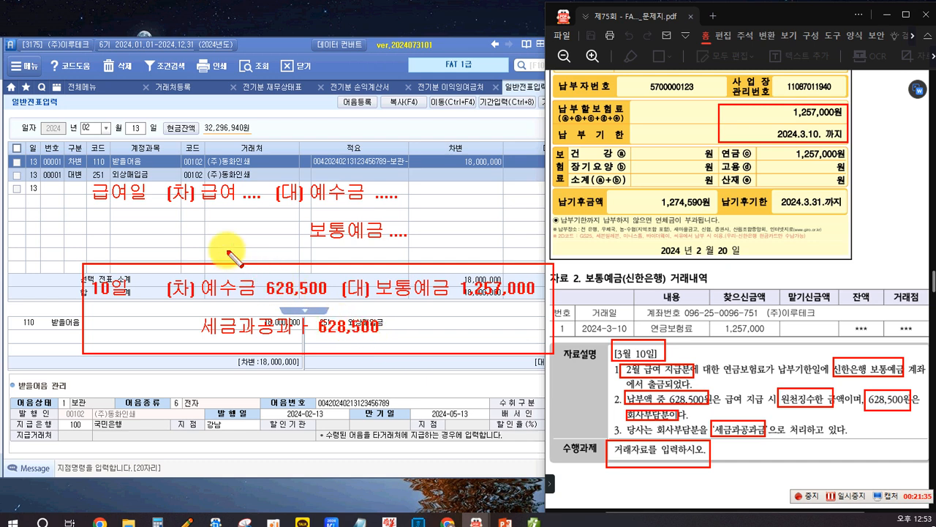
Clear the red annotations and set the 일반전표입력 date to 03월 10일
{"action": "key", "text": "Escape"}
{"action": "left_click", "coordinate": [106, 128]}
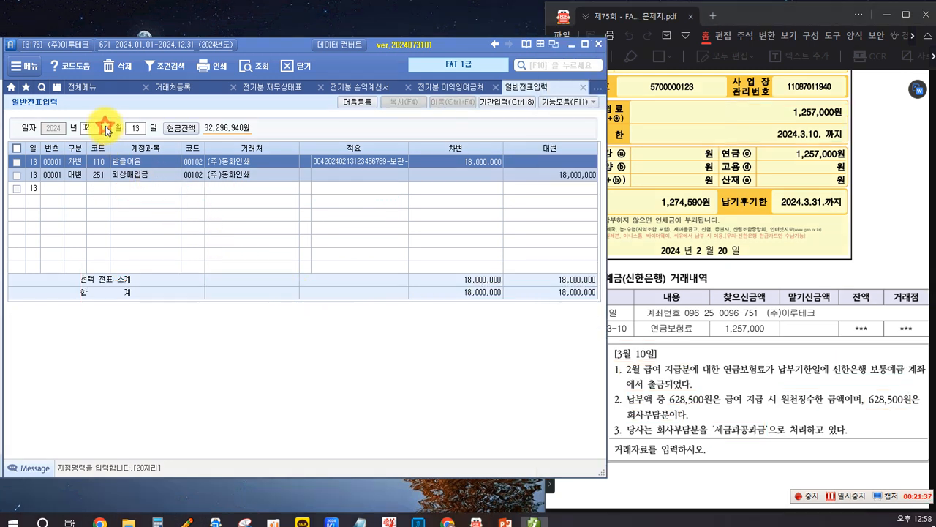
{"action": "left_click", "coordinate": [89, 159]}
{"action": "type", "text": "10"}
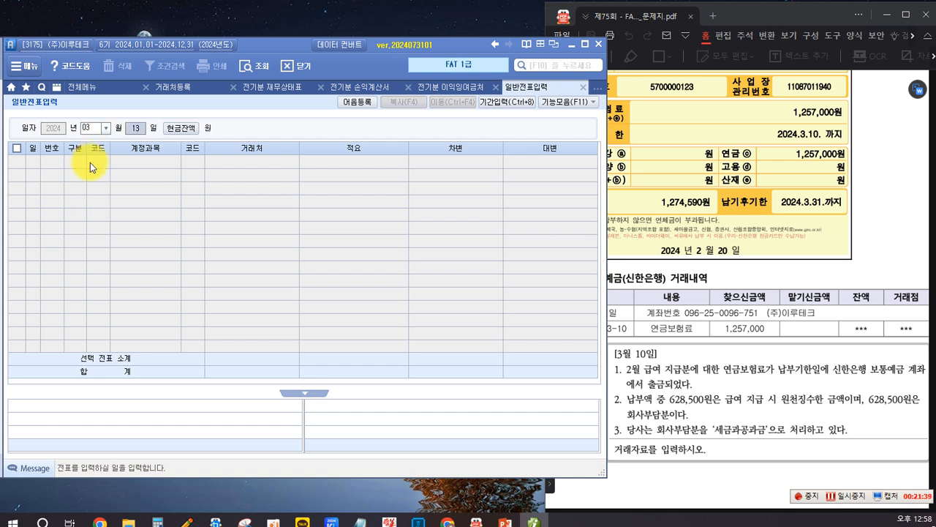
{"action": "key", "text": "Return"}
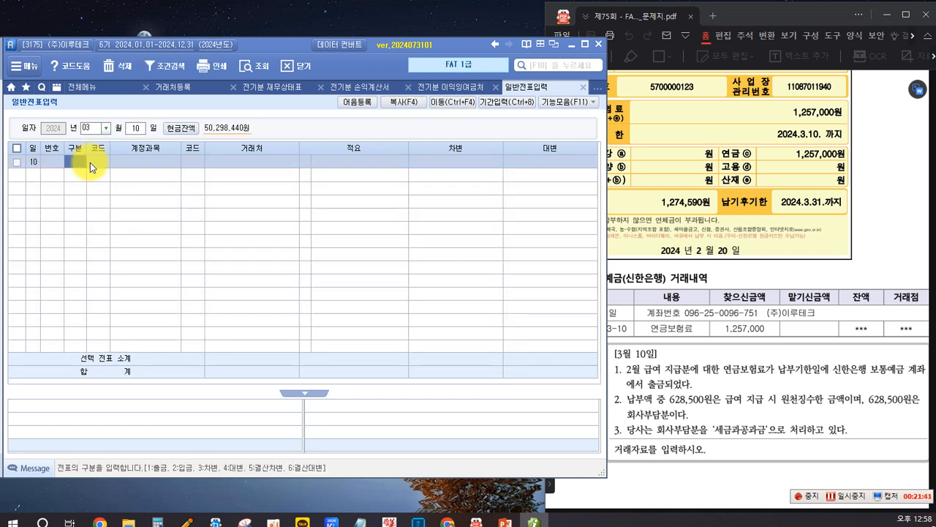
Enter a 차변 line for account 254 예수금 with 628,500 in the March 10 voucher, leaving 거래처 and 적요 blank
{"action": "type", "text": "3"}
{"action": "type", "text": "254"}
{"action": "key", "text": "Return"}
{"action": "key", "text": "Return"}
{"action": "key", "text": "Return"}
{"action": "key", "text": "Return"}
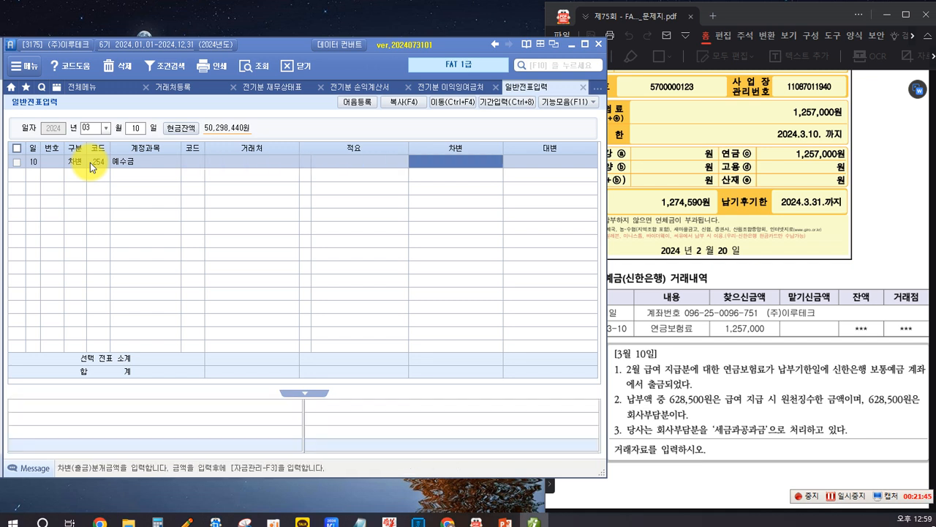
{"action": "type", "text": "628,500"}
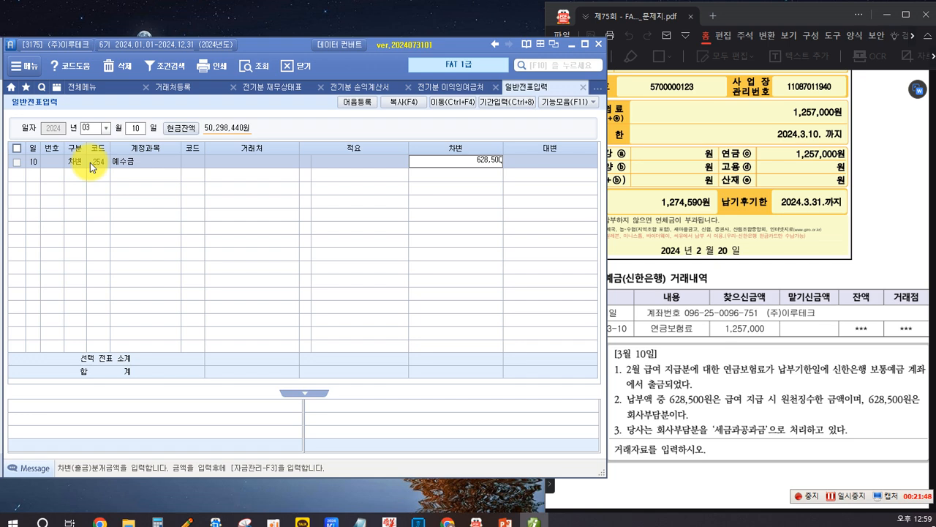
{"action": "key", "text": "Return"}
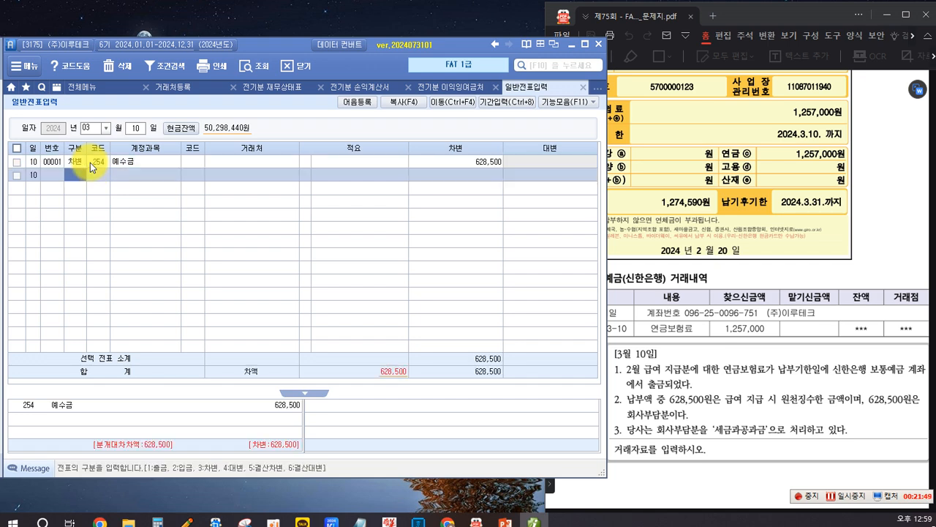
Add a second 차변 line by looking up 세금과, choosing 817 세금과공과금, and entering 628,500 as the amount
{"action": "type", "text": "3"}
{"action": "key", "text": "F2"}
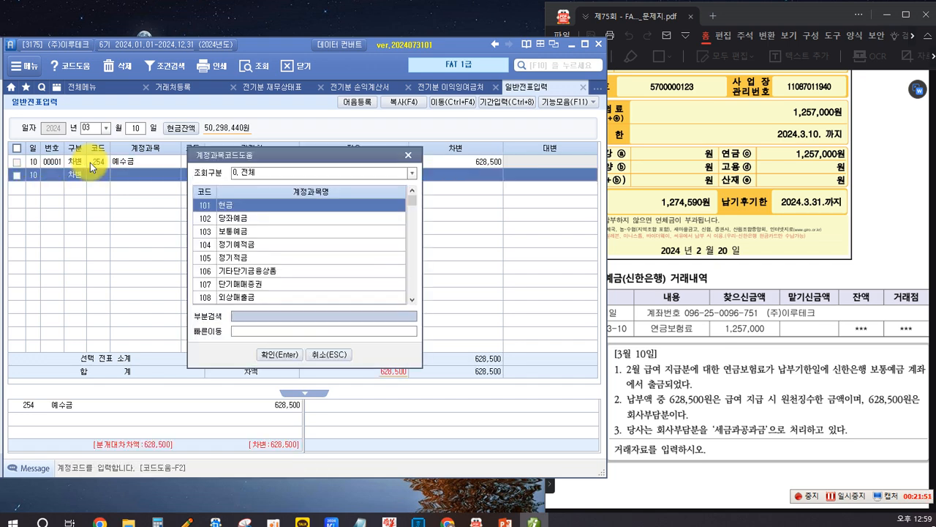
{"action": "type", "text": "세금과"}
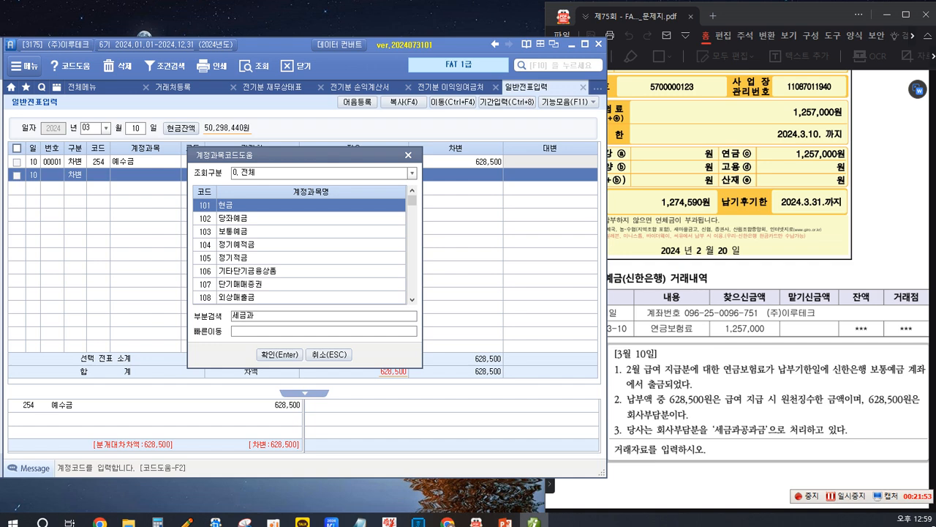
{"action": "key", "text": "Return"}
{"action": "key", "text": "Down"}
{"action": "key", "text": "Down"}
{"action": "key", "text": "Down"}
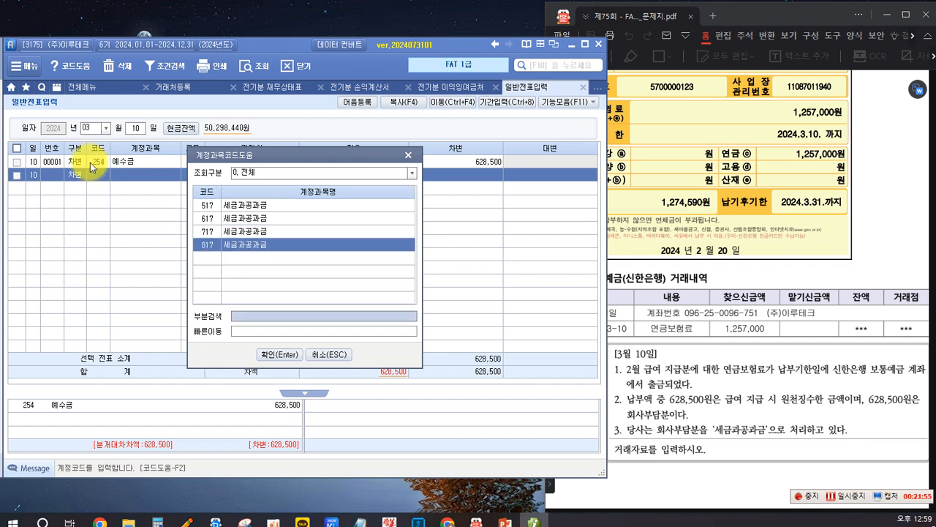
{"action": "key", "text": "Return"}
{"action": "key", "text": "Return"}
{"action": "key", "text": "Return"}
{"action": "key", "text": "Return"}
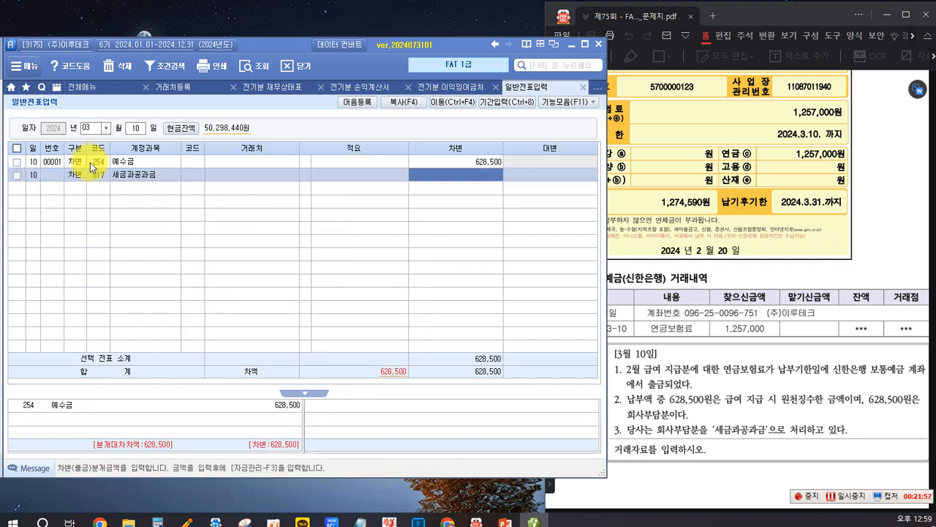
{"action": "type", "text": "628,500"}
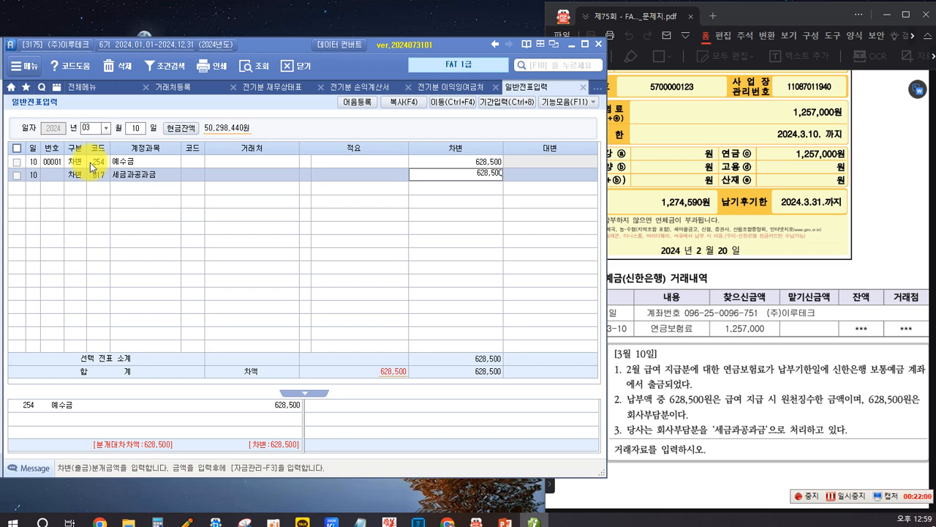
{"action": "key", "text": "Return"}
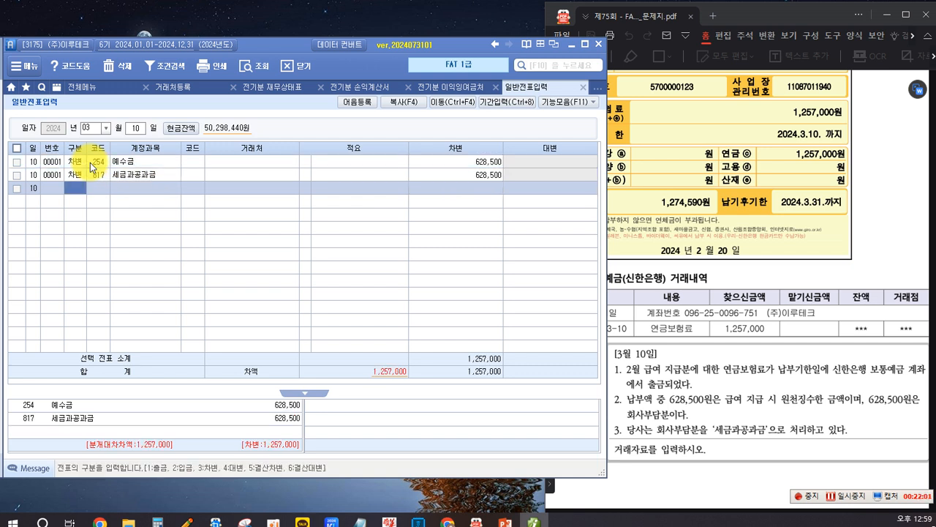
Add a 대변 line for account 103 보통예금 with 거래처 신한은행(보통) and amount 1,257,000 to the March 10 voucher
{"action": "type", "text": "4"}
{"action": "key", "text": "Return"}
{"action": "type", "text": "103"}
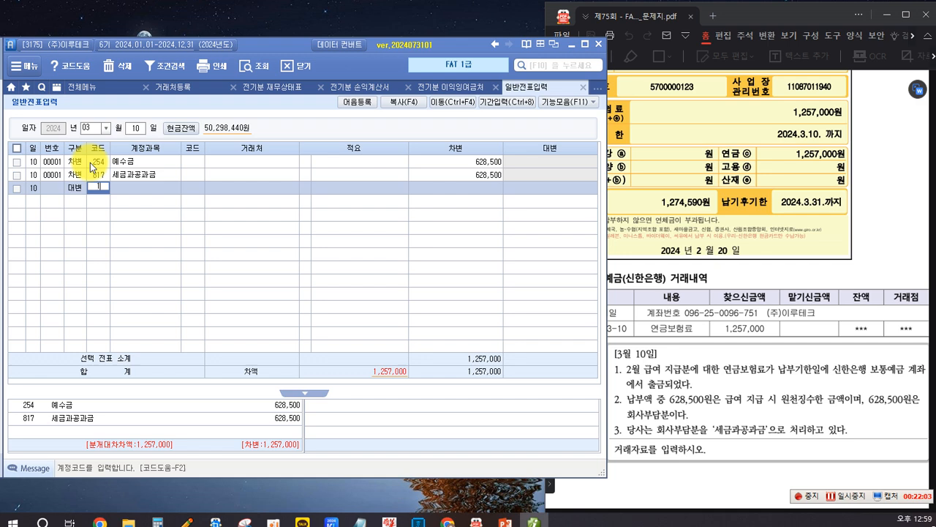
{"action": "key", "text": "Return"}
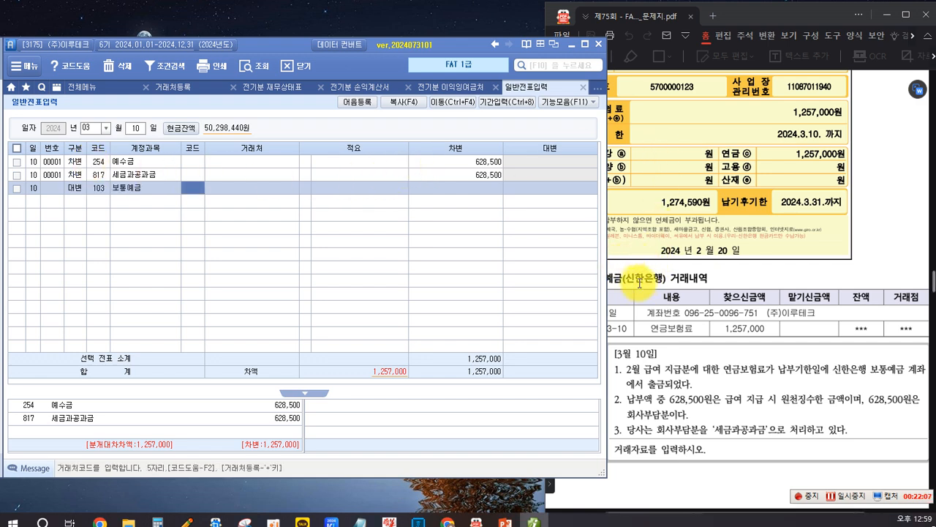
{"action": "type", "text": "신"}
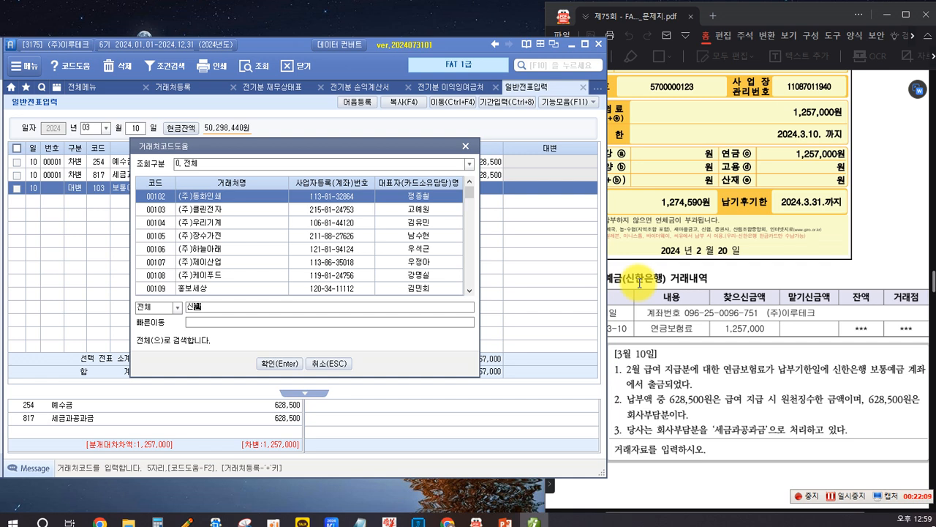
{"action": "type", "text": "한"}
{"action": "key", "text": "Return"}
{"action": "key", "text": "Return"}
{"action": "key", "text": "Return"}
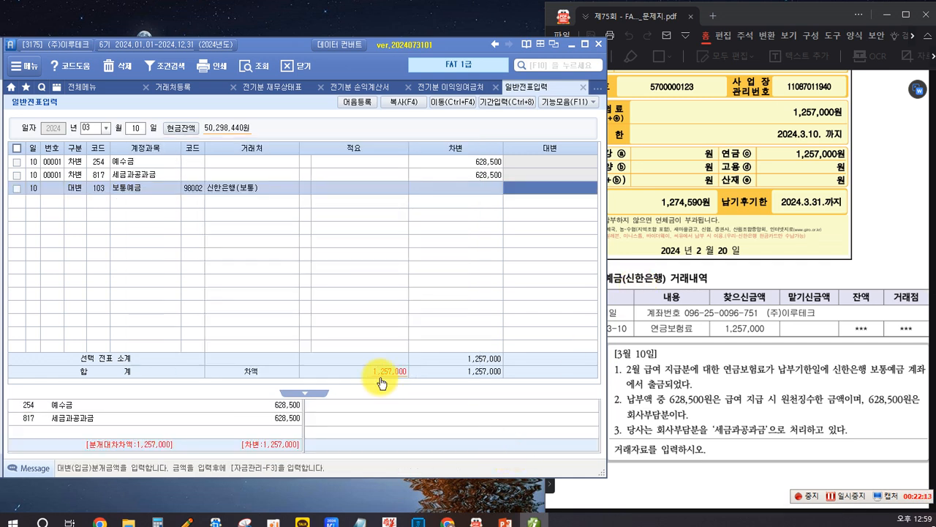
{"action": "type", "text": "12"}
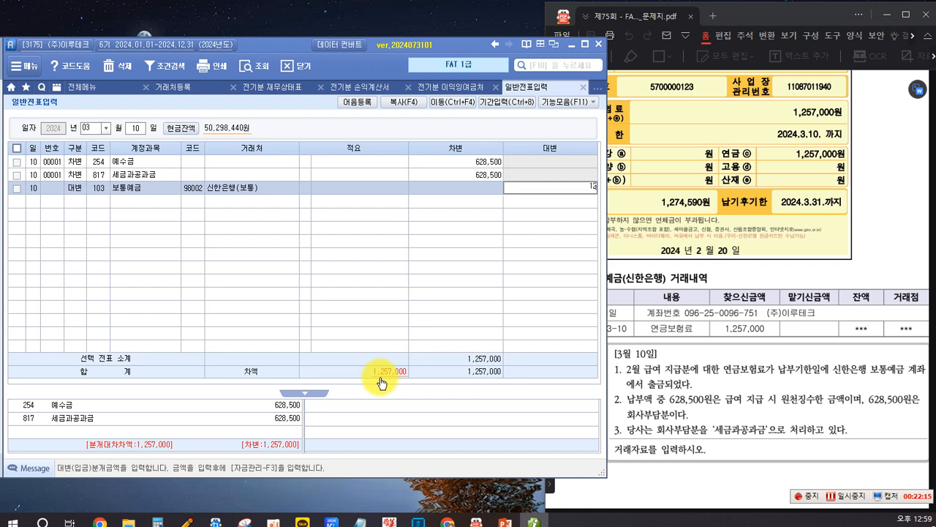
{"action": "key", "text": "Return"}
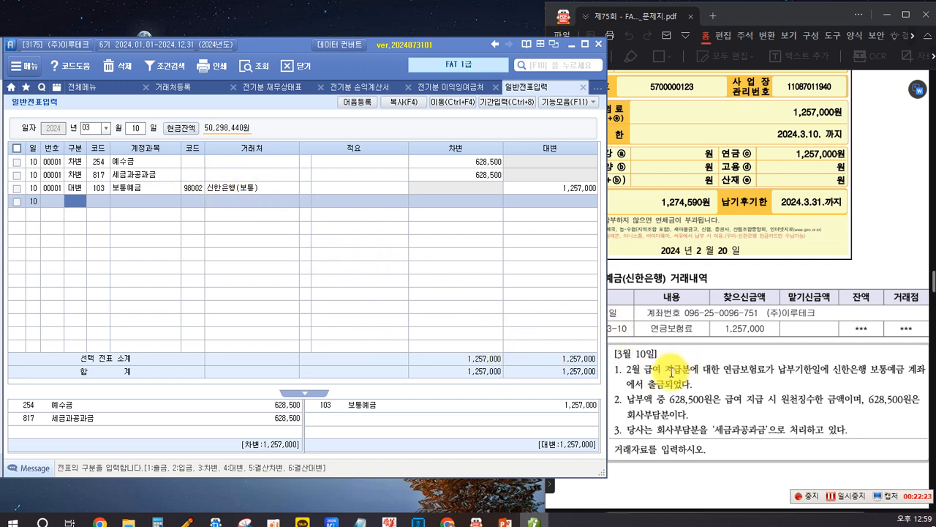
Go to question 4 in the exam PDF and start a red text annotation over the voucher grid reading 3/1 ~ 3/31
{"action": "left_click", "coordinate": [665, 369]}
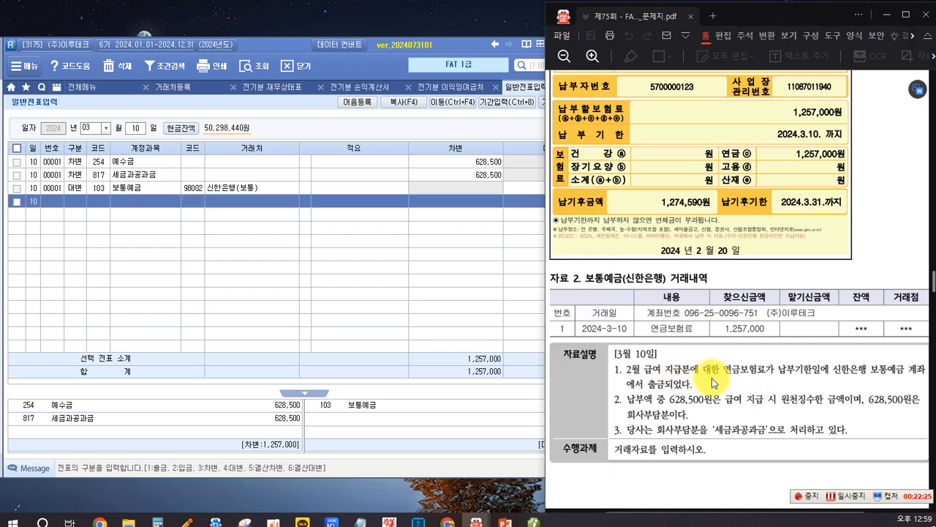
{"action": "scroll", "coordinate": [723, 380], "scroll_direction": "down", "scroll_amount": 8}
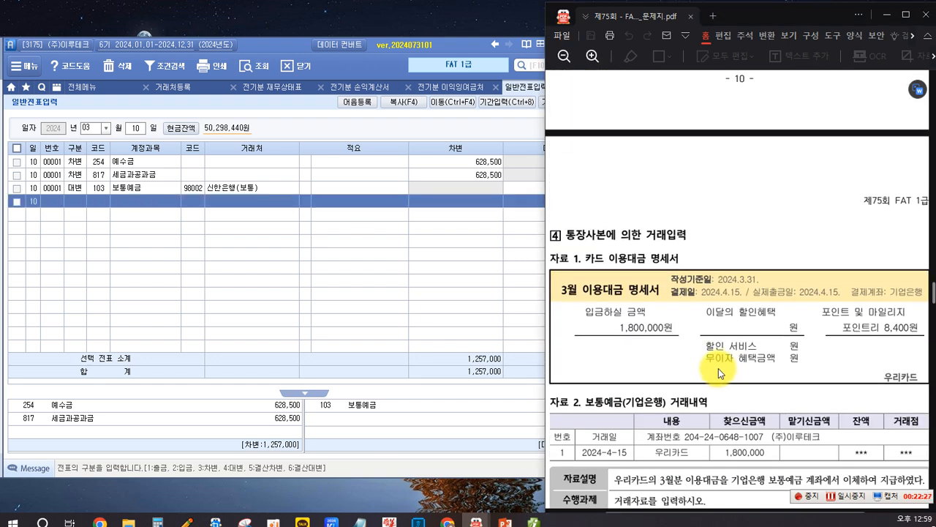
{"action": "scroll", "coordinate": [718, 368], "scroll_direction": "down", "scroll_amount": 2}
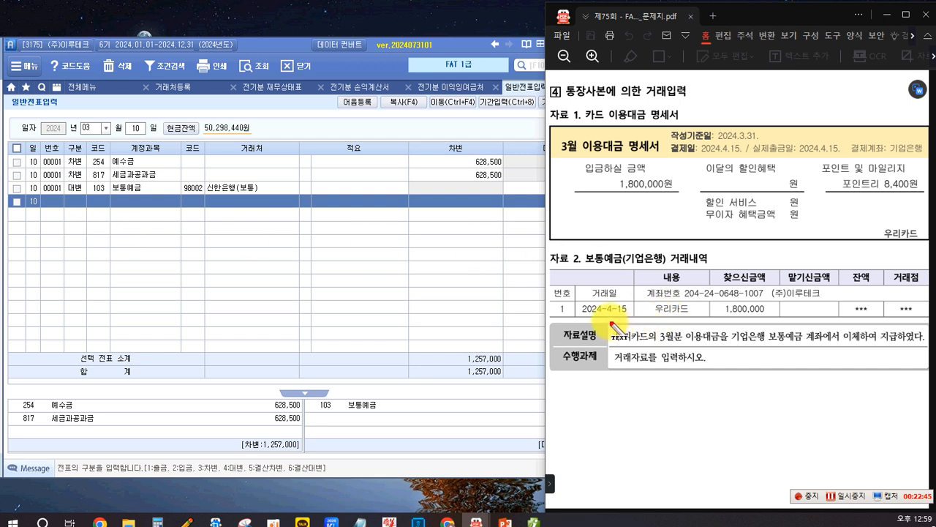
{"action": "left_click_drag", "start_coordinate": [103, 230], "coordinate": [102, 246]}
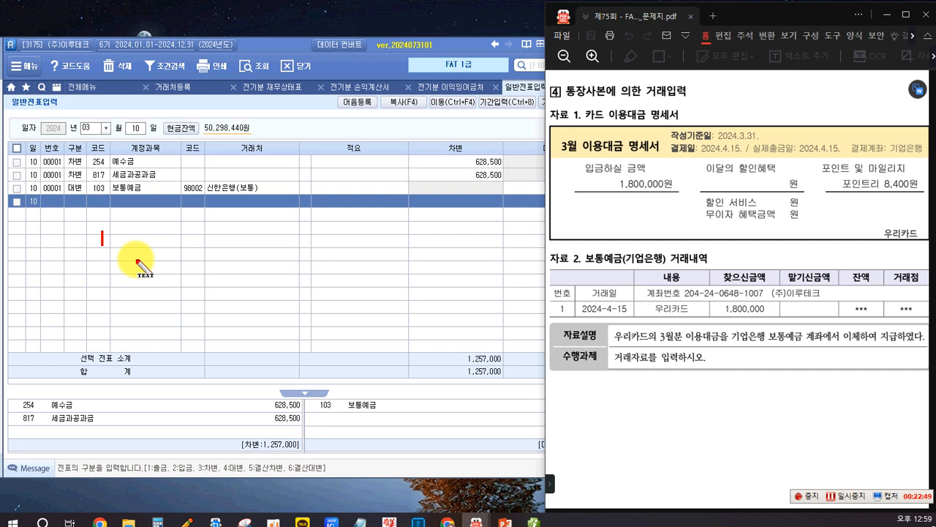
{"action": "type", "text": "3"}
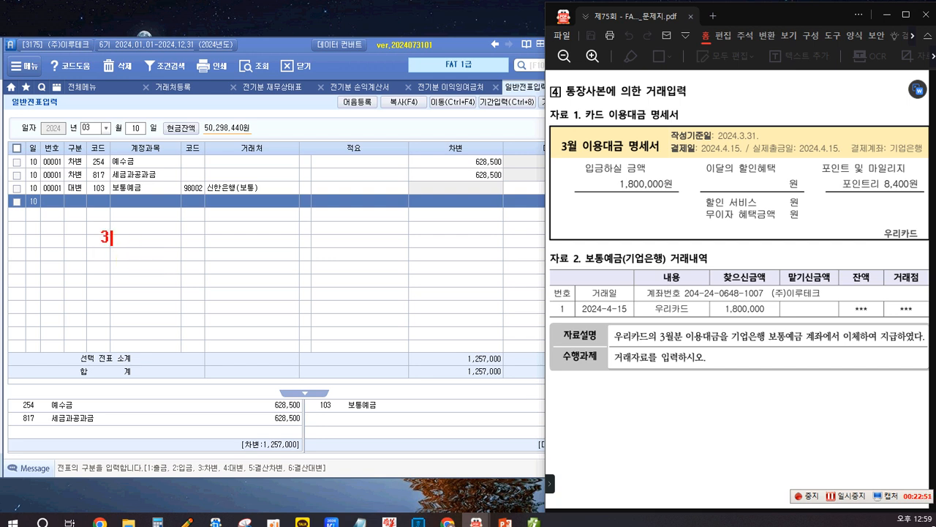
{"action": "type", "text": "/1 ~ 3/31"}
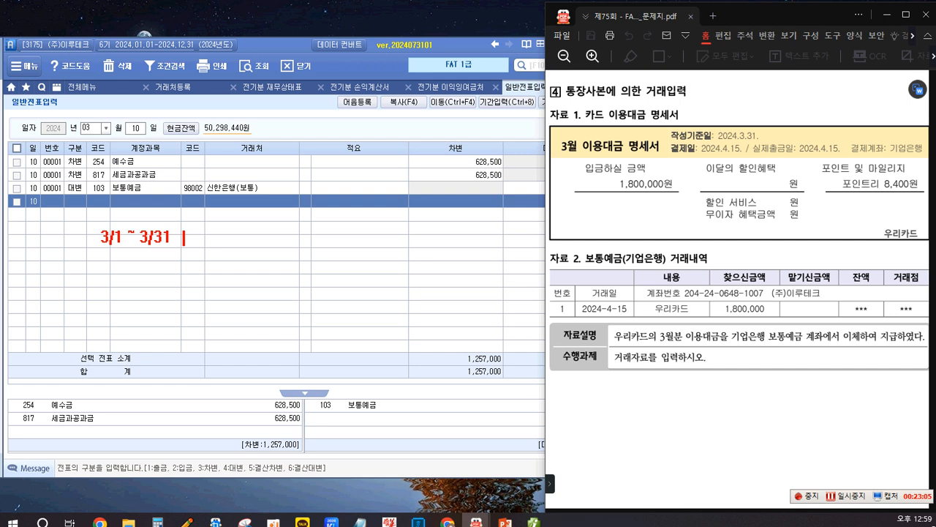
Extend the 3/1 ~ 3/31 annotation with (차) 여비교통비, 복리후생비 and 소모품비.... against (대) 미지급금( 카드사)
{"action": "type", "text": "차) 여비교통비"}
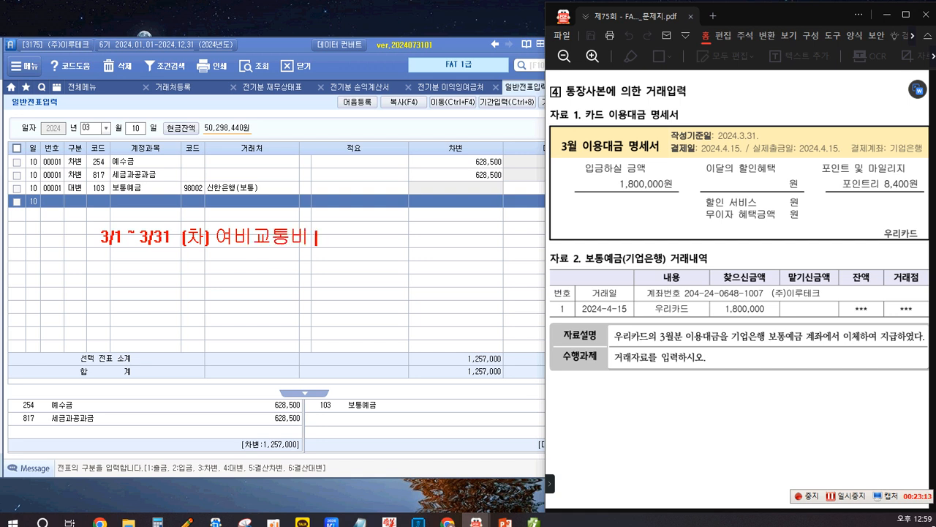
{"action": "type", "text": "    (대) 미지급금"}
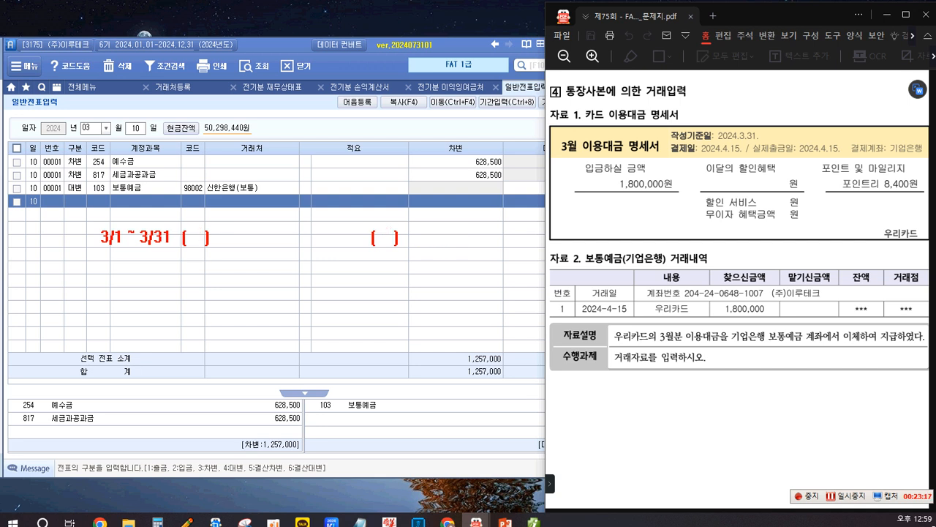
{"action": "type", "text": "( 카"}
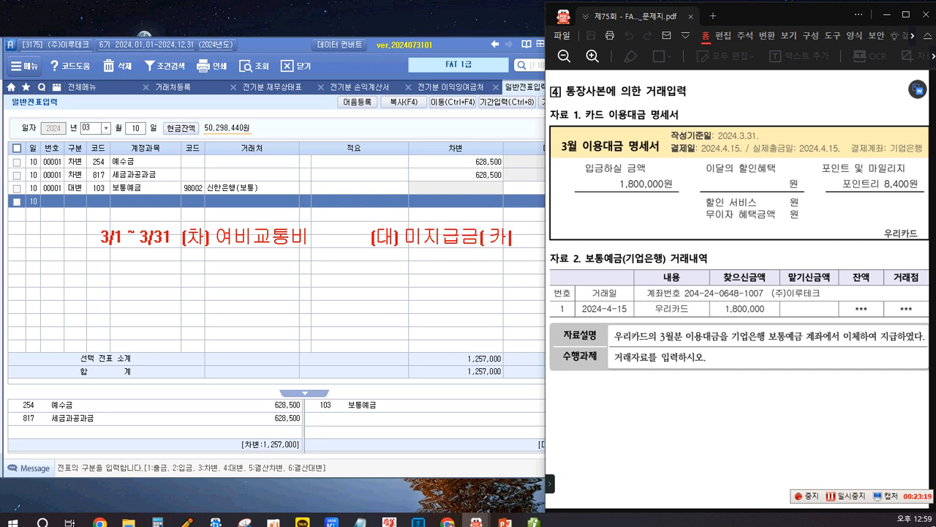
{"action": "type", "text": "드사보"}
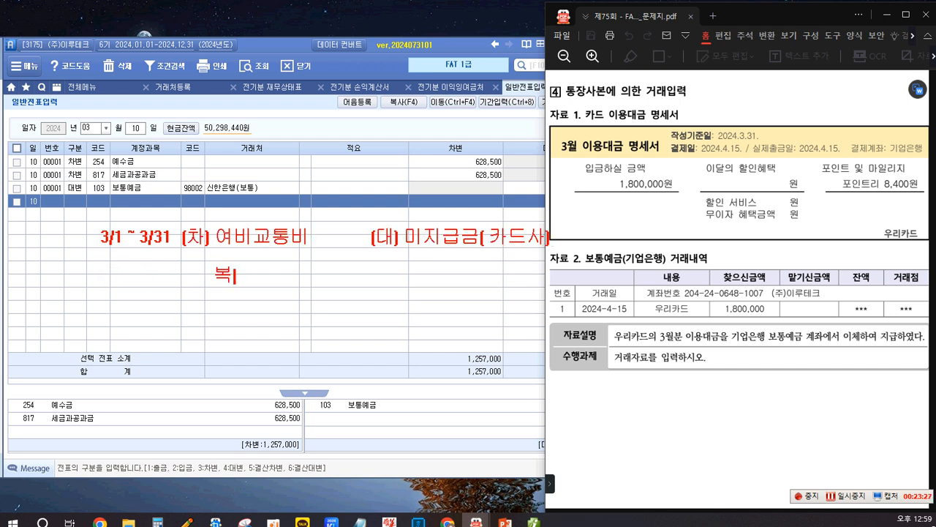
{"action": "type", "text": "리후생비"}
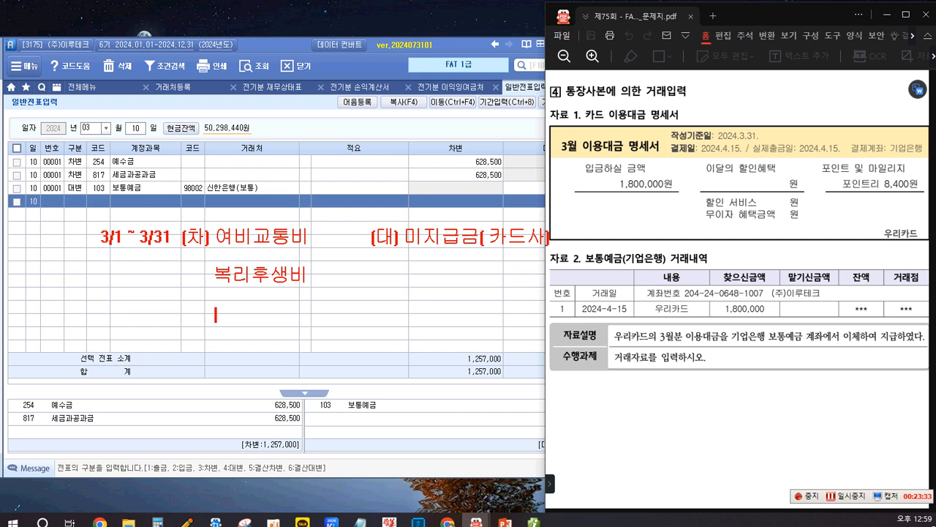
{"action": "type", "text": "소모품비...."}
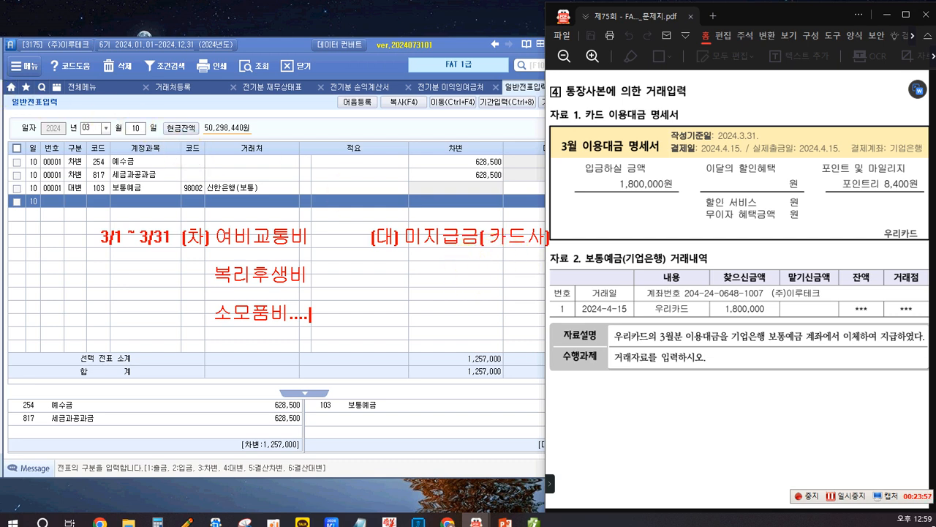
Add 1,800,000 to the annotation's 미지급금( 카드사) credit and frame that credit in red
{"action": "left_click", "coordinate": [563, 238]}
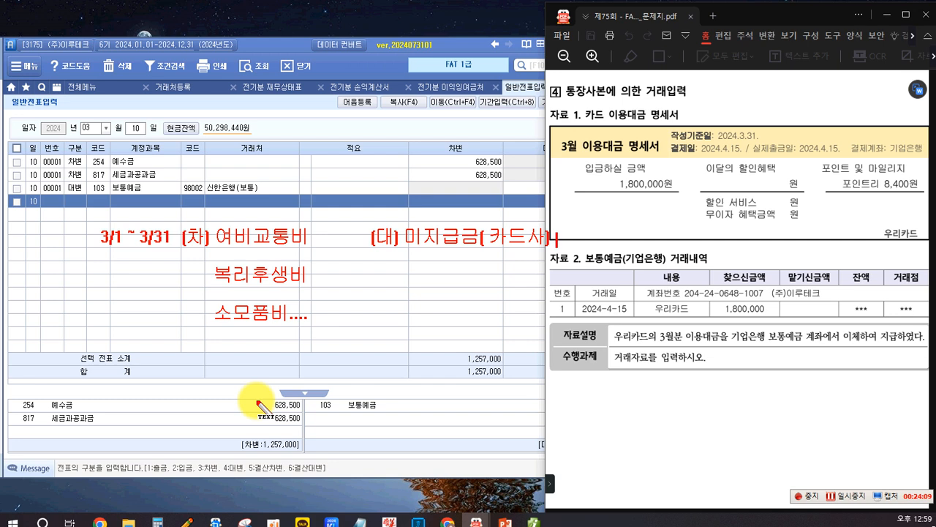
{"action": "type", "text": "1"}
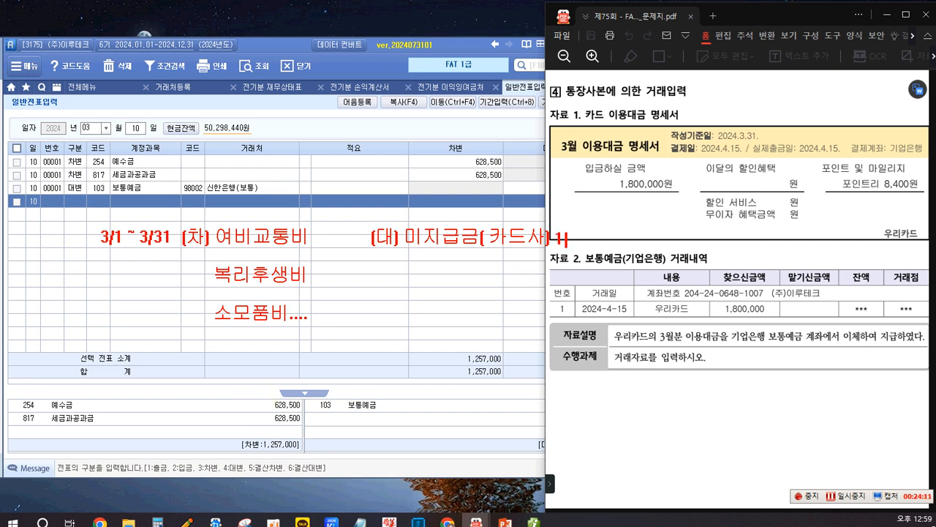
{"action": "type", "text": ",800,00"}
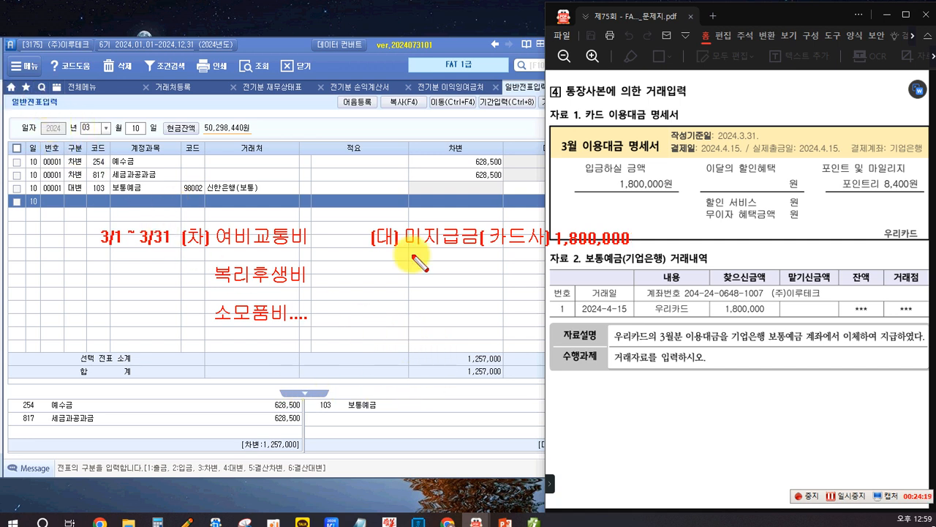
{"action": "mouse_move", "coordinate": [397, 219]}
{"action": "left_mouse_down"}
{"action": "mouse_move", "coordinate": [400, 232]}
{"action": "mouse_move", "coordinate": [621, 260]}
{"action": "mouse_move", "coordinate": [651, 237]}
{"action": "mouse_move", "coordinate": [639, 253]}
{"action": "left_mouse_up"}
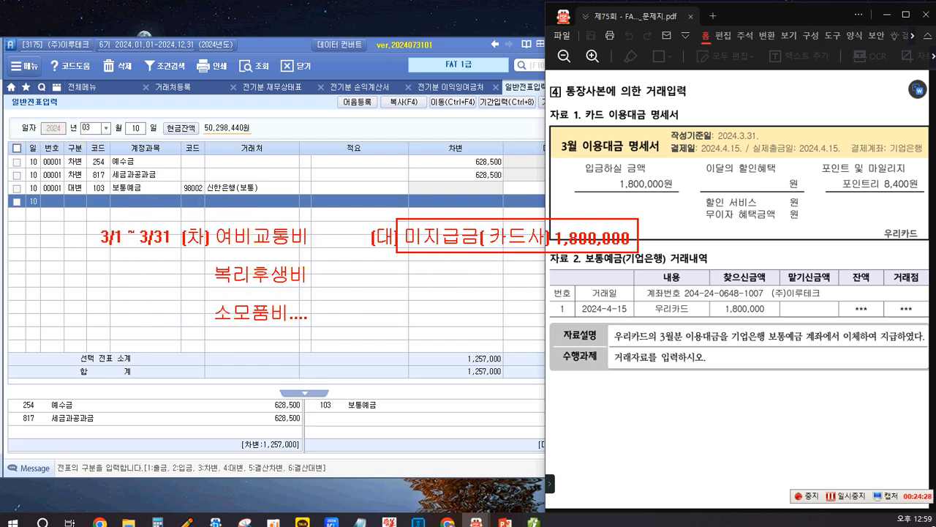
Add a red 04.15. entry below the March annotation with the debit (차) 미지급금 (카드사) 1,800,000
{"action": "left_click", "coordinate": [102, 361]}
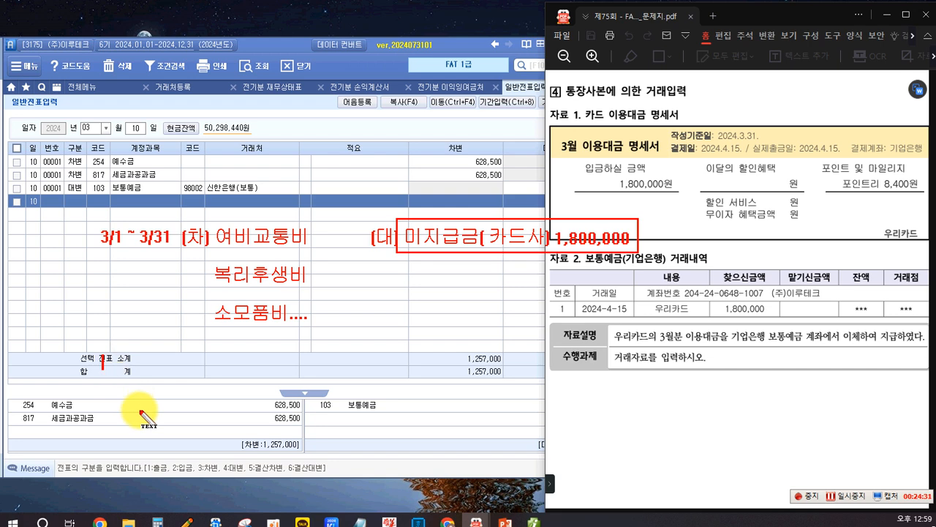
{"action": "type", "text": "어4.15"}
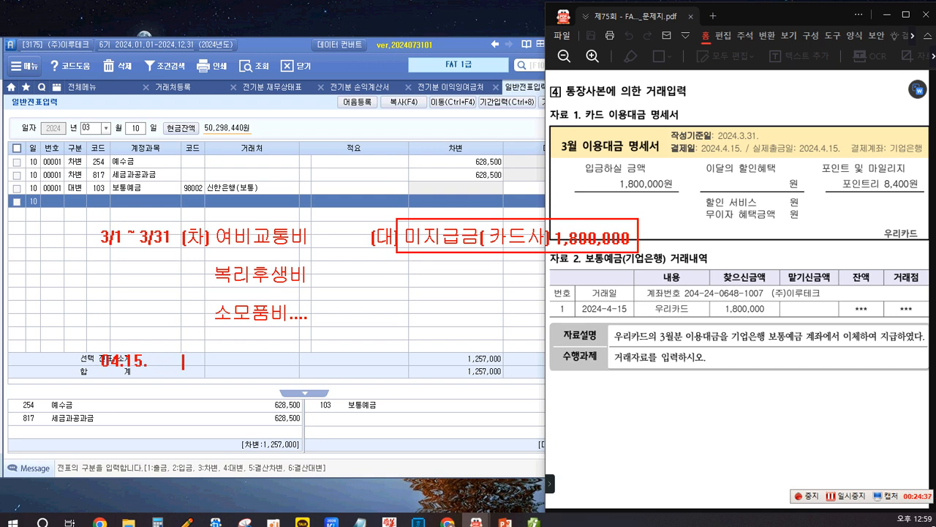
{"action": "type", "text": ".      (차"}
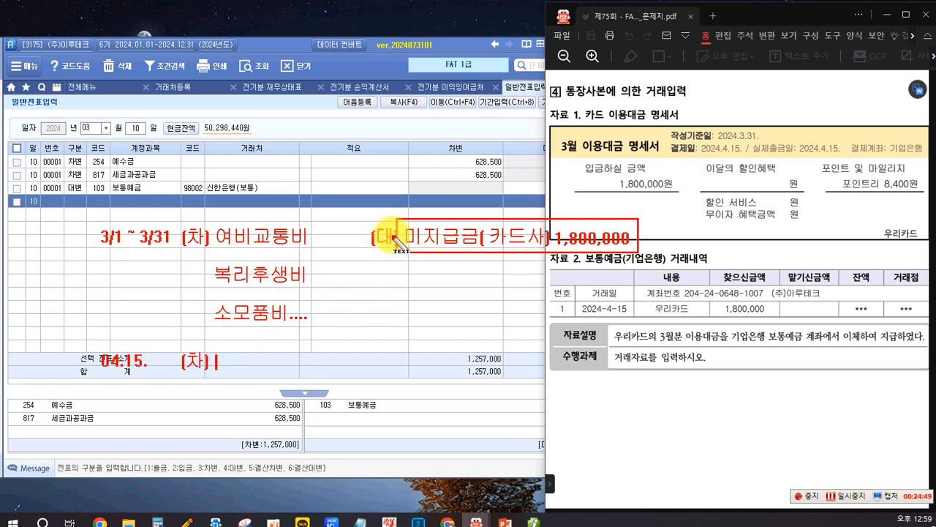
{"action": "type", "text": "미"}
{"action": "type", "text": "지급그"}
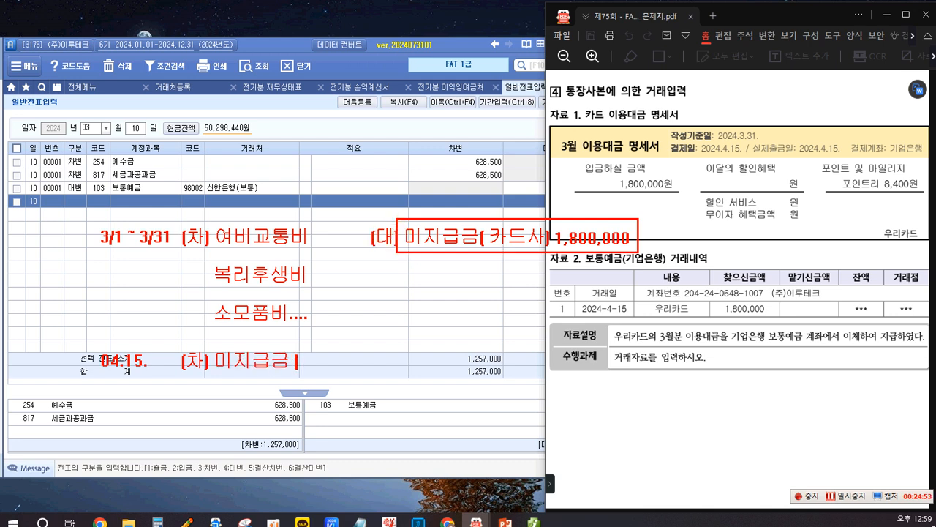
{"action": "type", "text": " (카드사) 1,8"}
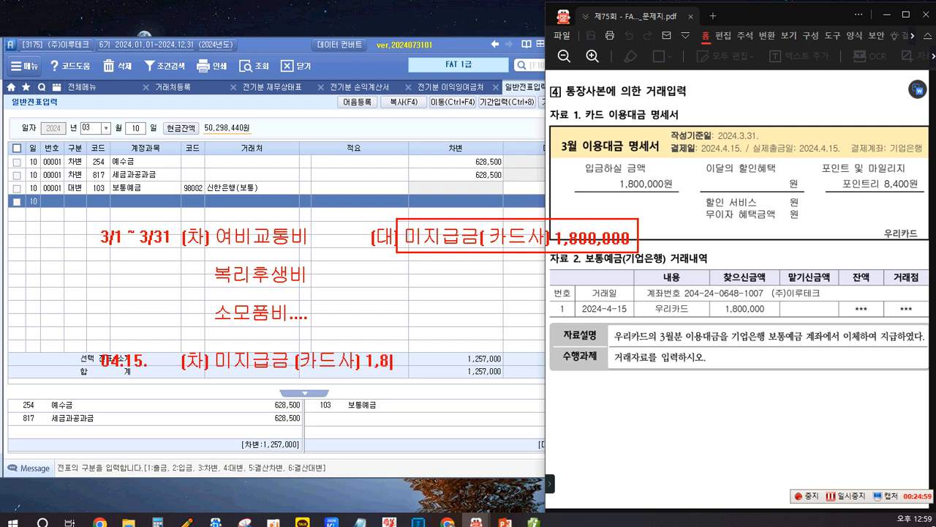
{"action": "type", "text": "00,000"}
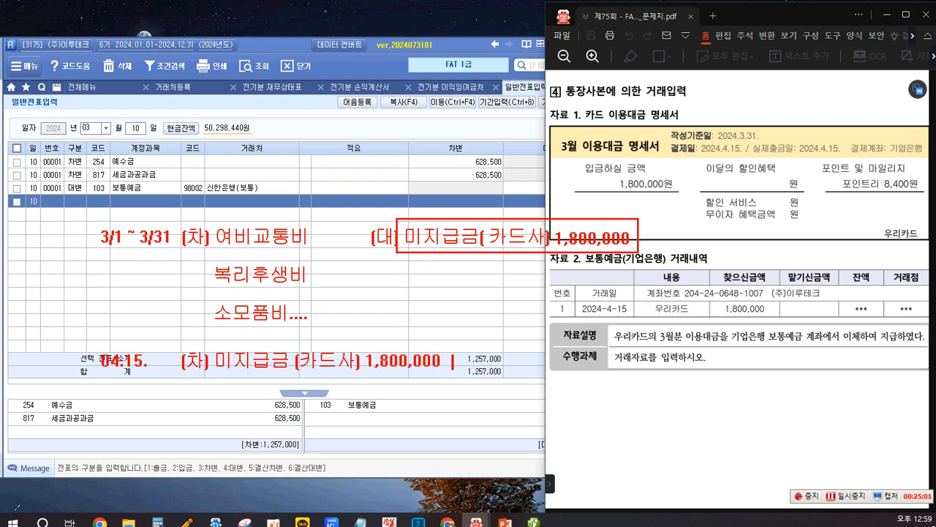
Complete the 04.15. annotation with the credit (대) 보통예금 (기업은행) 1,800,000
{"action": "type", "text": "  (대)보통예"}
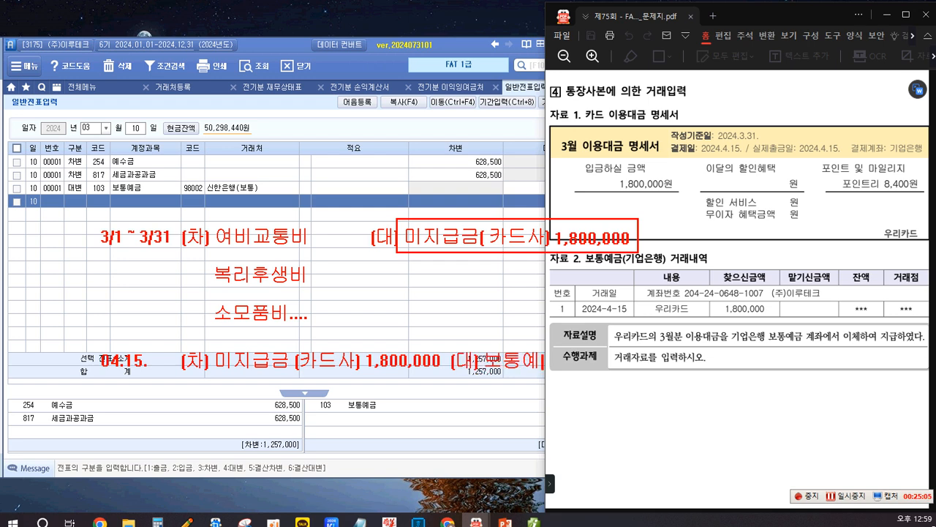
{"action": "type", "text": "금 (기업은행) 1,8"}
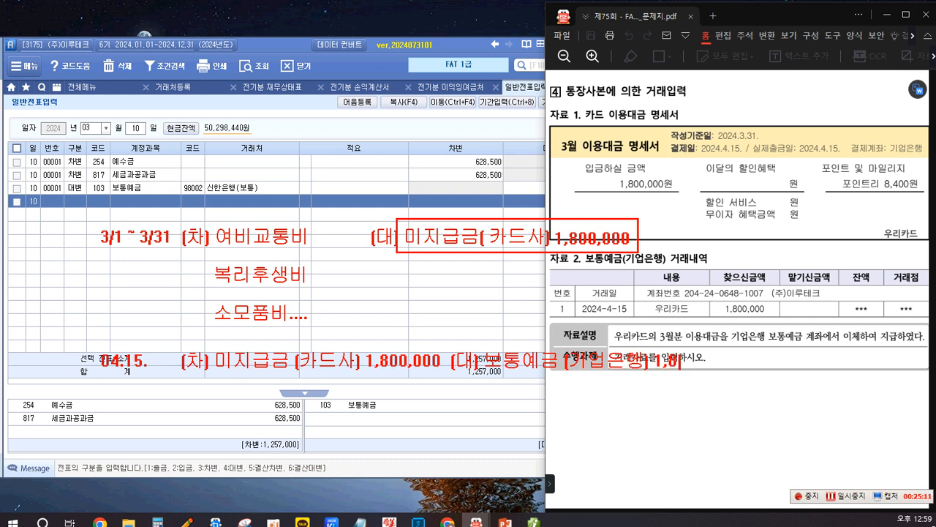
{"action": "type", "text": "00,000"}
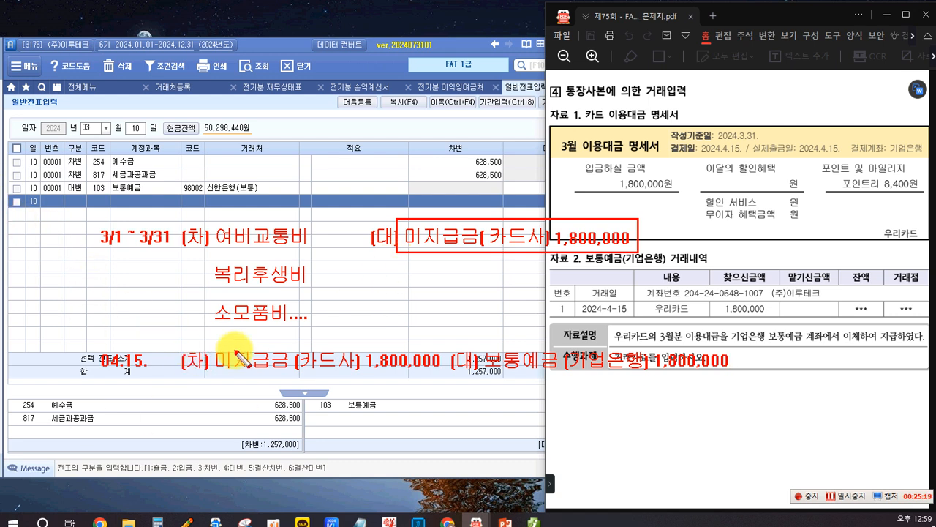
Frame the 04.15. debit and the March expense accounts in red, draw an arrow from the March credit to that debit, and add short lines above it
{"action": "mouse_move", "coordinate": [207, 342]}
{"action": "left_mouse_down"}
{"action": "mouse_move", "coordinate": [292, 382]}
{"action": "mouse_move", "coordinate": [449, 383]}
{"action": "mouse_move", "coordinate": [445, 376]}
{"action": "left_mouse_up"}
{"action": "mouse_move", "coordinate": [212, 215]}
{"action": "left_mouse_down"}
{"action": "mouse_move", "coordinate": [220, 321]}
{"action": "mouse_move", "coordinate": [324, 333]}
{"action": "left_mouse_up"}
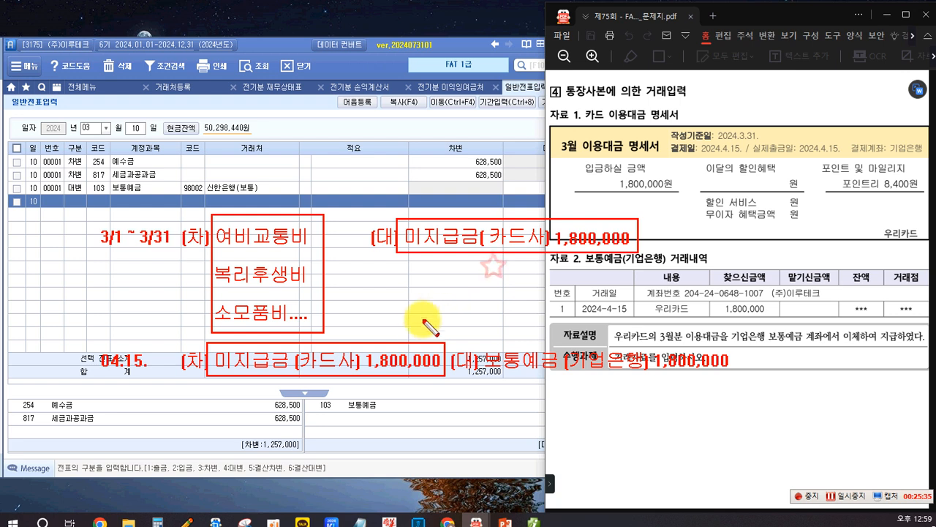
{"action": "left_click_drag", "start_coordinate": [423, 317], "coordinate": [406, 334]}
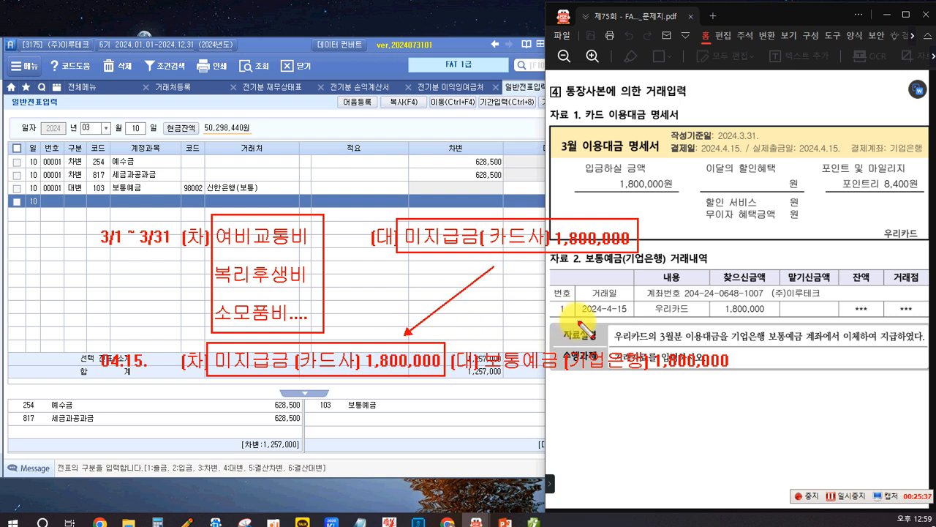
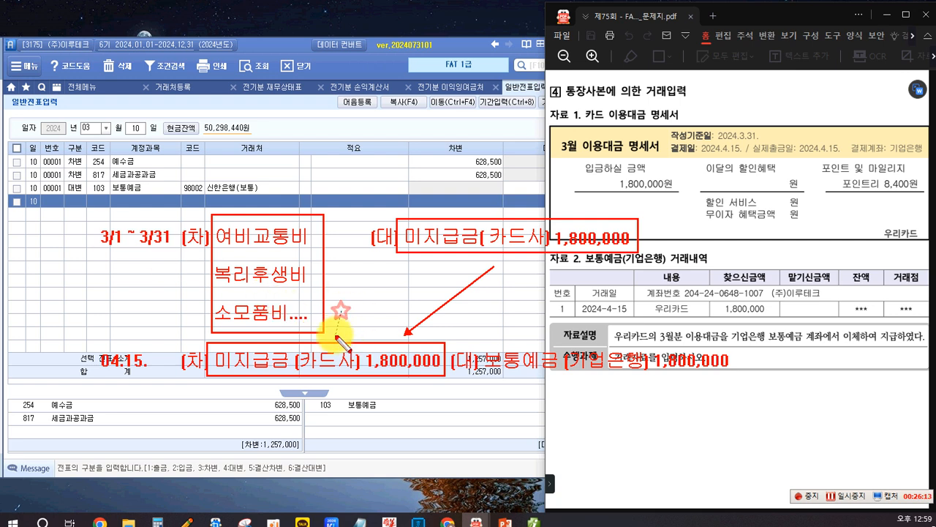
{"action": "left_click_drag", "start_coordinate": [338, 312], "coordinate": [375, 320]}
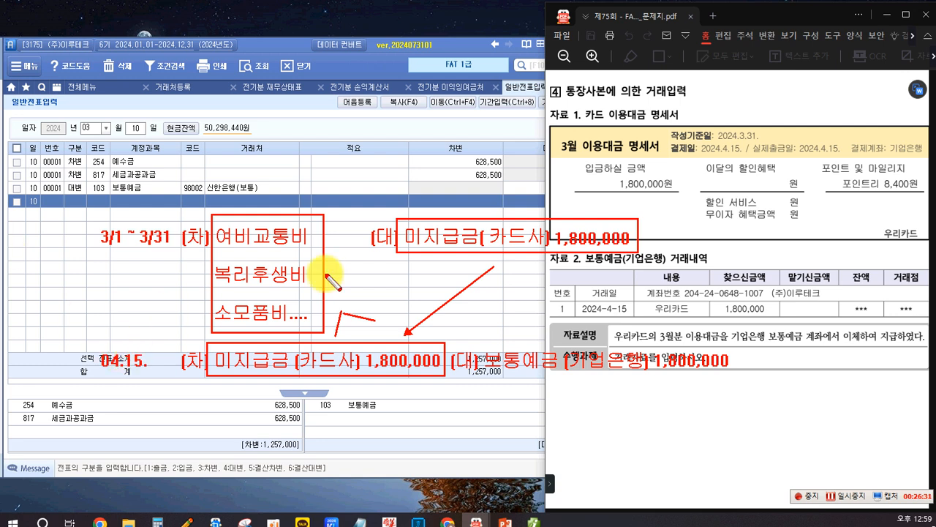
Frame the whole 04.15. annotation line and the 4-15 date in the bank transaction table in red, and clear all annotations
{"action": "mouse_move", "coordinate": [88, 342]}
{"action": "left_mouse_down"}
{"action": "mouse_move", "coordinate": [633, 388]}
{"action": "mouse_move", "coordinate": [746, 381]}
{"action": "left_mouse_up"}
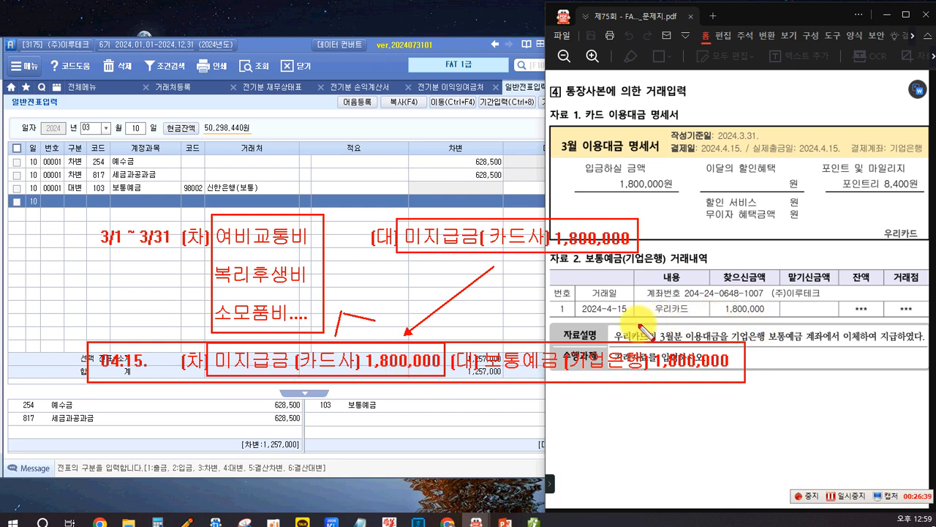
{"action": "left_click_drag", "start_coordinate": [597, 299], "coordinate": [638, 318]}
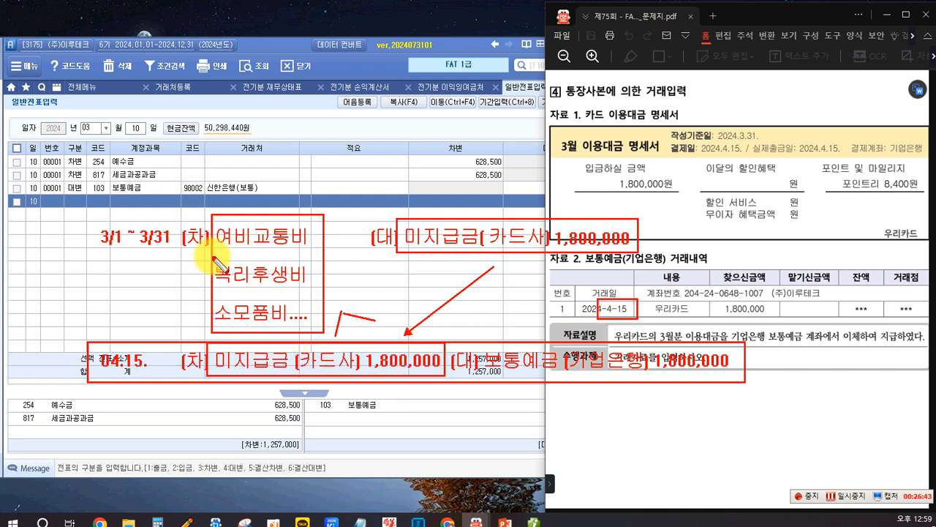
{"action": "key", "text": "Escape"}
Set the general voucher date to month 04, day 15
{"action": "left_click", "coordinate": [106, 129]}
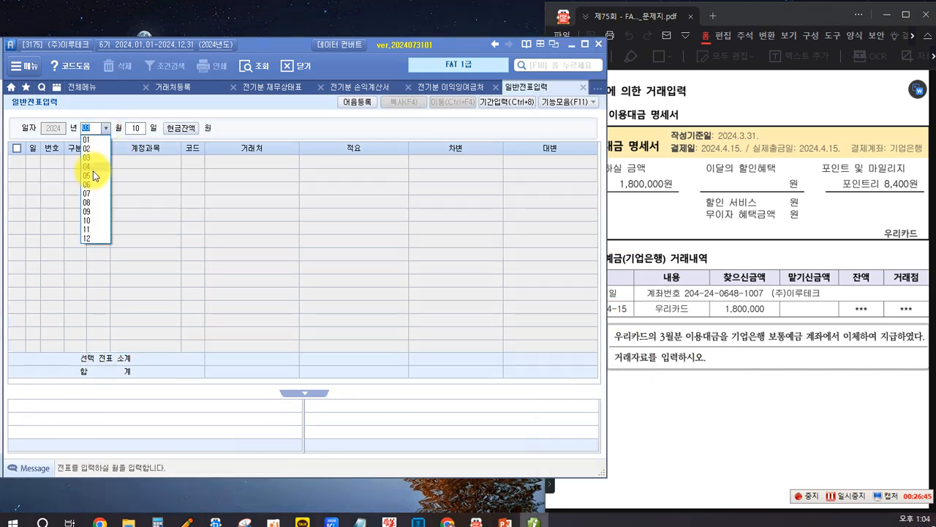
{"action": "left_click", "coordinate": [93, 167]}
{"action": "type", "text": "15"}
{"action": "key", "text": "Return"}
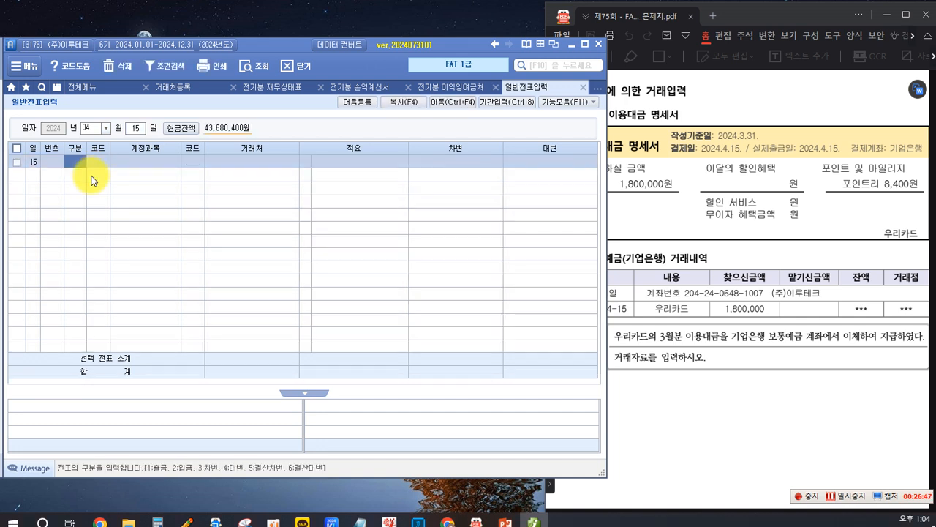
Enter a debit (차변) line for account 253 미지급금 with 우리카드 as the trading partner and an amount of 1,800,000
{"action": "type", "text": "3"}
{"action": "key", "text": "Return"}
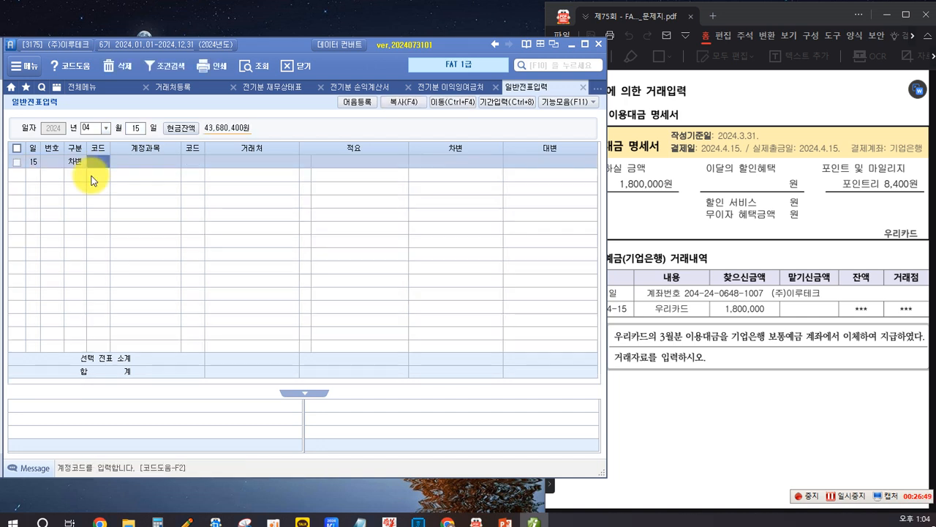
{"action": "type", "text": "253"}
{"action": "key", "text": "Return"}
{"action": "key", "text": "F2"}
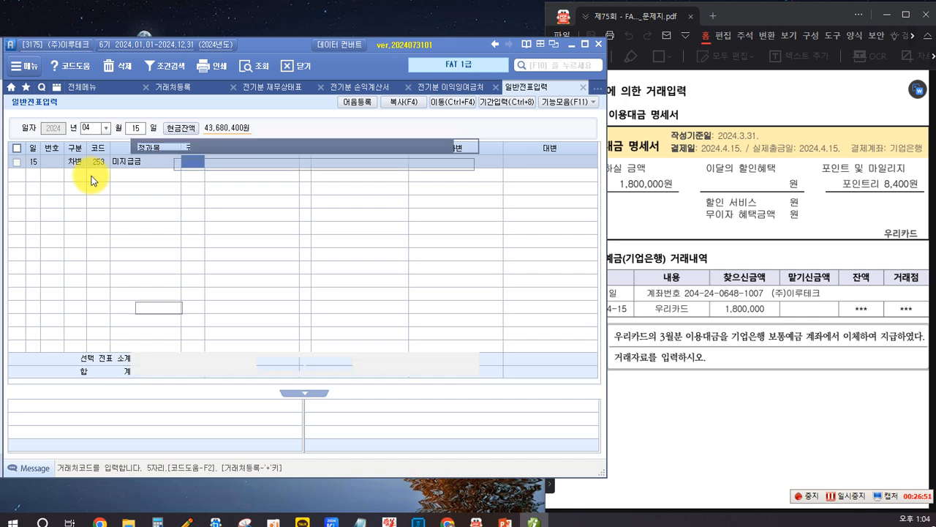
{"action": "left_click", "coordinate": [657, 223]}
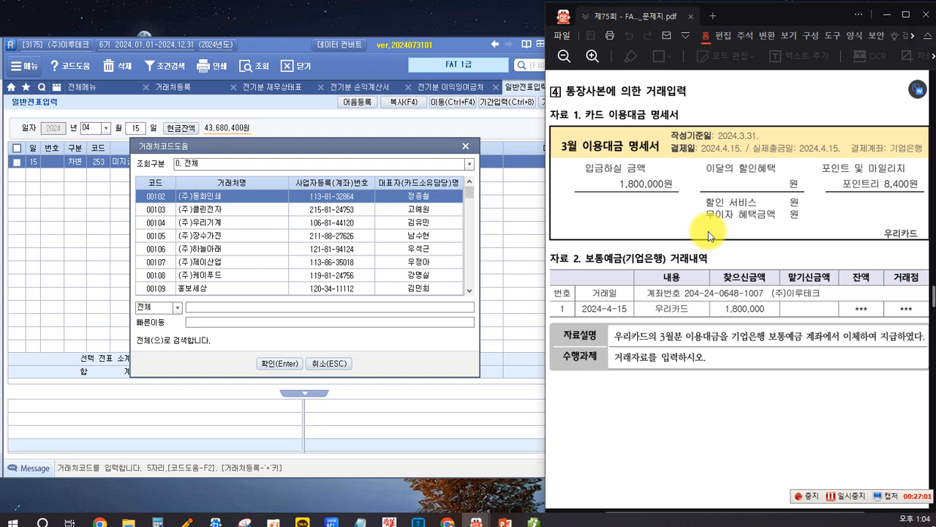
{"action": "left_click", "coordinate": [274, 311]}
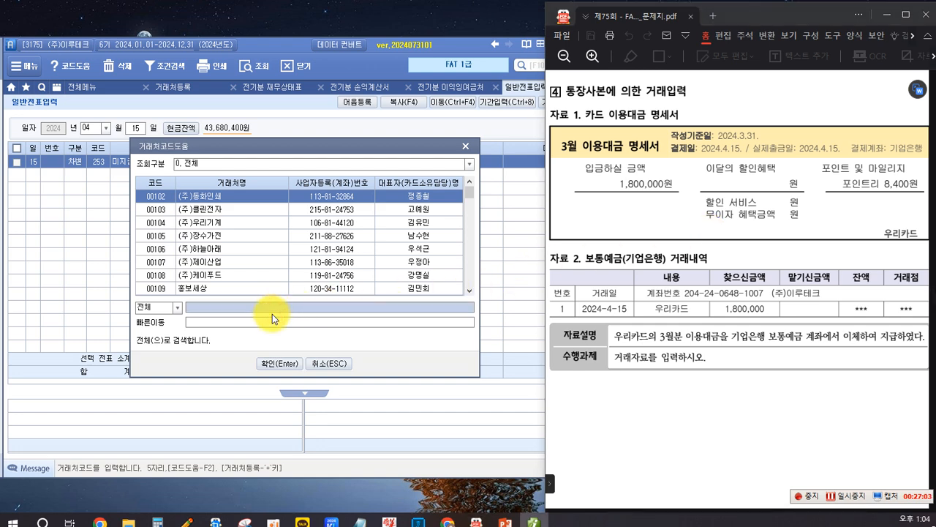
{"action": "type", "text": "우리"}
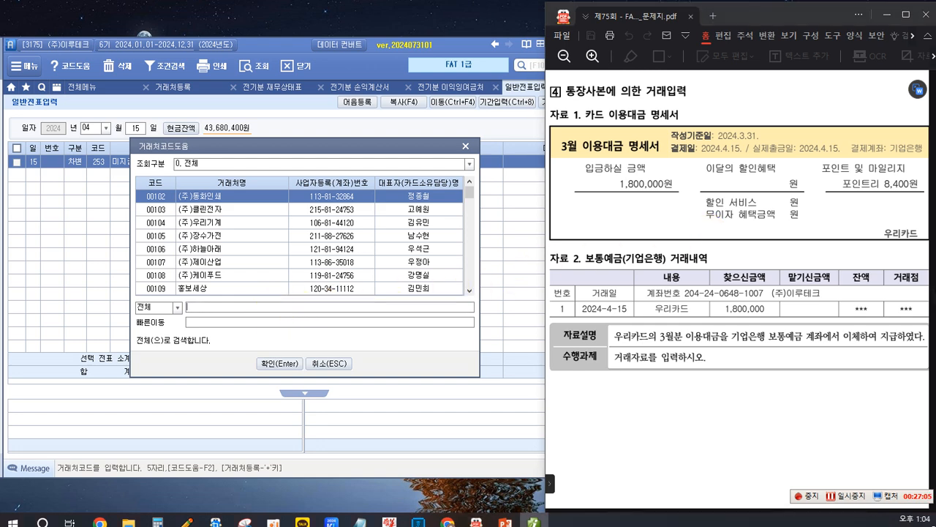
{"action": "type", "text": "카드"}
{"action": "key", "text": "Return"}
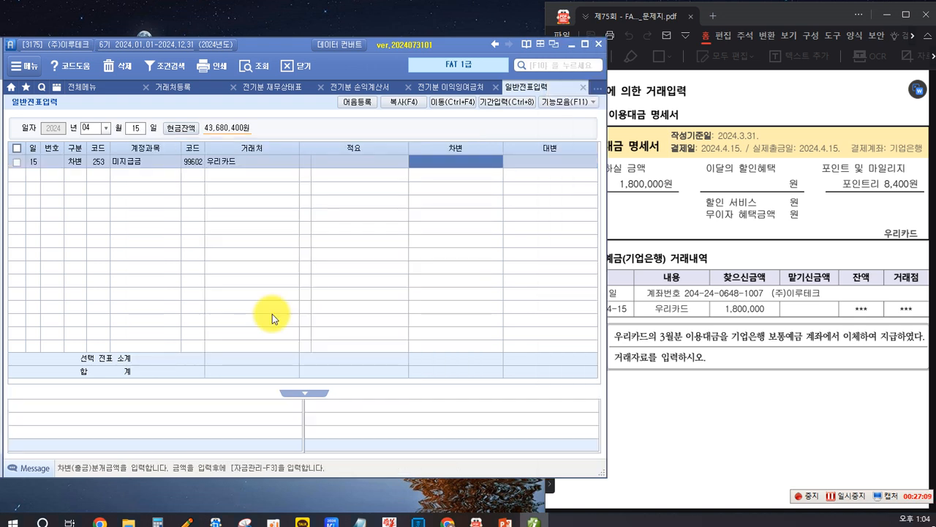
{"action": "type", "text": "1,800,000"}
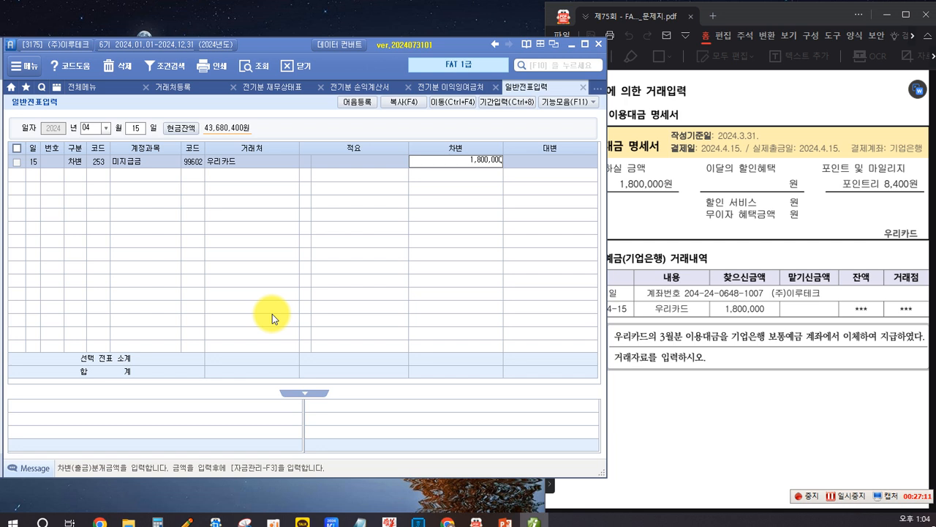
{"action": "key", "text": "Return"}
Enter a credit (대변) line for account 103 보통예금 with trading partner 기업은행(보통) and an amount of 1,800,000
{"action": "type", "text": "410"}
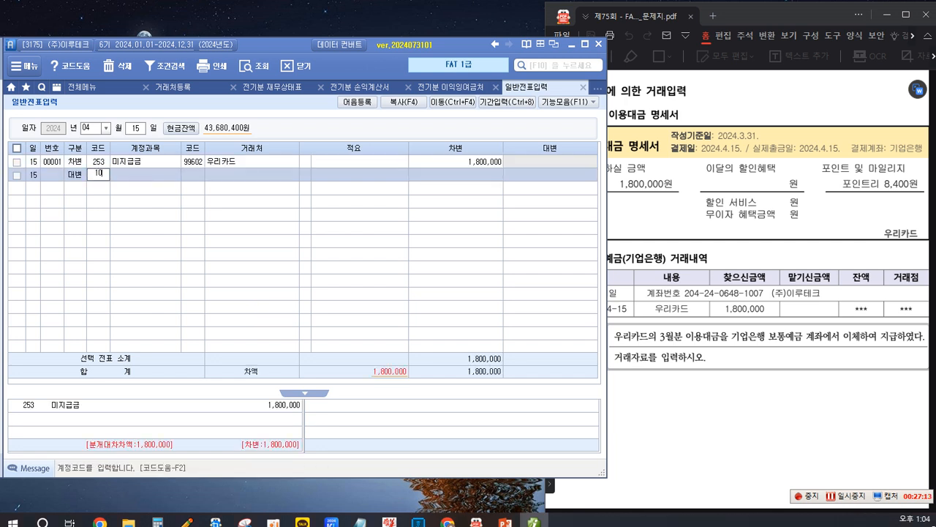
{"action": "type", "text": "3"}
{"action": "key", "text": "Return"}
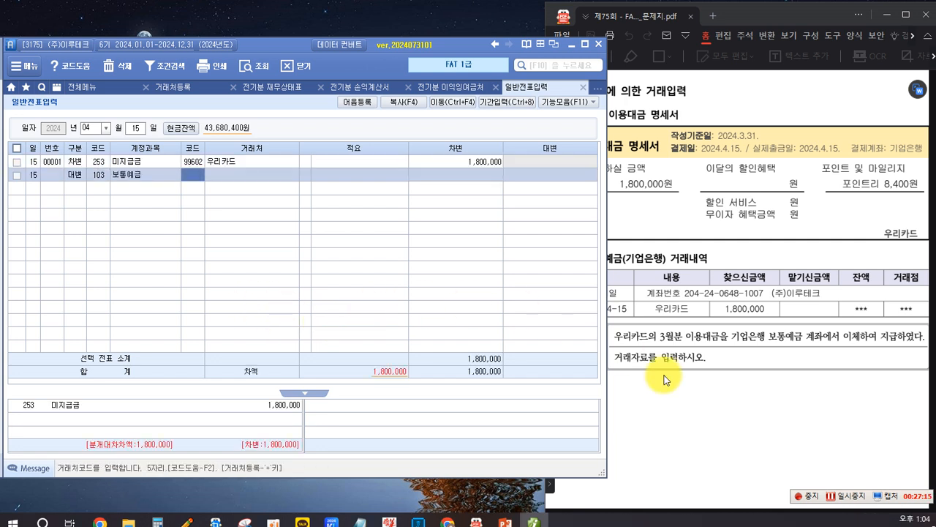
{"action": "key", "text": "F2"}
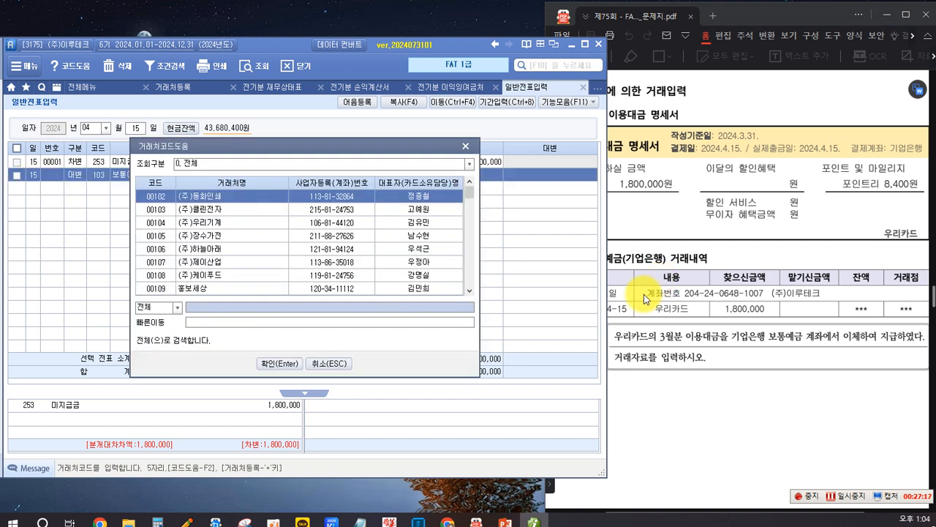
{"action": "type", "text": "기업"}
{"action": "key", "text": "Return"}
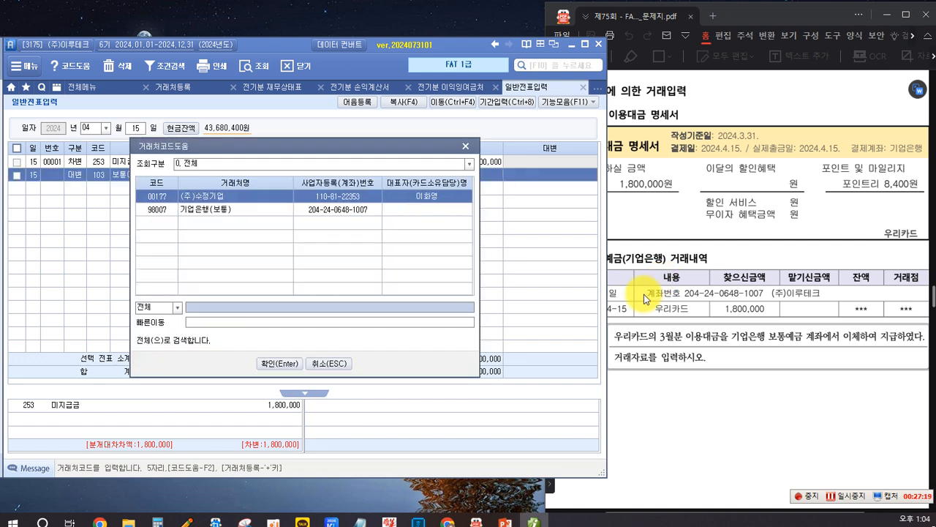
{"action": "key", "text": "Down"}
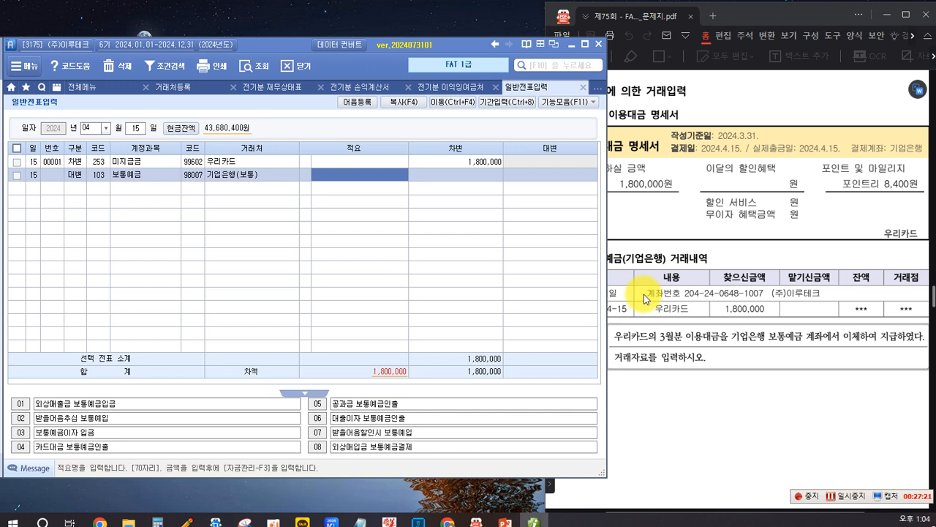
{"action": "key", "text": "Return"}
{"action": "type", "text": "1,800,000"}
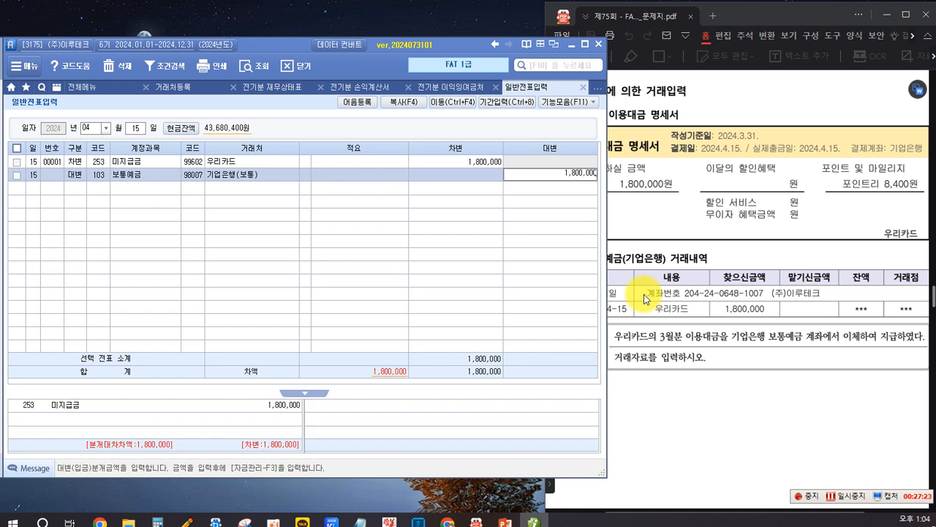
{"action": "key", "text": "Return"}
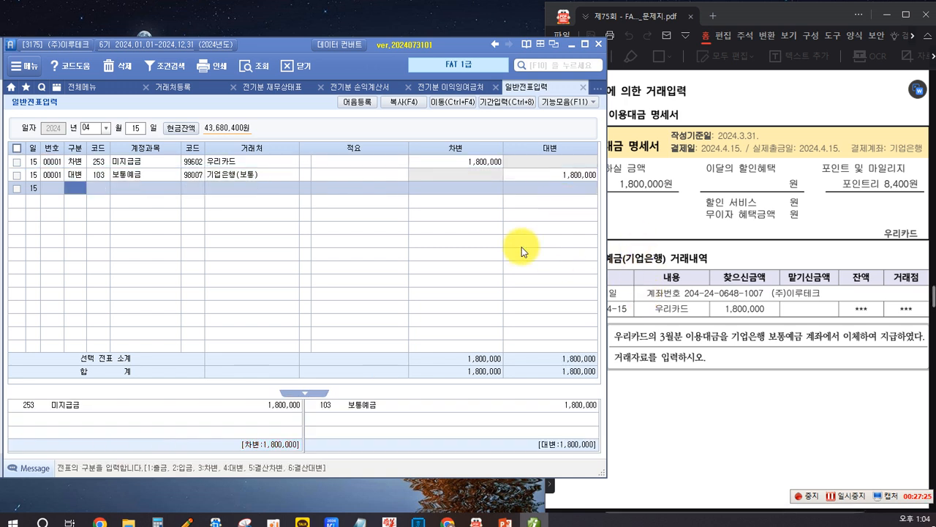
Review question 5, framing the receipt date, 영업팀, 거래처, 현금영수증 and the 수행과제 text in red, and clear the frames
{"action": "left_click", "coordinate": [662, 329]}
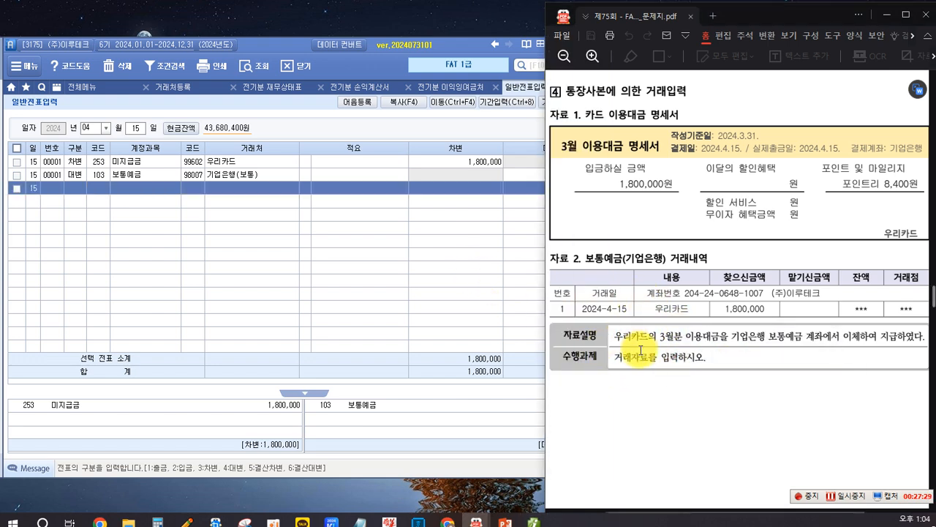
{"action": "scroll", "coordinate": [690, 382], "scroll_direction": "down", "scroll_amount": 4}
{"action": "scroll", "coordinate": [689, 382], "scroll_direction": "down", "scroll_amount": 6}
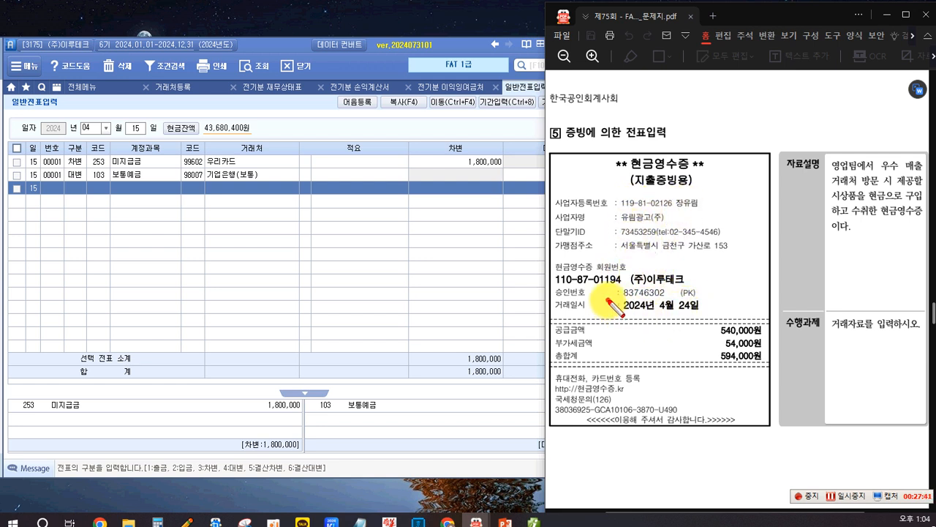
{"action": "left_click_drag", "start_coordinate": [700, 315], "coordinate": [709, 315]}
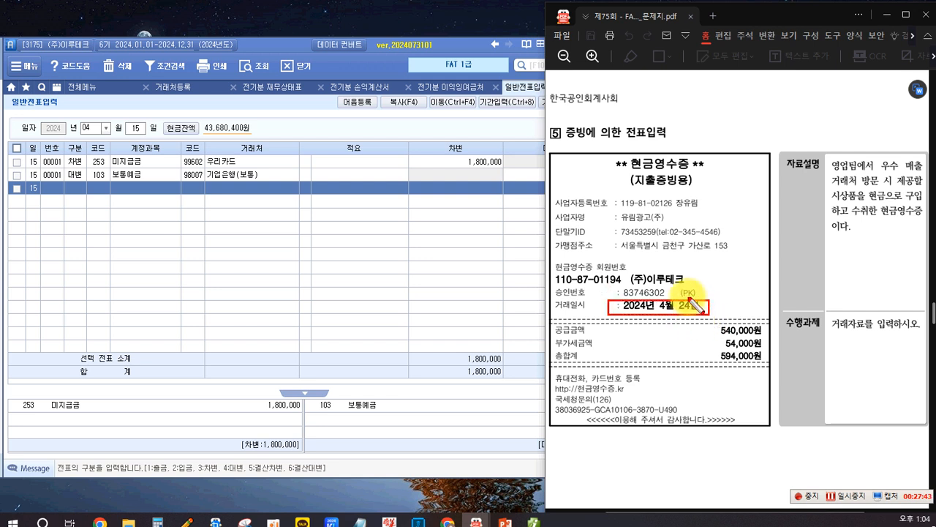
{"action": "left_click_drag", "start_coordinate": [831, 155], "coordinate": [860, 173]}
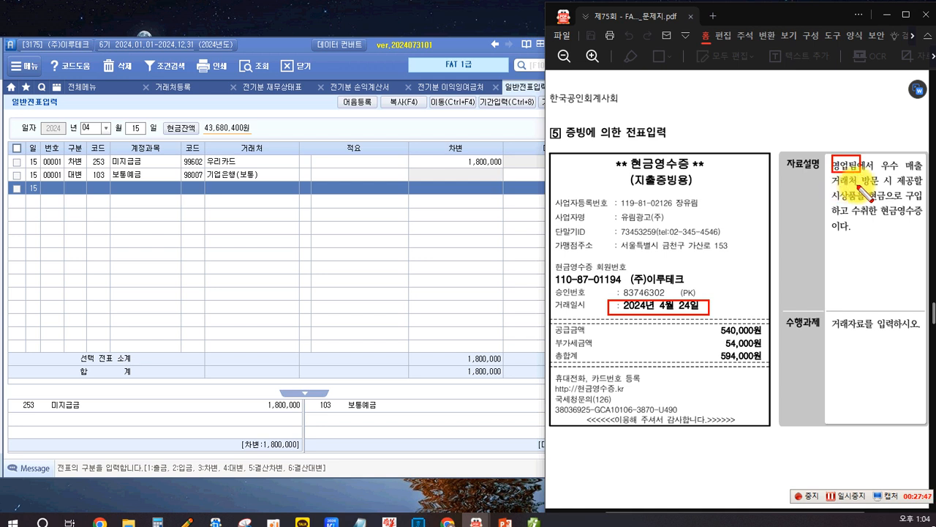
{"action": "left_click_drag", "start_coordinate": [829, 173], "coordinate": [859, 189]}
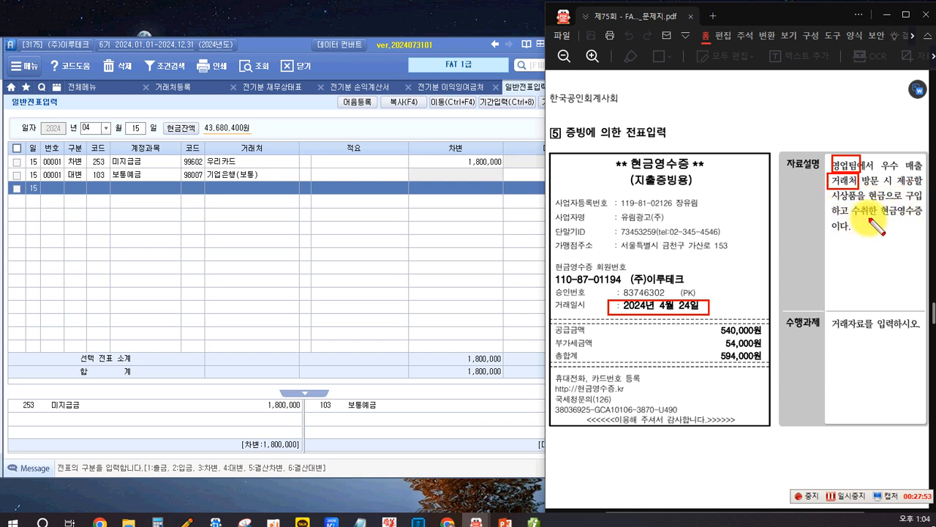
{"action": "left_click_drag", "start_coordinate": [878, 204], "coordinate": [921, 218]}
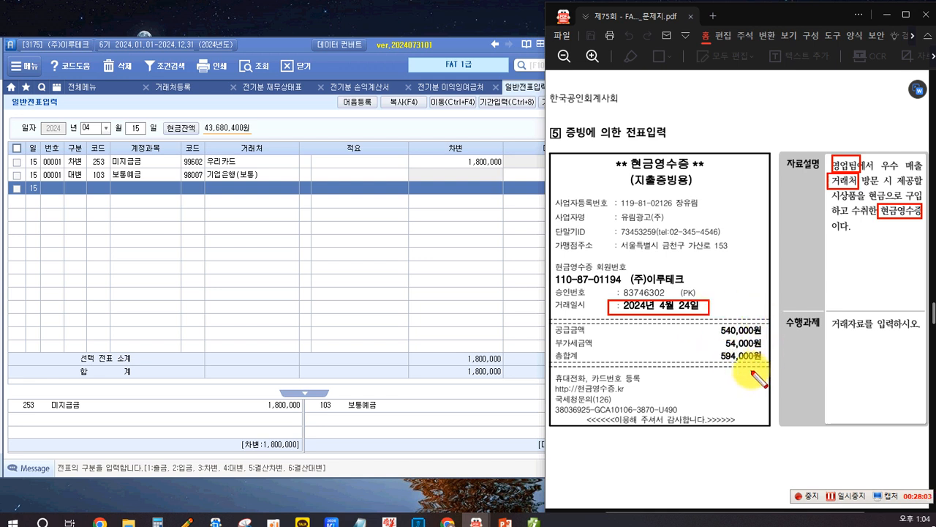
{"action": "left_click_drag", "start_coordinate": [827, 314], "coordinate": [923, 335]}
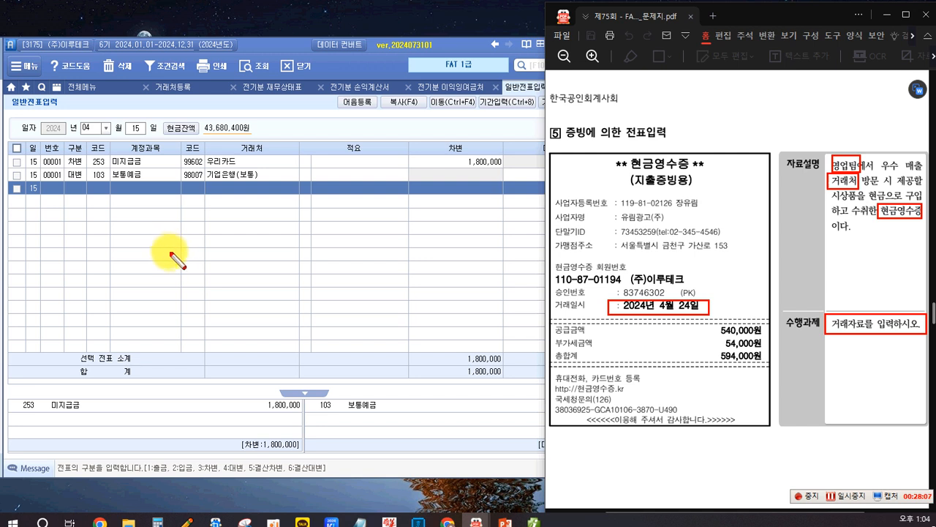
{"action": "key", "text": "Escape"}
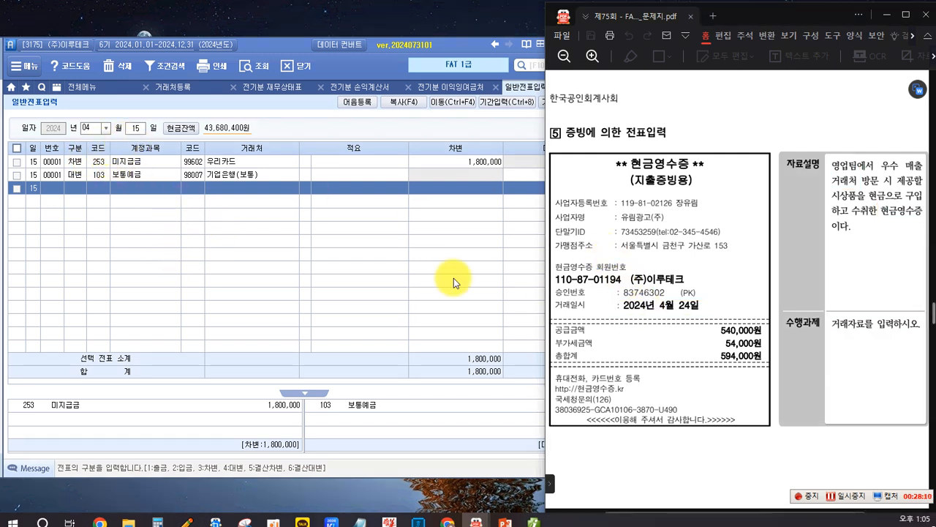
Set the voucher date's day to 24, keeping month 04
{"action": "left_click", "coordinate": [135, 128]}
{"action": "type", "text": "24"}
{"action": "key", "text": "Return"}
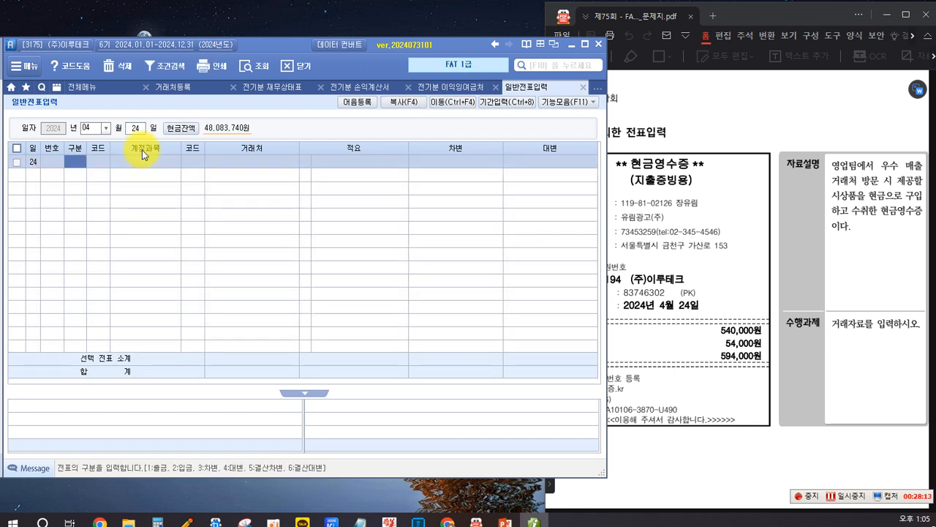
Start a debit (차변) line and assign account 813 접대비(기업업무추진비) by searching the account codes for 접대
{"action": "type", "text": "3"}
{"action": "key", "text": "Return"}
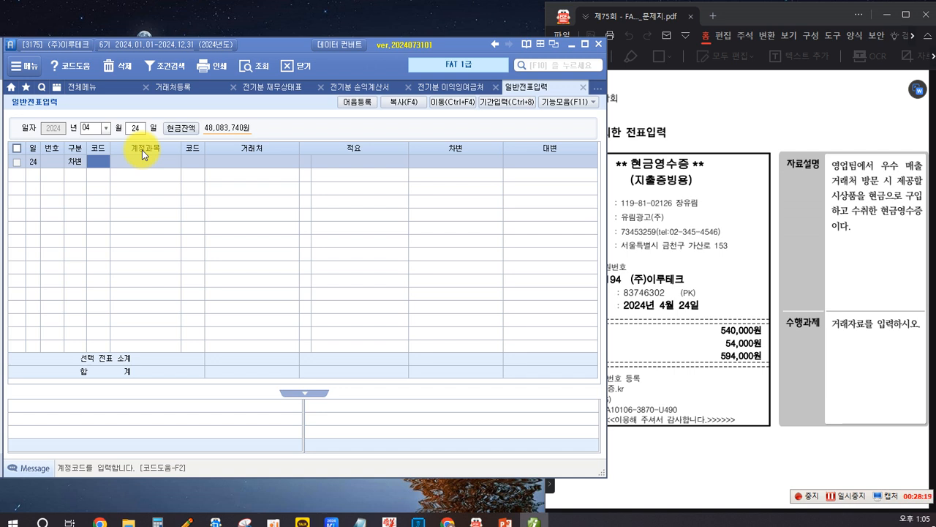
{"action": "key", "text": "F2"}
{"action": "type", "text": "접"}
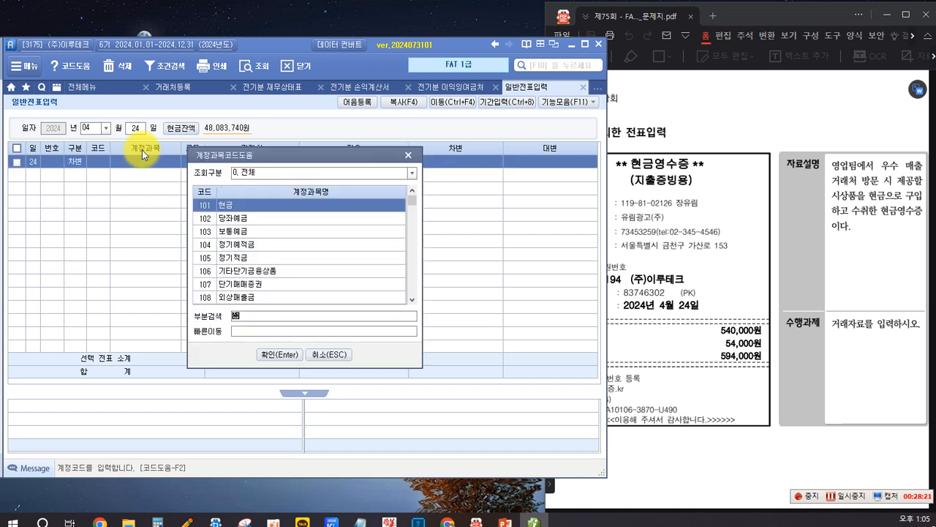
{"action": "type", "text": "대"}
{"action": "key", "text": "Return"}
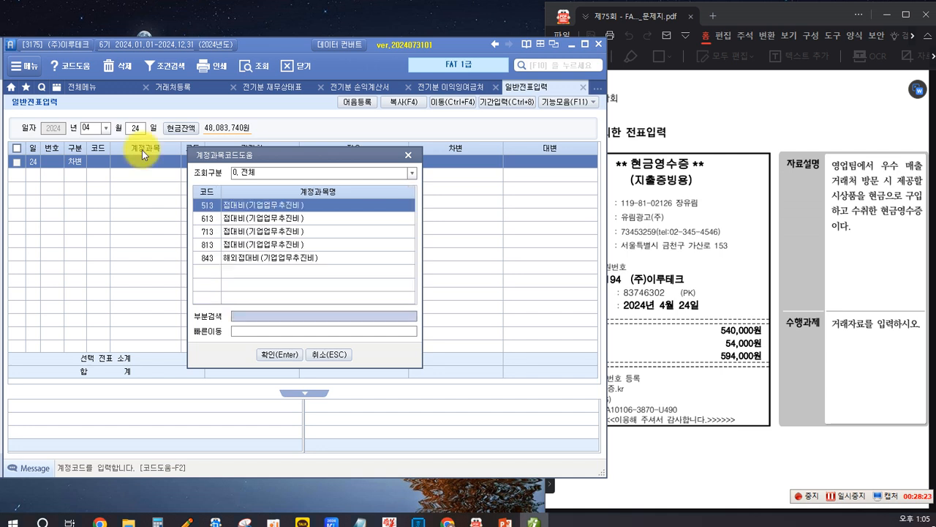
{"action": "key", "text": "Down"}
{"action": "key", "text": "Down"}
{"action": "key", "text": "Down"}
{"action": "key", "text": "Down"}
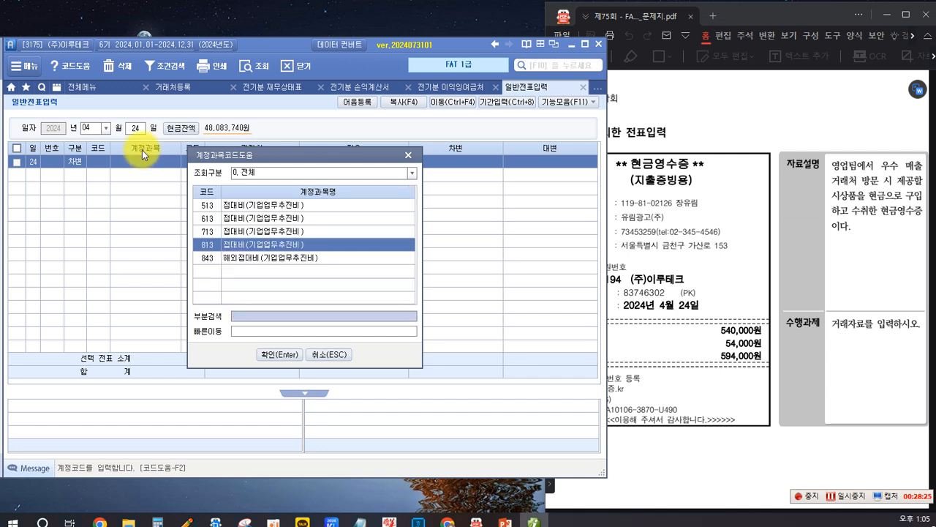
{"action": "key", "text": "Up"}
{"action": "key", "text": "Return"}
Complete the April 24 debit line for account 813 접대비(기업업무추진비) with no trading partner or summary and an amount of 594,000
{"action": "key", "text": "Return"}
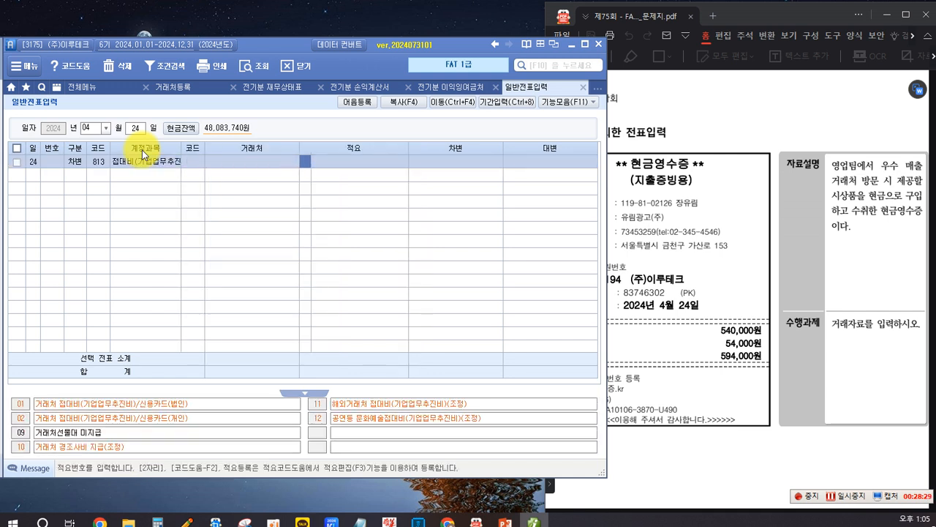
{"action": "key", "text": "Return"}
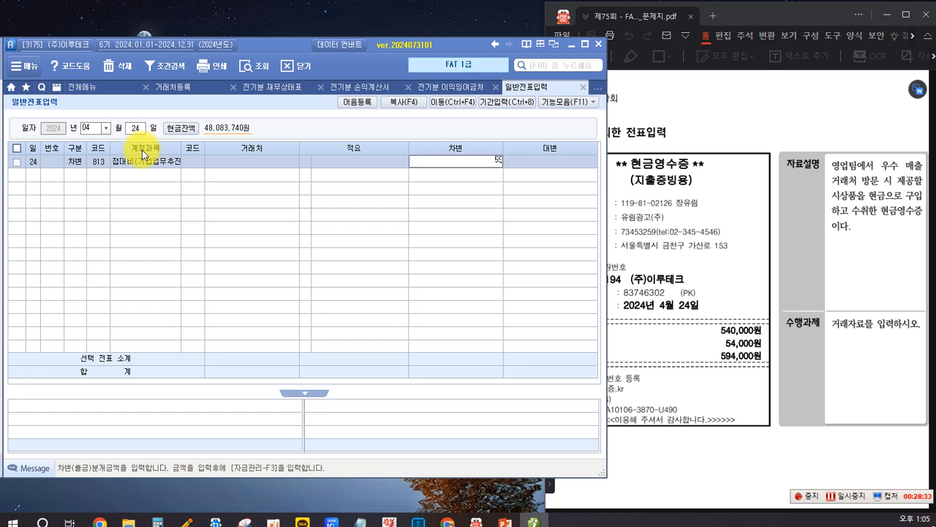
{"action": "key", "text": "Return"}
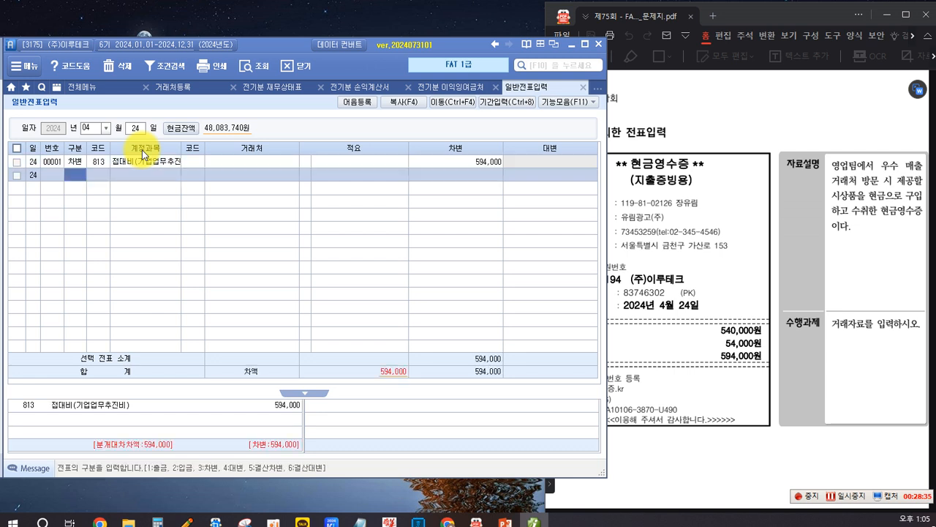
Start a credit (대변) line on April 24 and assign it account 101 현금
{"action": "type", "text": "4"}
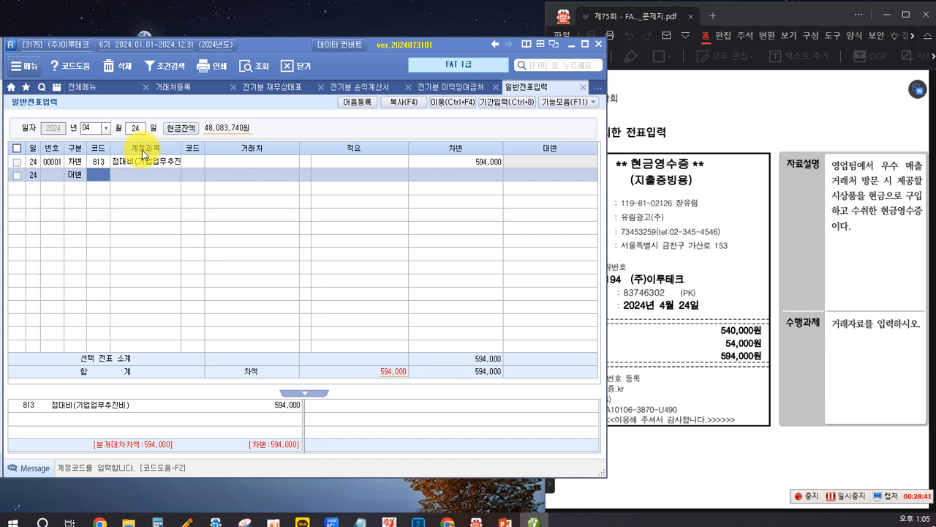
{"action": "type", "text": "101"}
{"action": "key", "text": "Return"}
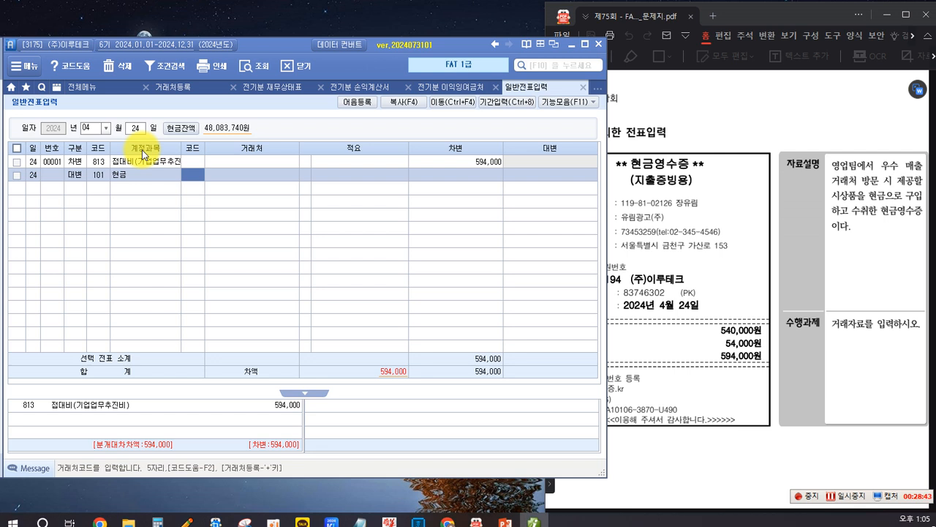
Change the 구분 of the 813 접대비 line to 출금, keeping its remaining fields as entered
{"action": "left_click", "coordinate": [80, 163]}
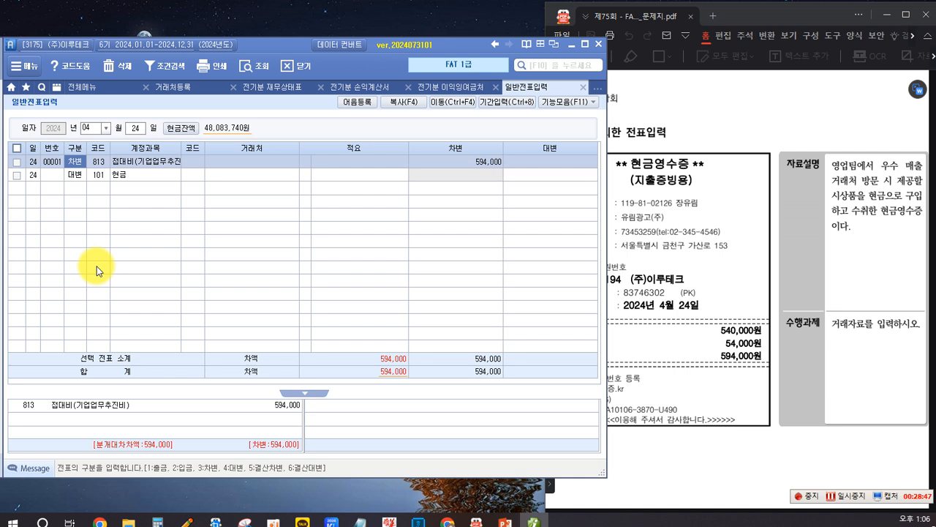
{"action": "type", "text": "1"}
{"action": "key", "text": "Return"}
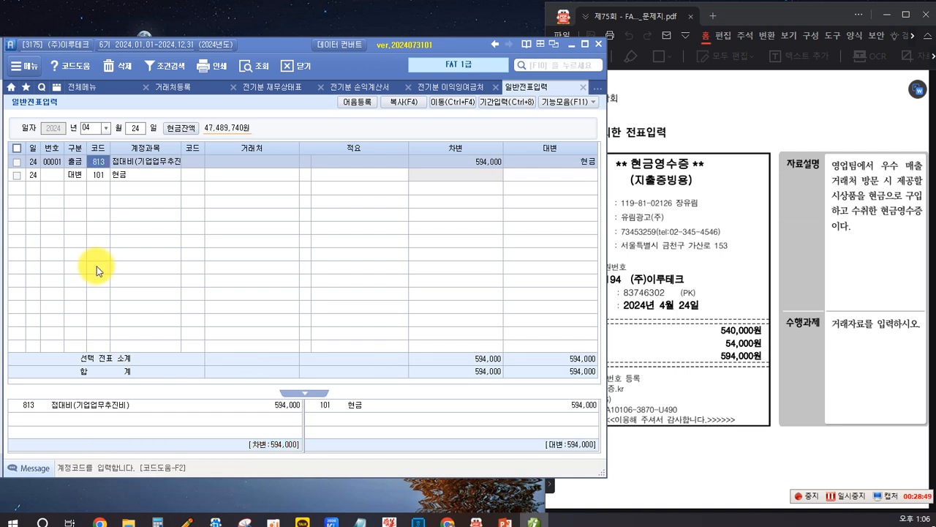
{"action": "key", "text": "Return"}
{"action": "key", "text": "Return"}
{"action": "key", "text": "Return"}
{"action": "key", "text": "Return"}
{"action": "key", "text": "Return"}
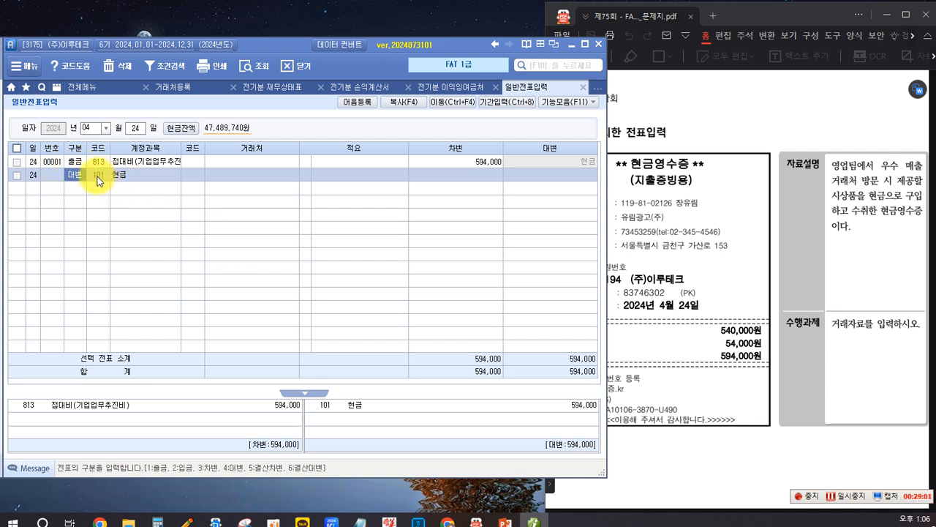
{"action": "left_click", "coordinate": [527, 179]}
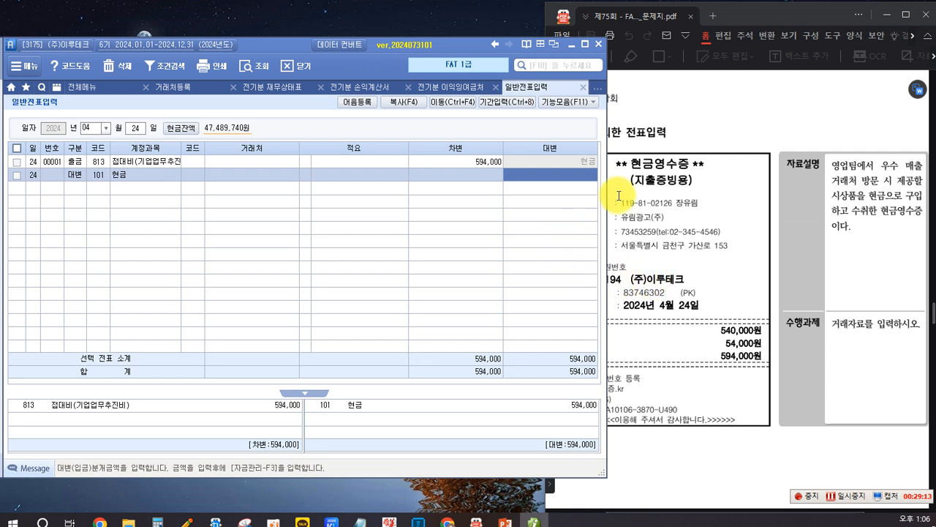
{"action": "left_click", "coordinate": [141, 406]}
{"action": "left_click", "coordinate": [105, 399]}
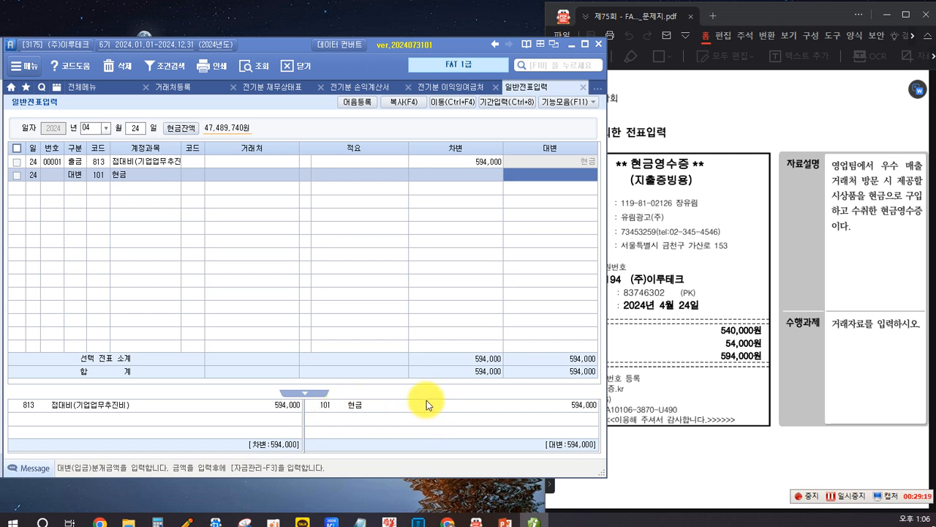
{"action": "left_click", "coordinate": [379, 281]}
Switch to the exam PDF and examine 실무수행 3 부가가치세, question 1 on issuing an electronic tax invoice for taxable sales
{"action": "left_click", "coordinate": [759, 407]}
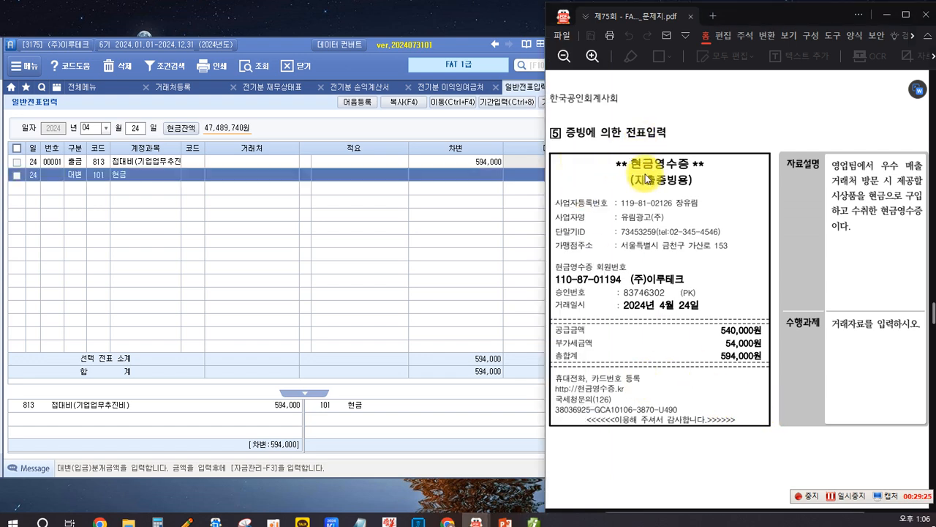
{"action": "scroll", "coordinate": [647, 177], "scroll_direction": "down", "scroll_amount": 4}
{"action": "scroll", "coordinate": [647, 177], "scroll_direction": "down", "scroll_amount": 6}
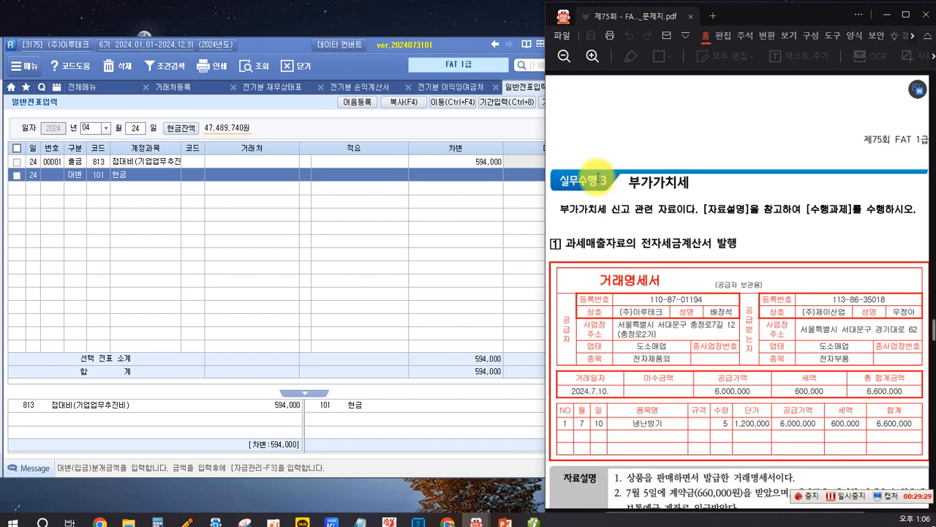
{"action": "scroll", "coordinate": [597, 178], "scroll_direction": "down", "scroll_amount": 1}
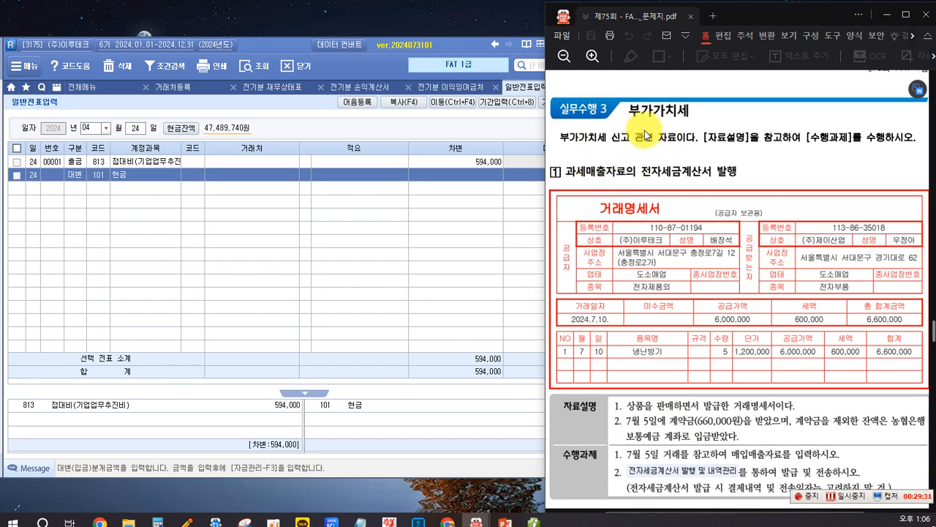